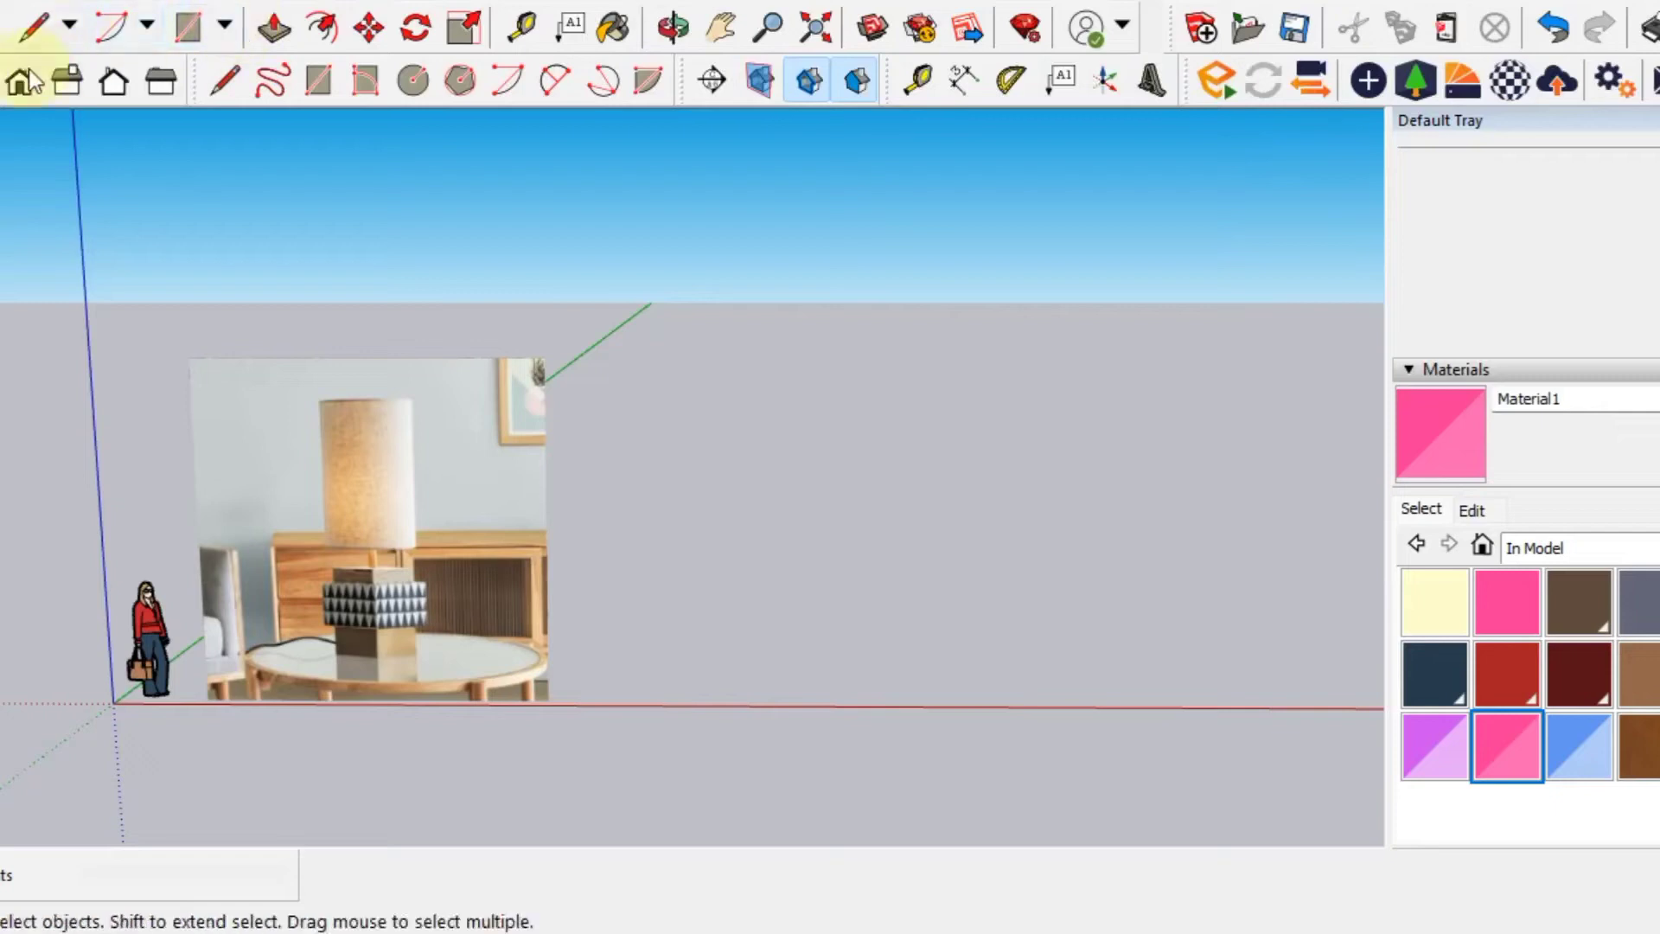
Draw a circle on the ground plane.
left_click(18, 84)
mouse_move(534, 326)
middle_mouse_down()
mouse_move(519, 549)
mouse_move(829, 441)
mouse_move(653, 529)
middle_mouse_up()
scroll(654, 532, "up", 1)
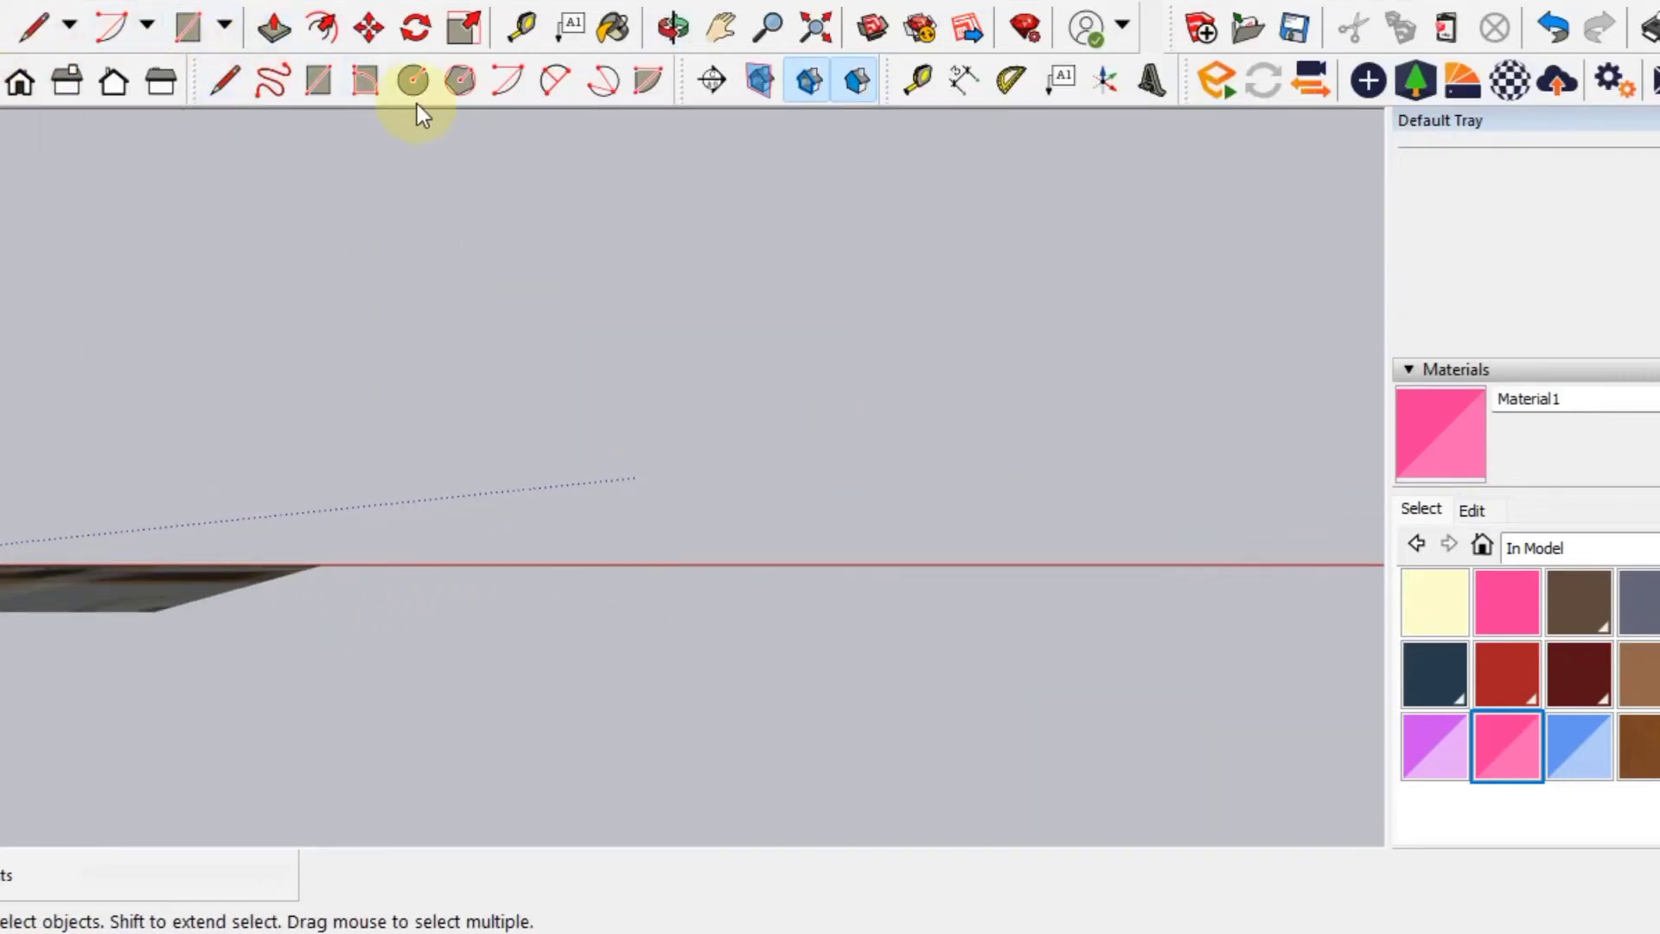
left_click(413, 81)
scroll(578, 468, "up", 1)
left_click(594, 513)
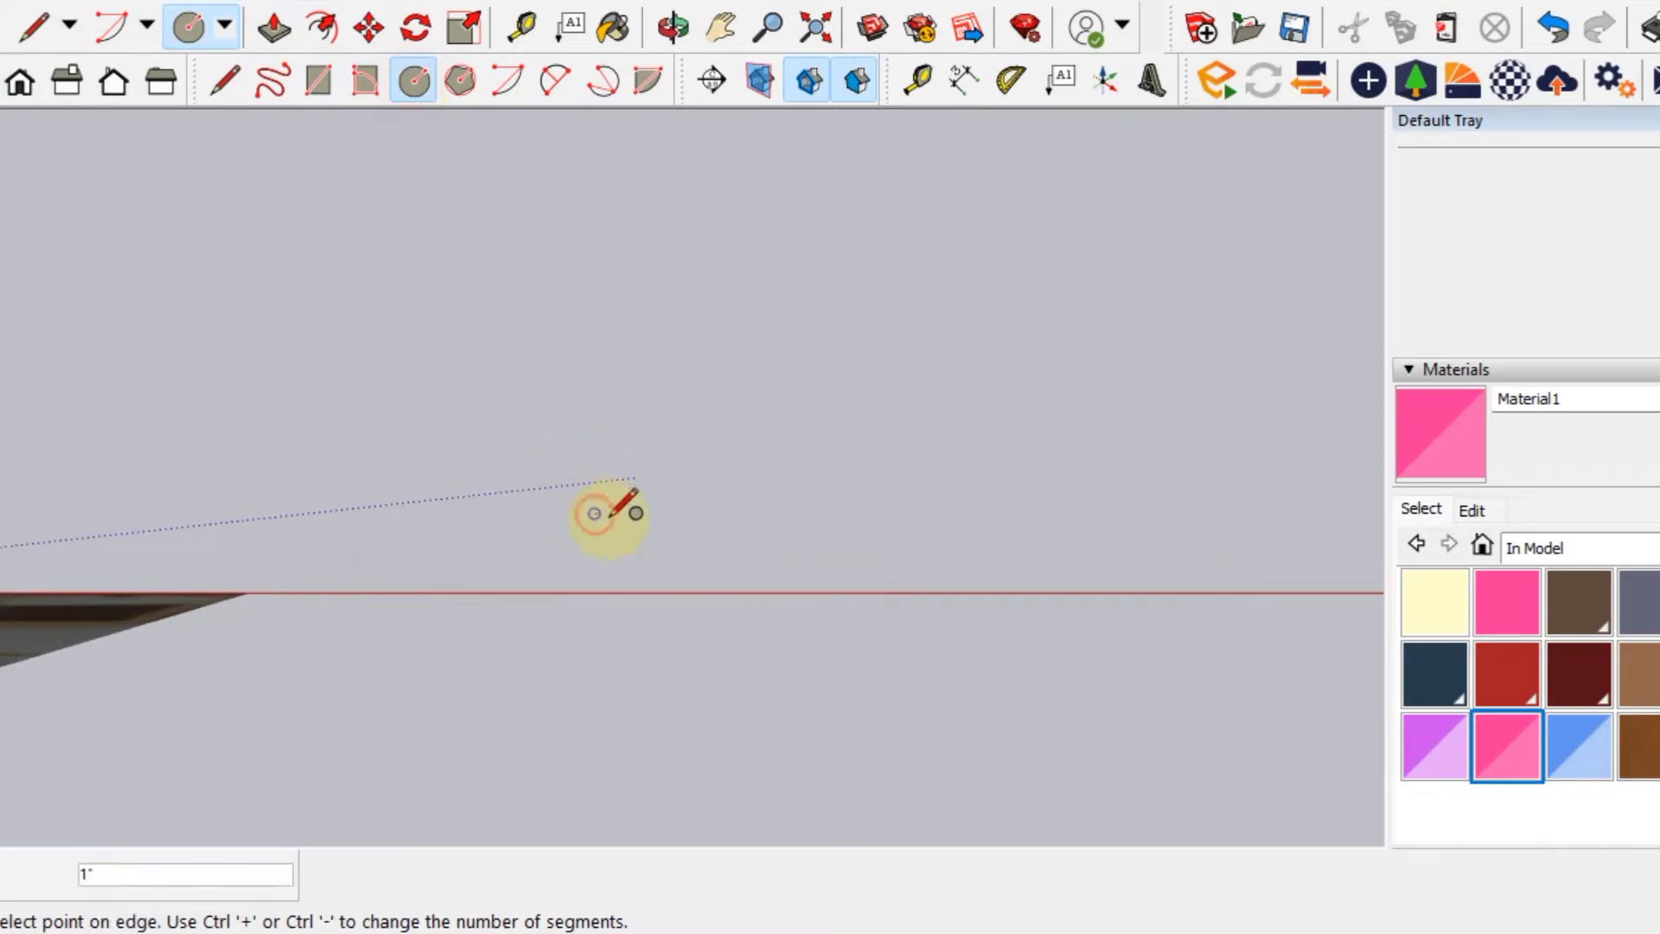
left_click(634, 540)
scroll(611, 519, "up", 1)
scroll(604, 514, "up", 2)
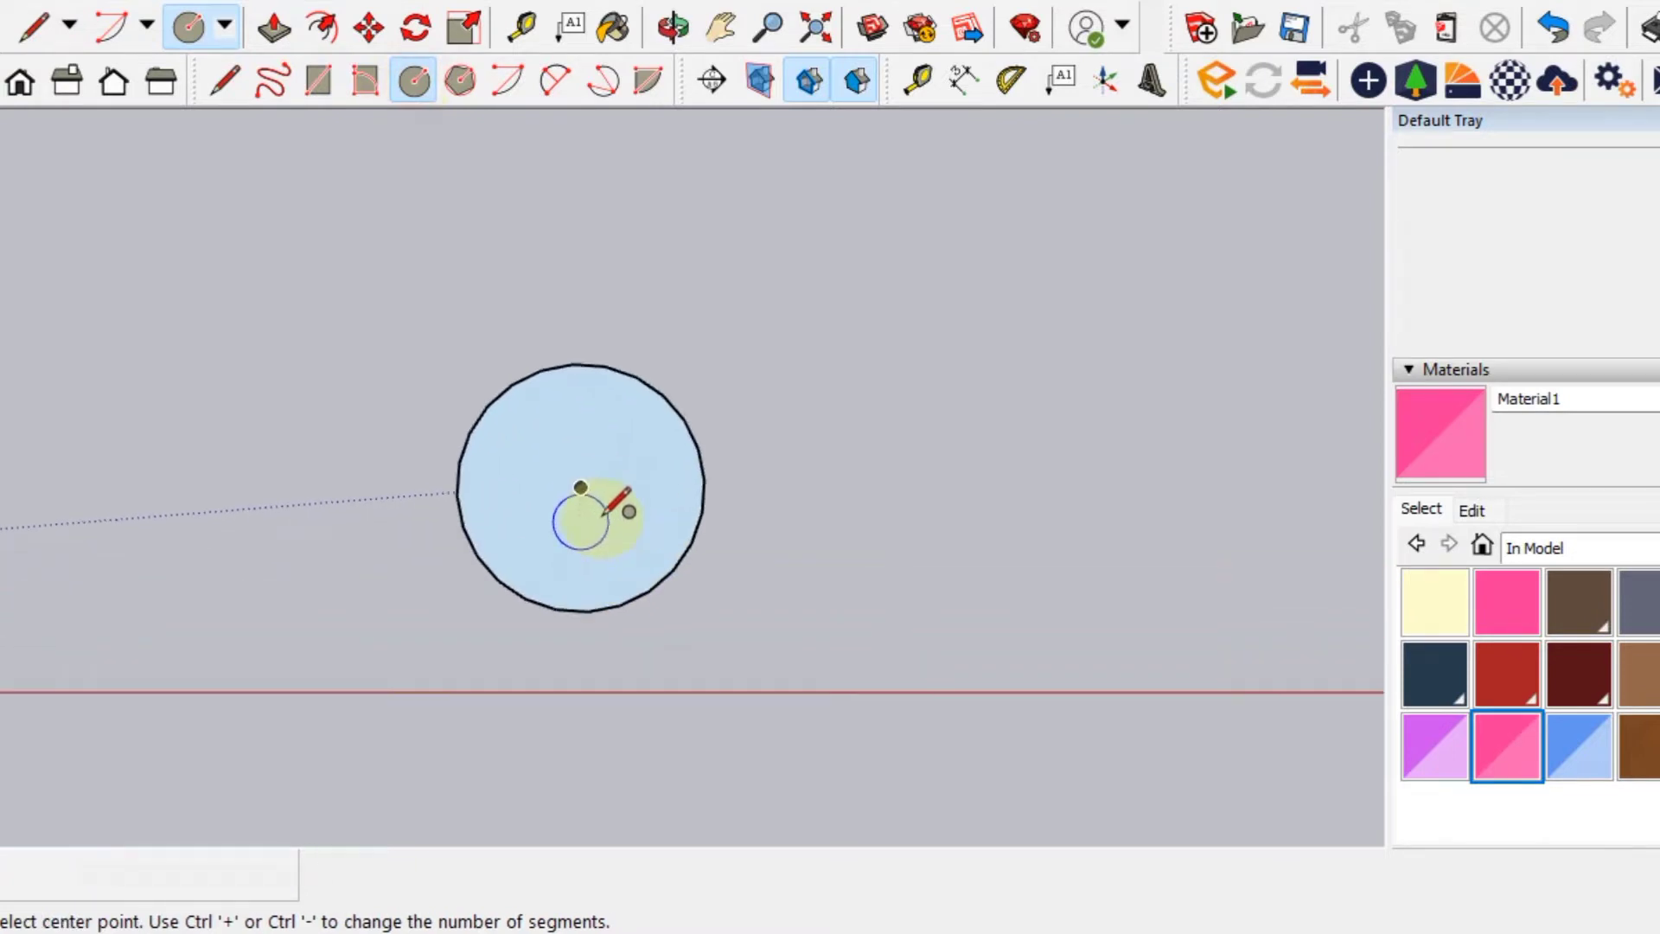
Draw a slightly smaller concentric circle and delete the inner face, leaving a thin ring.
left_click(581, 486)
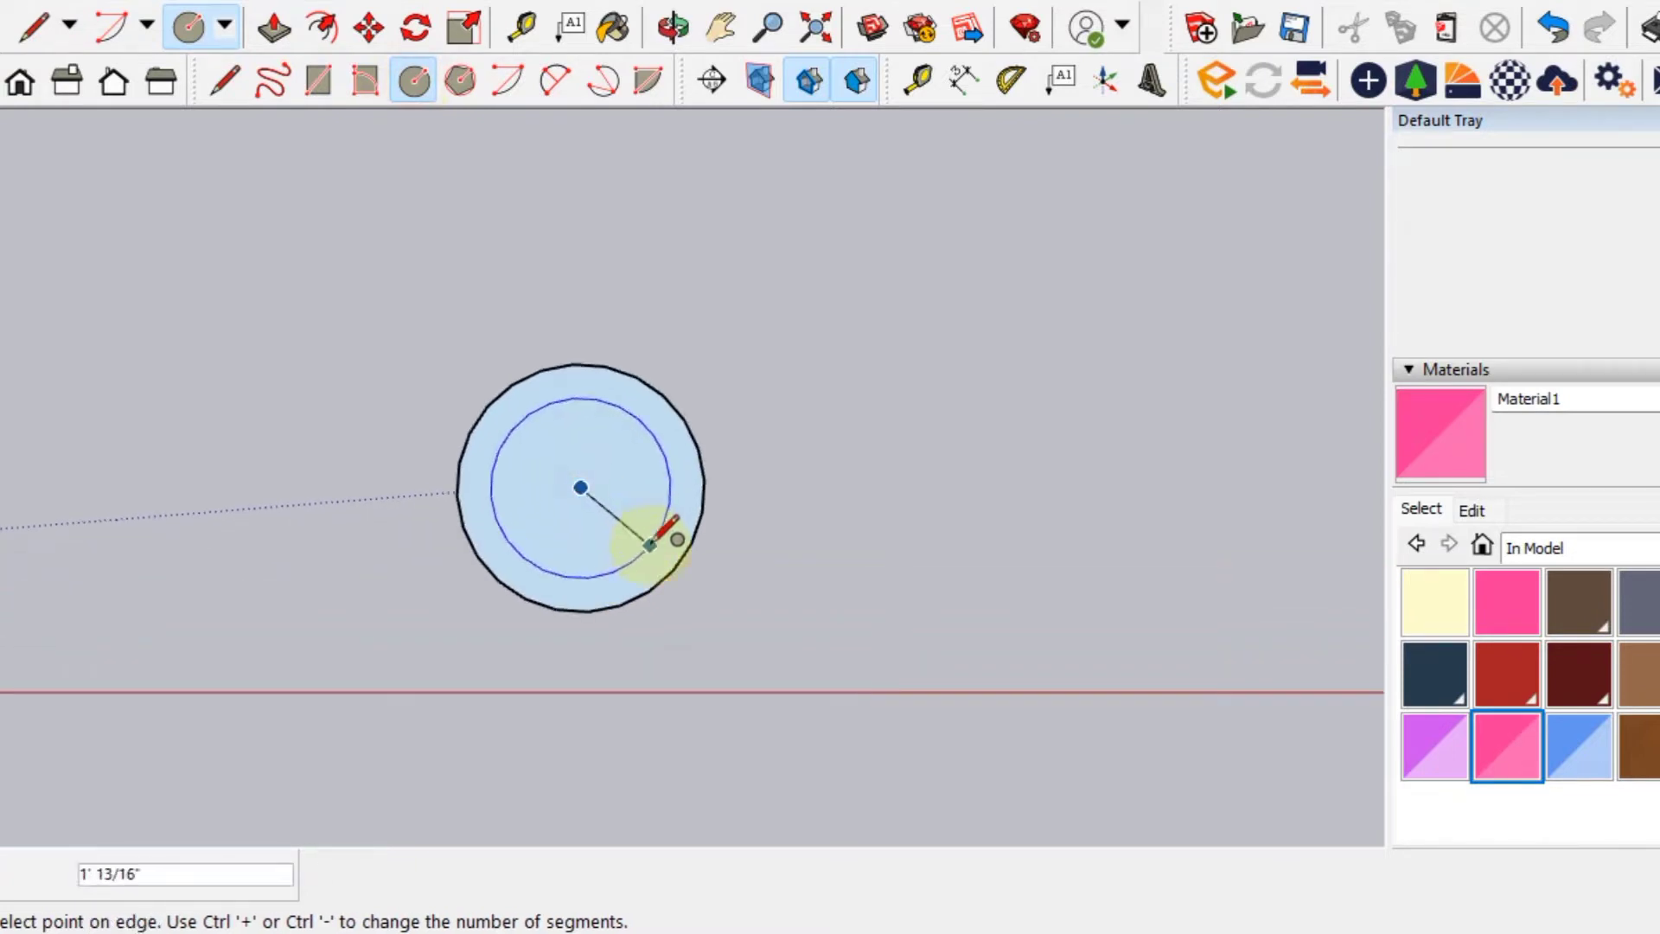
scroll(673, 560, "up", 1)
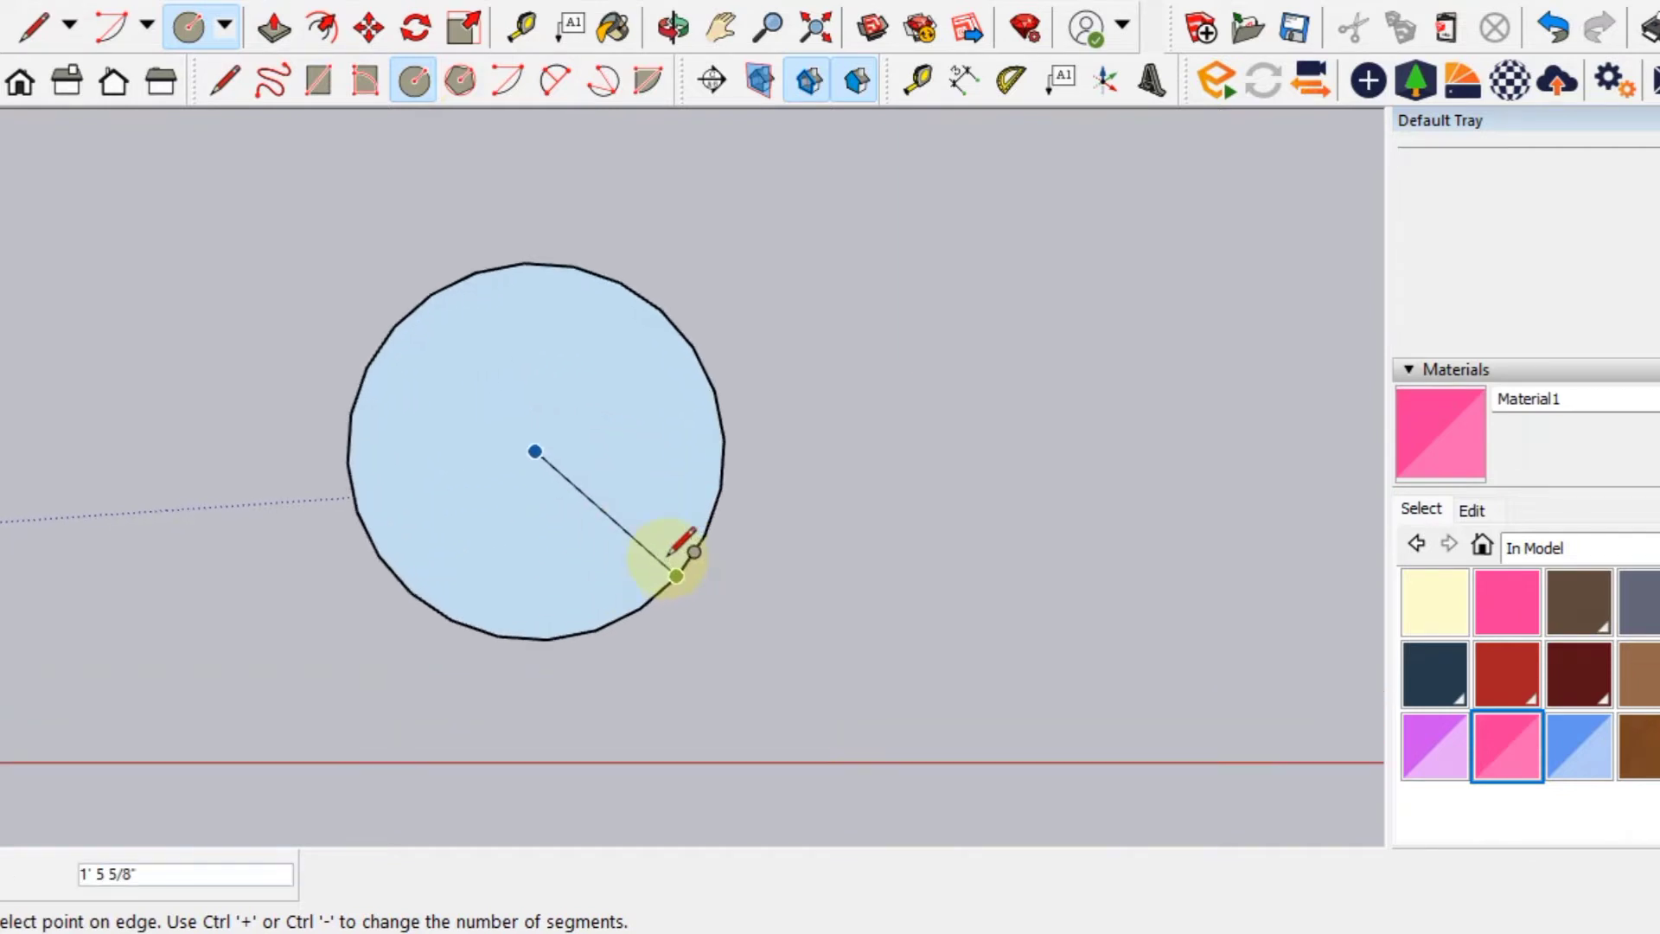
scroll(674, 560, "up", 2)
scroll(679, 562, "up", 1)
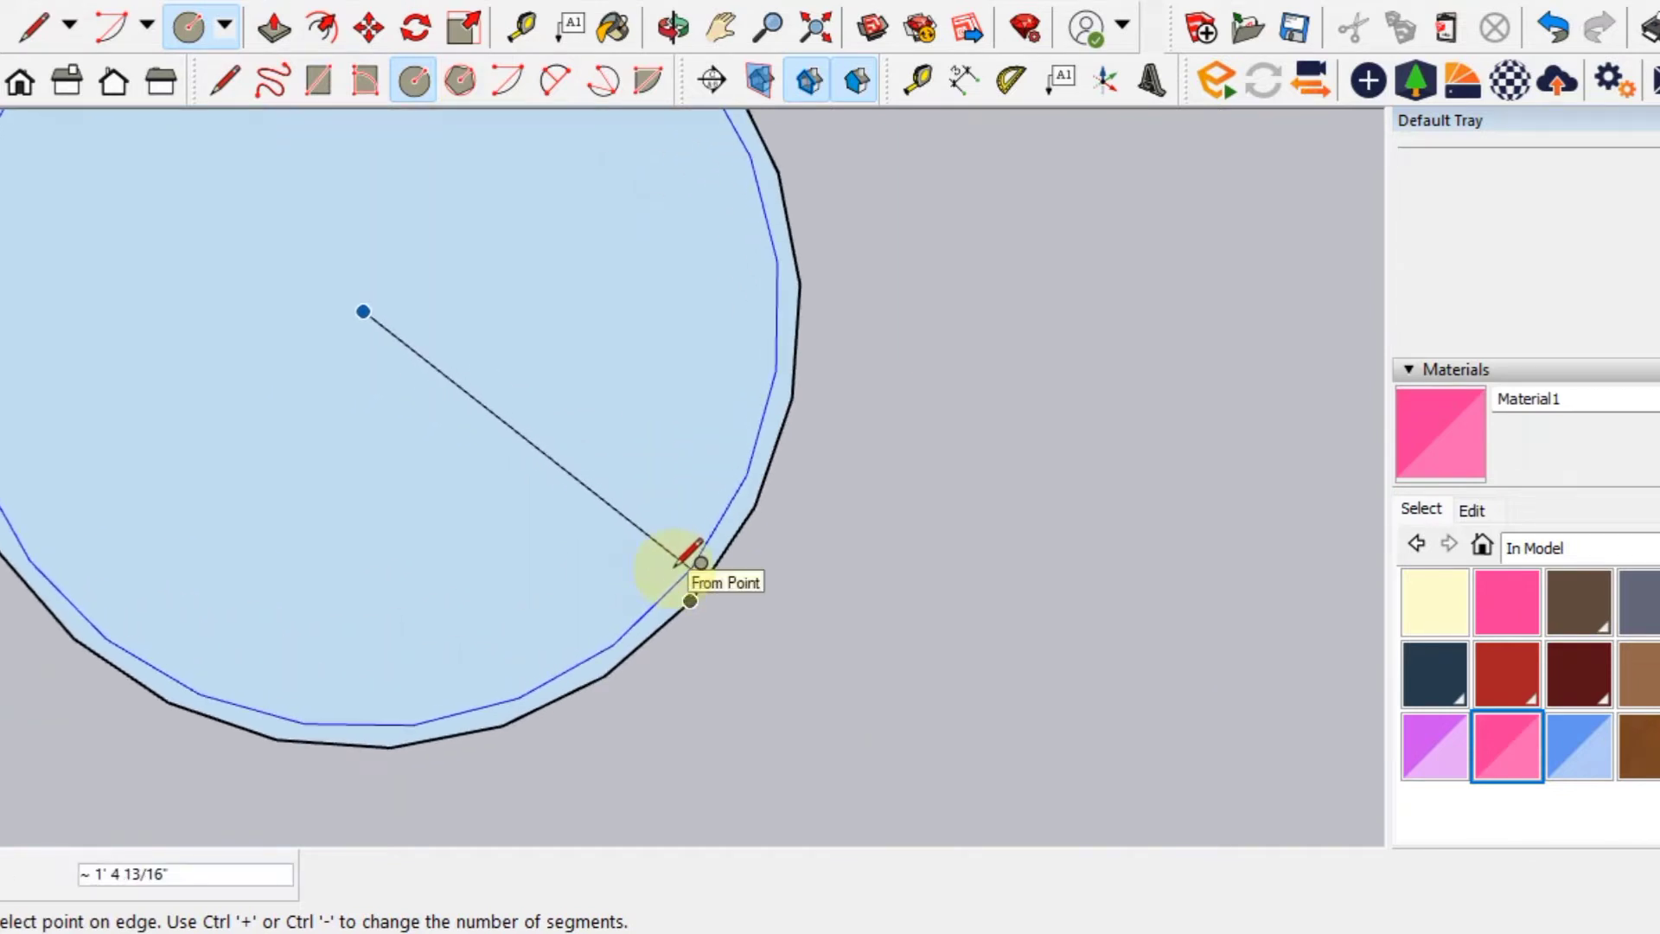
left_click(688, 560)
scroll(687, 553, "down", 2)
scroll(657, 570, "down", 2)
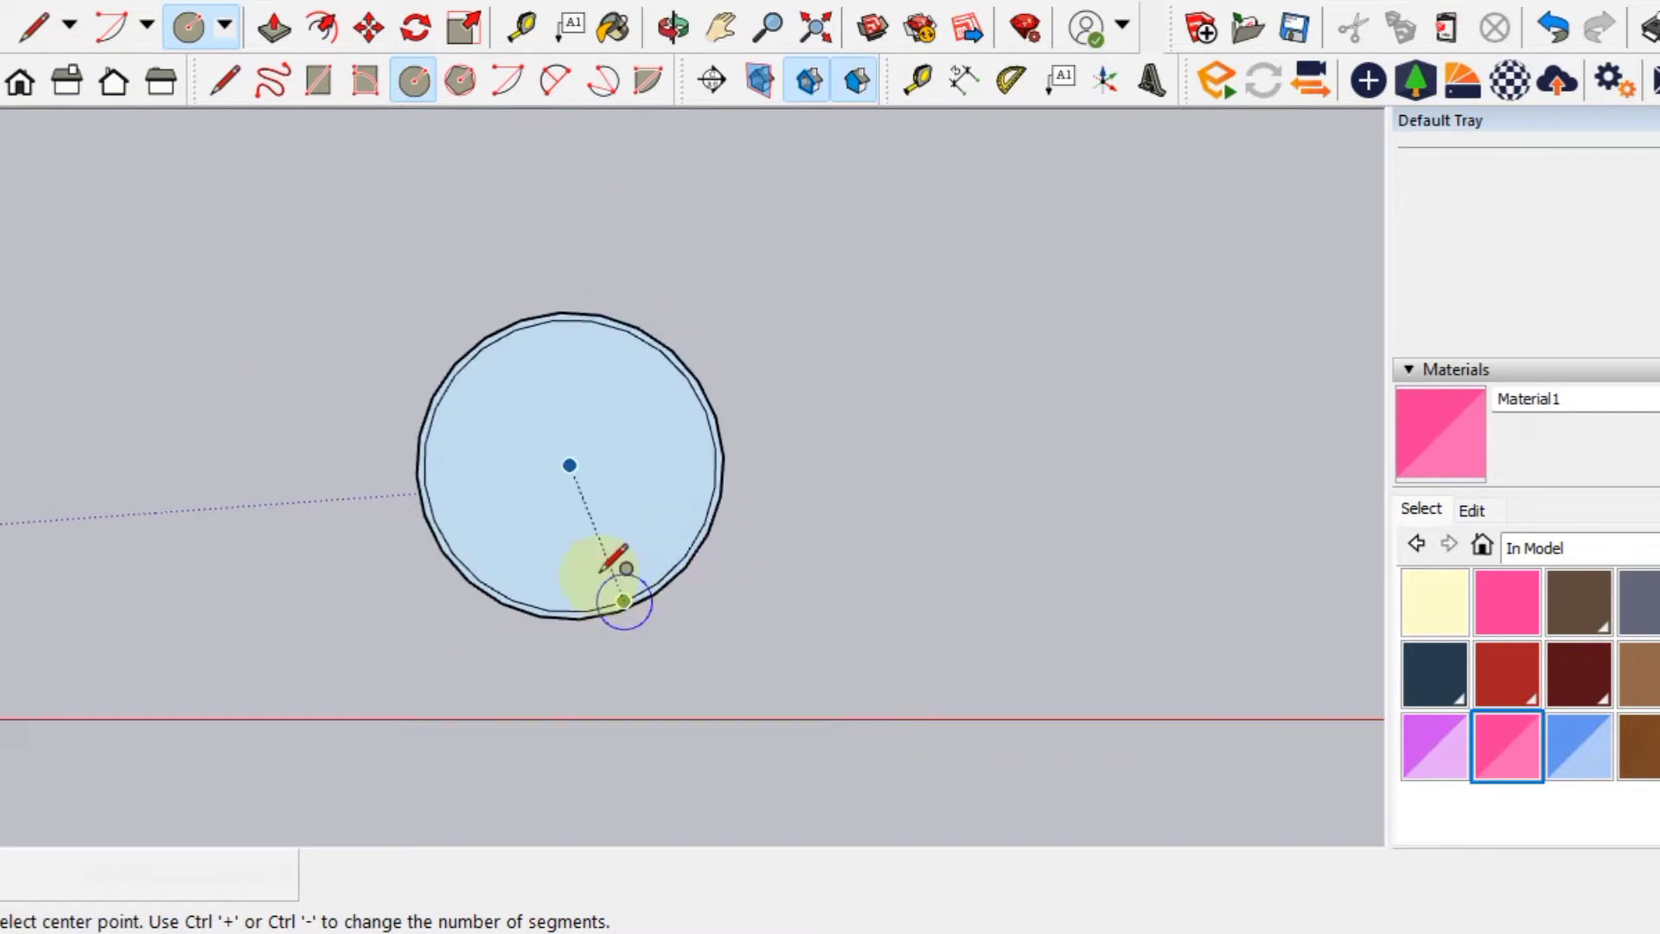
key("space")
left_click(554, 430)
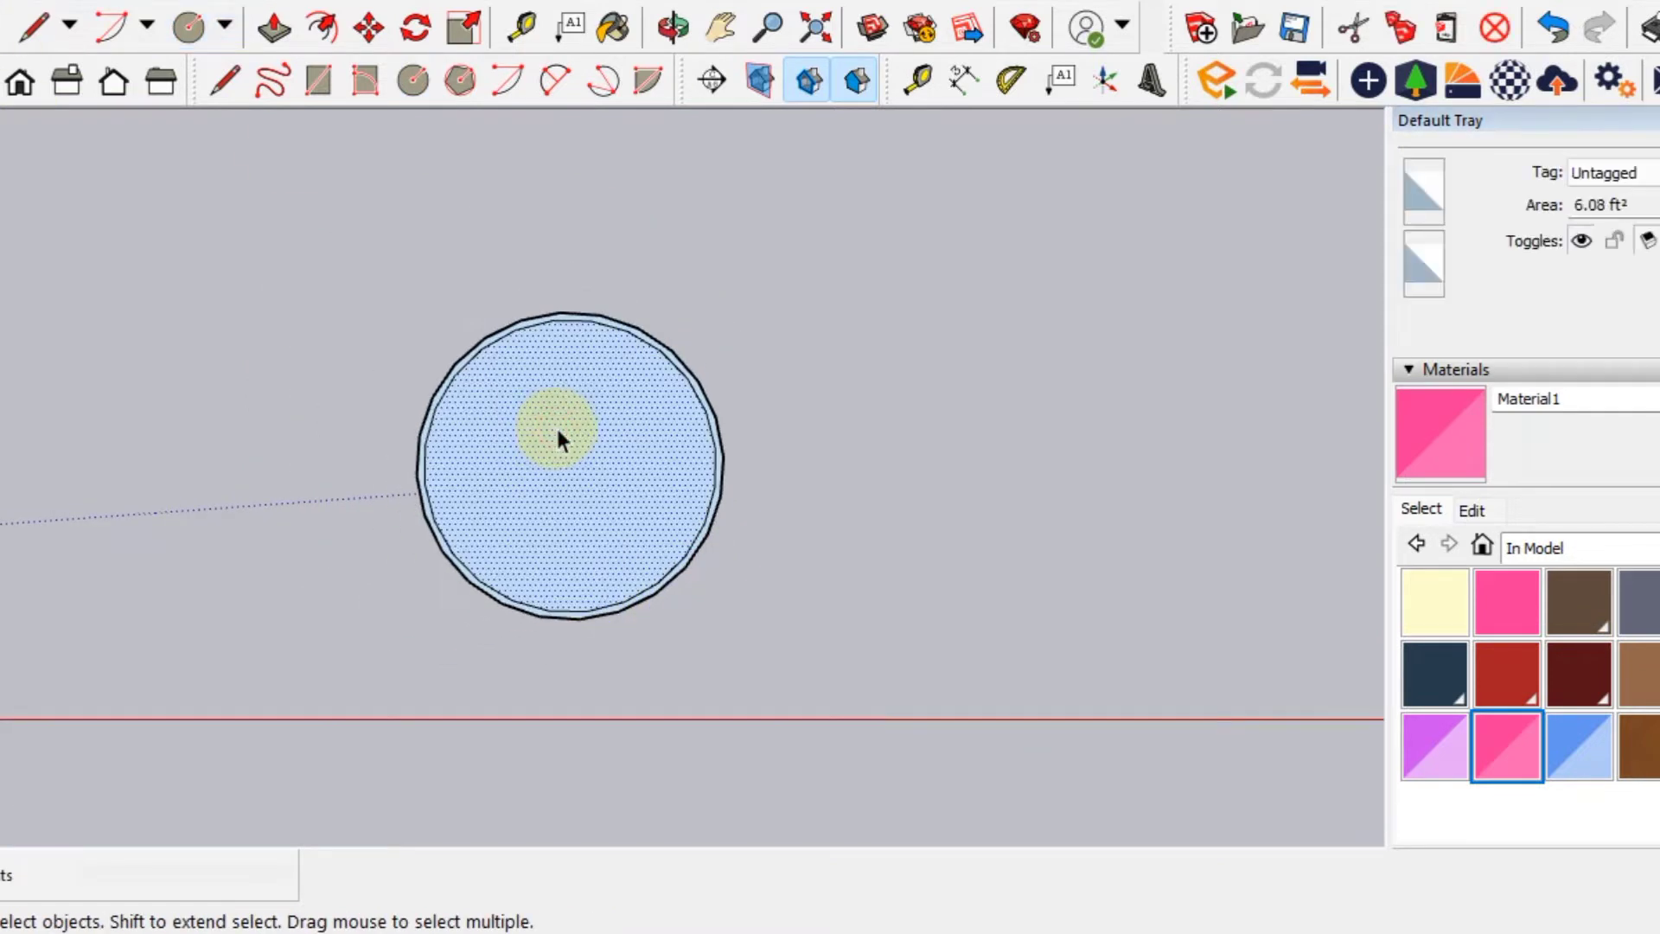
key("Delete")
Push/Pull the ring face upward into a tall thin-walled cylinder.
left_click(555, 423)
mouse_move(555, 424)
middle_mouse_down()
mouse_move(678, 603)
mouse_move(744, 204)
middle_mouse_up()
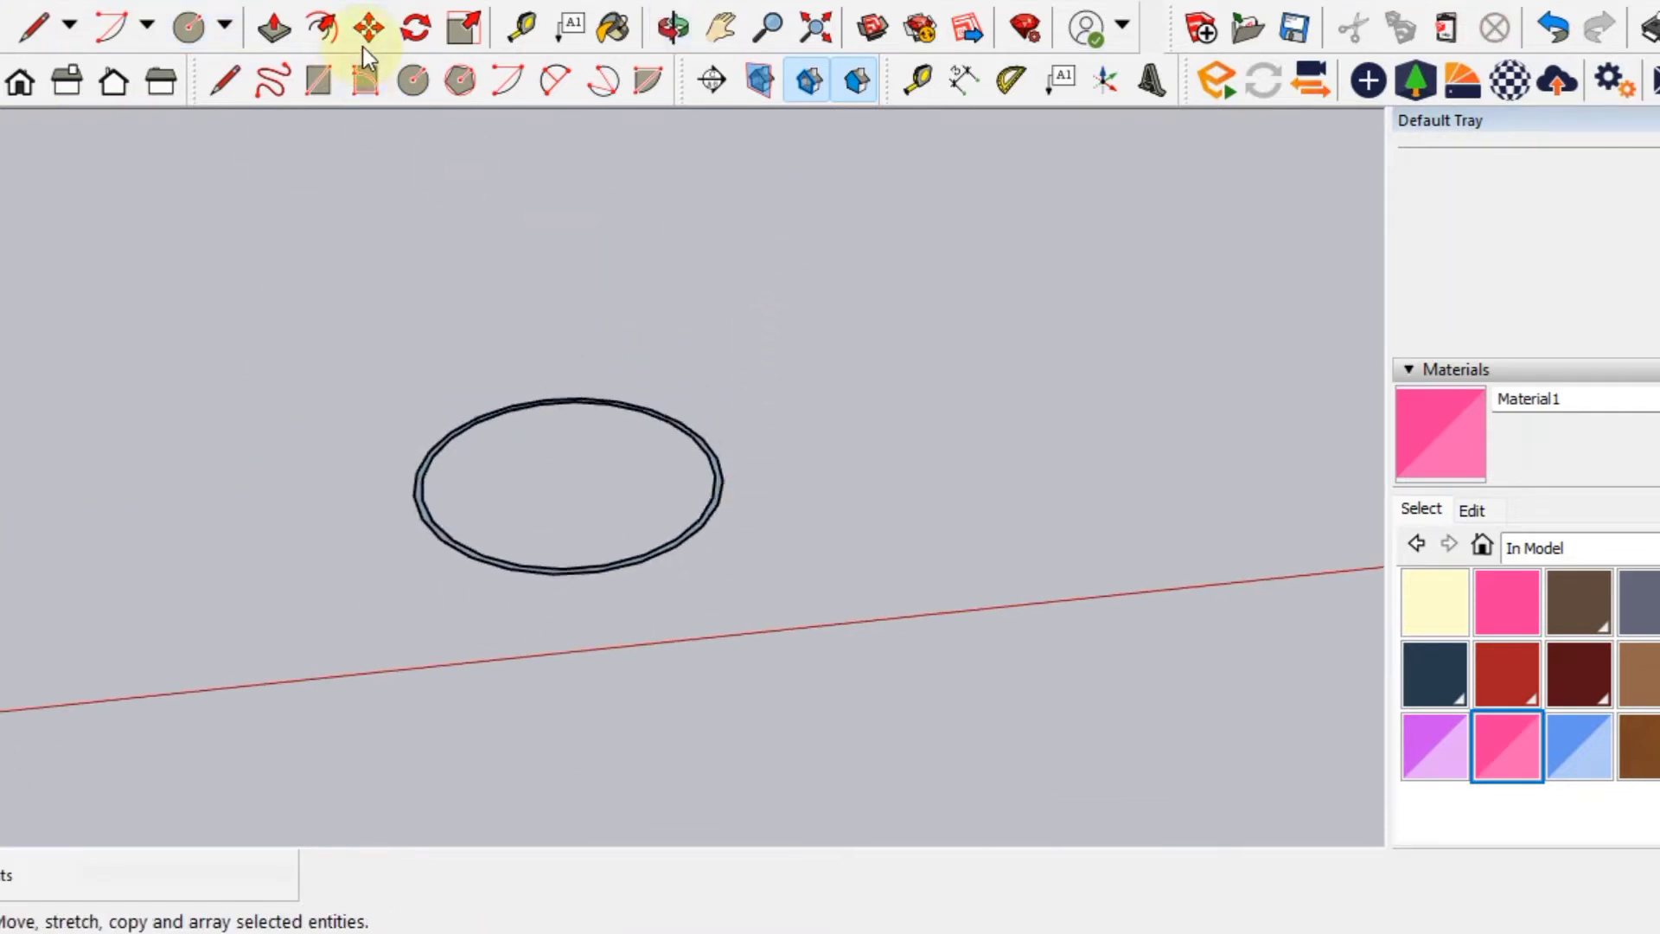
left_click(291, 40)
left_click(623, 577)
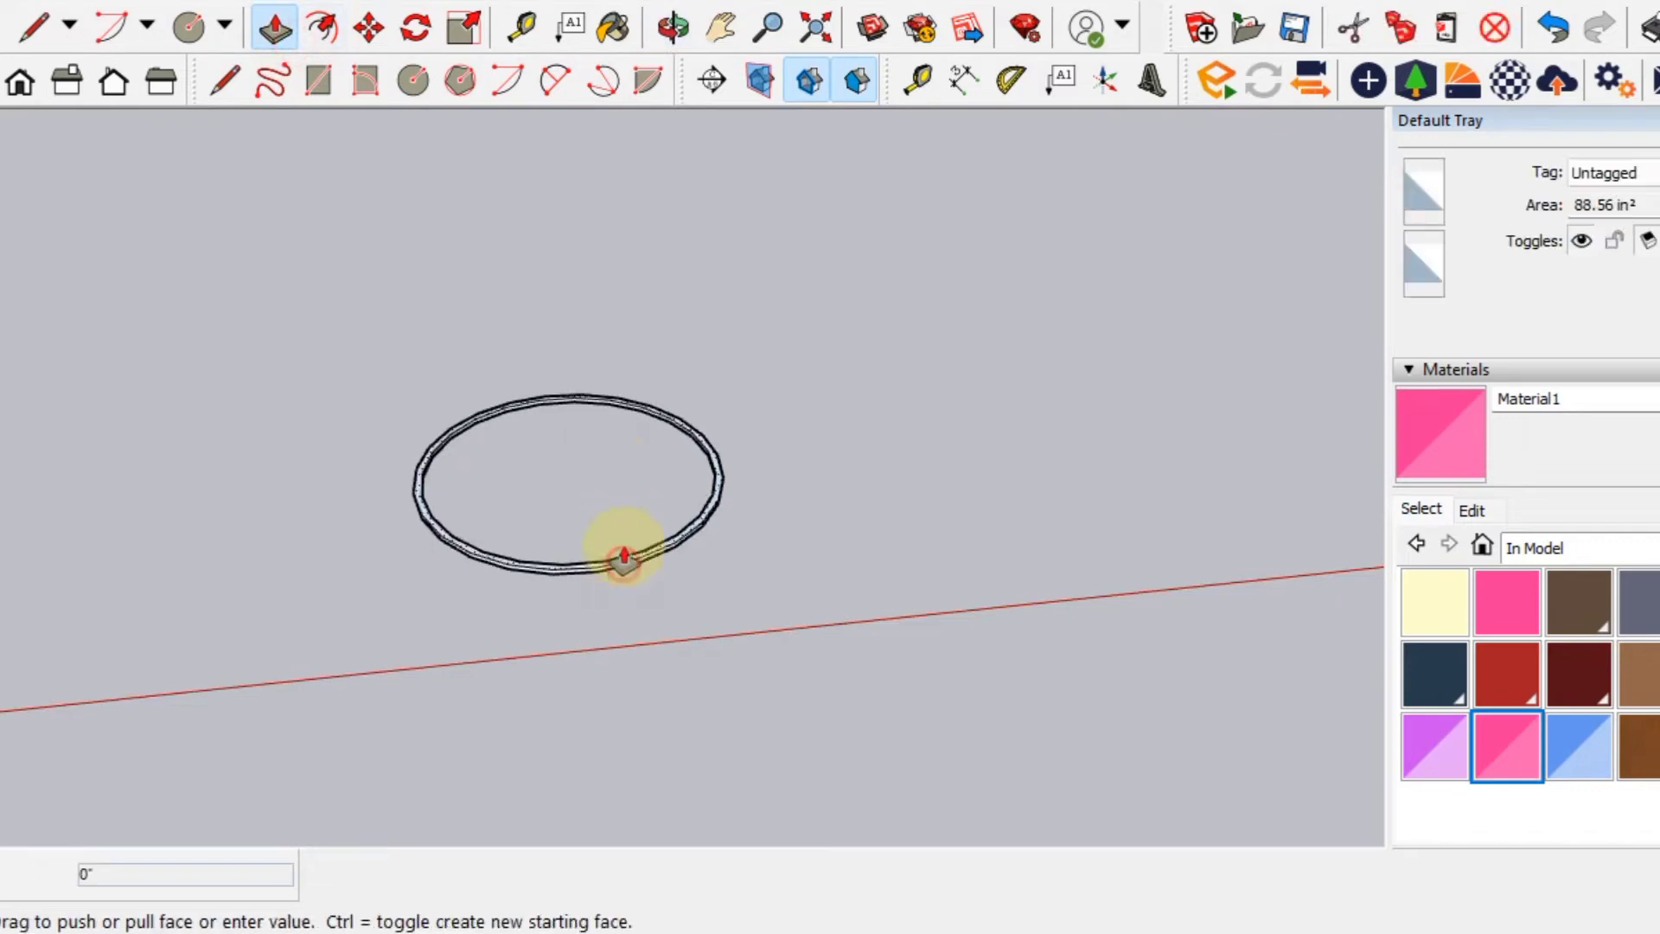
scroll(639, 314, "down", 2)
scroll(639, 320, "down", 2)
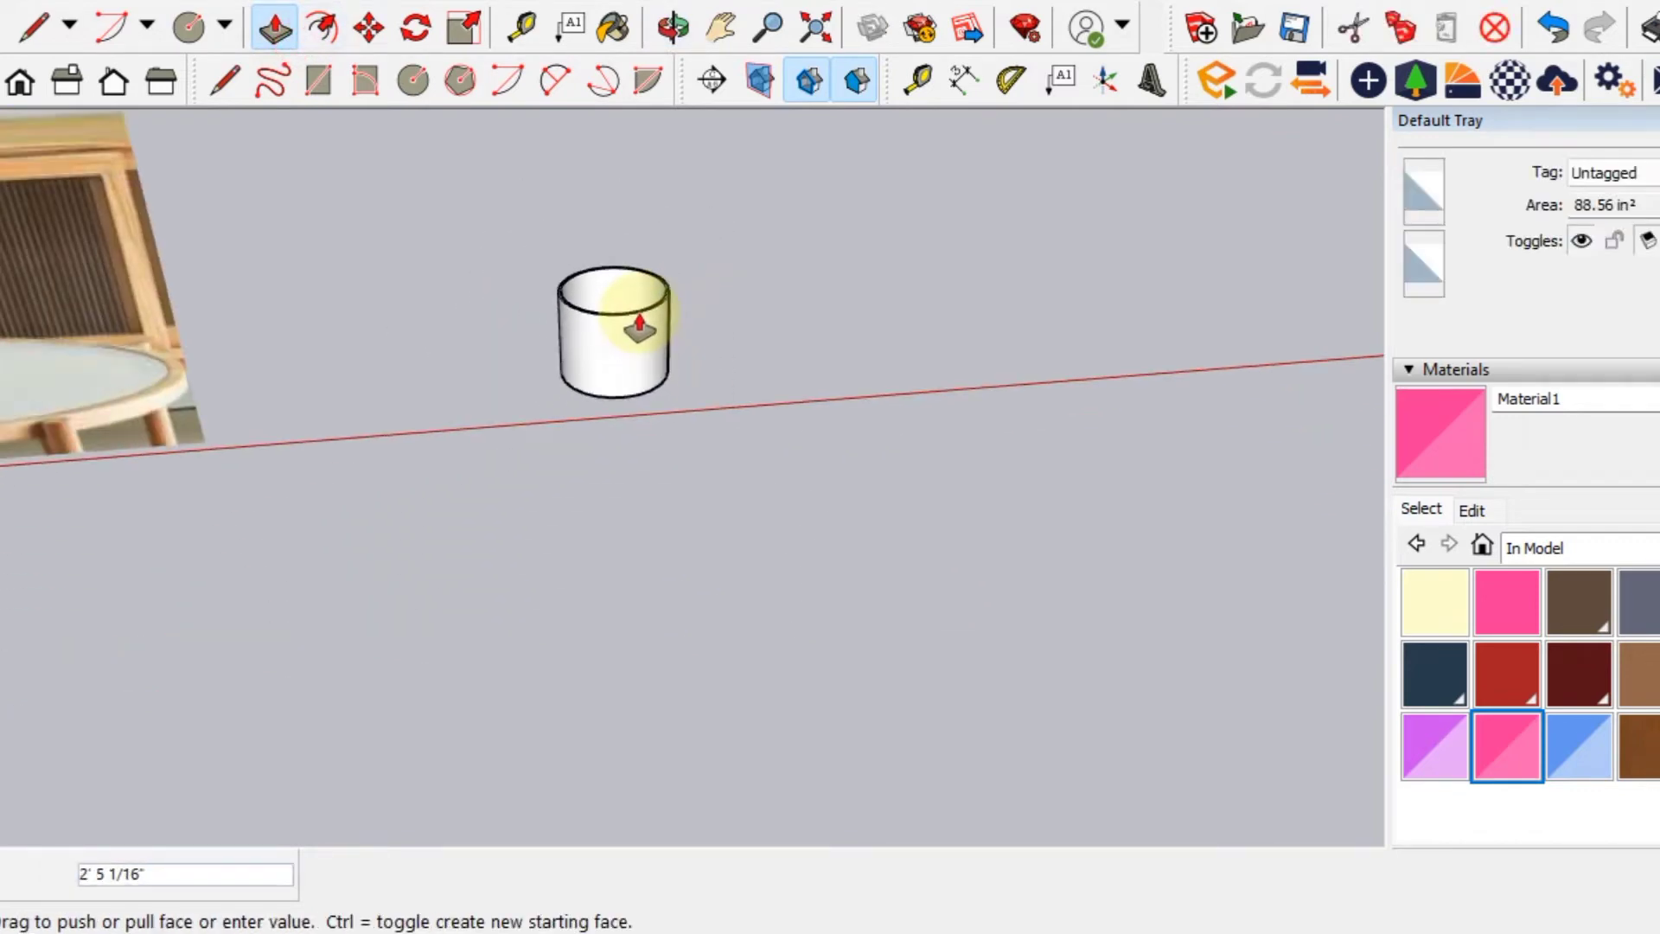
mouse_move(640, 326)
middle_mouse_down()
mouse_move(733, 437)
mouse_move(726, 370)
middle_mouse_up()
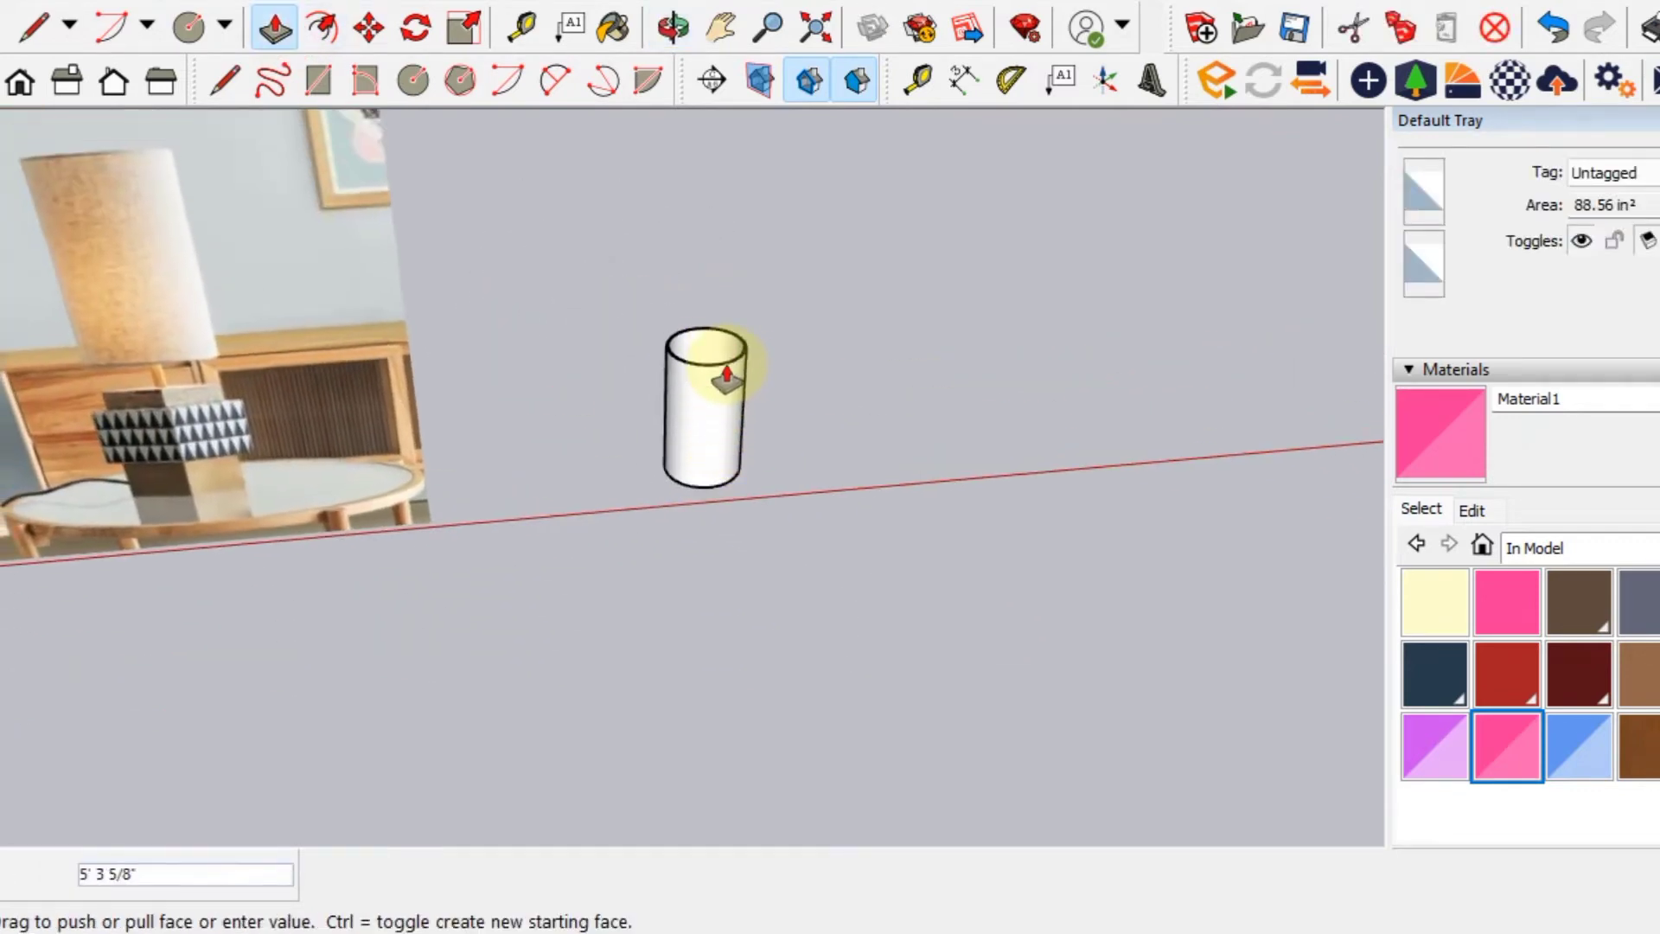
mouse_move(844, 548)
middle_mouse_down()
mouse_move(671, 433)
mouse_move(493, 234)
middle_mouse_up()
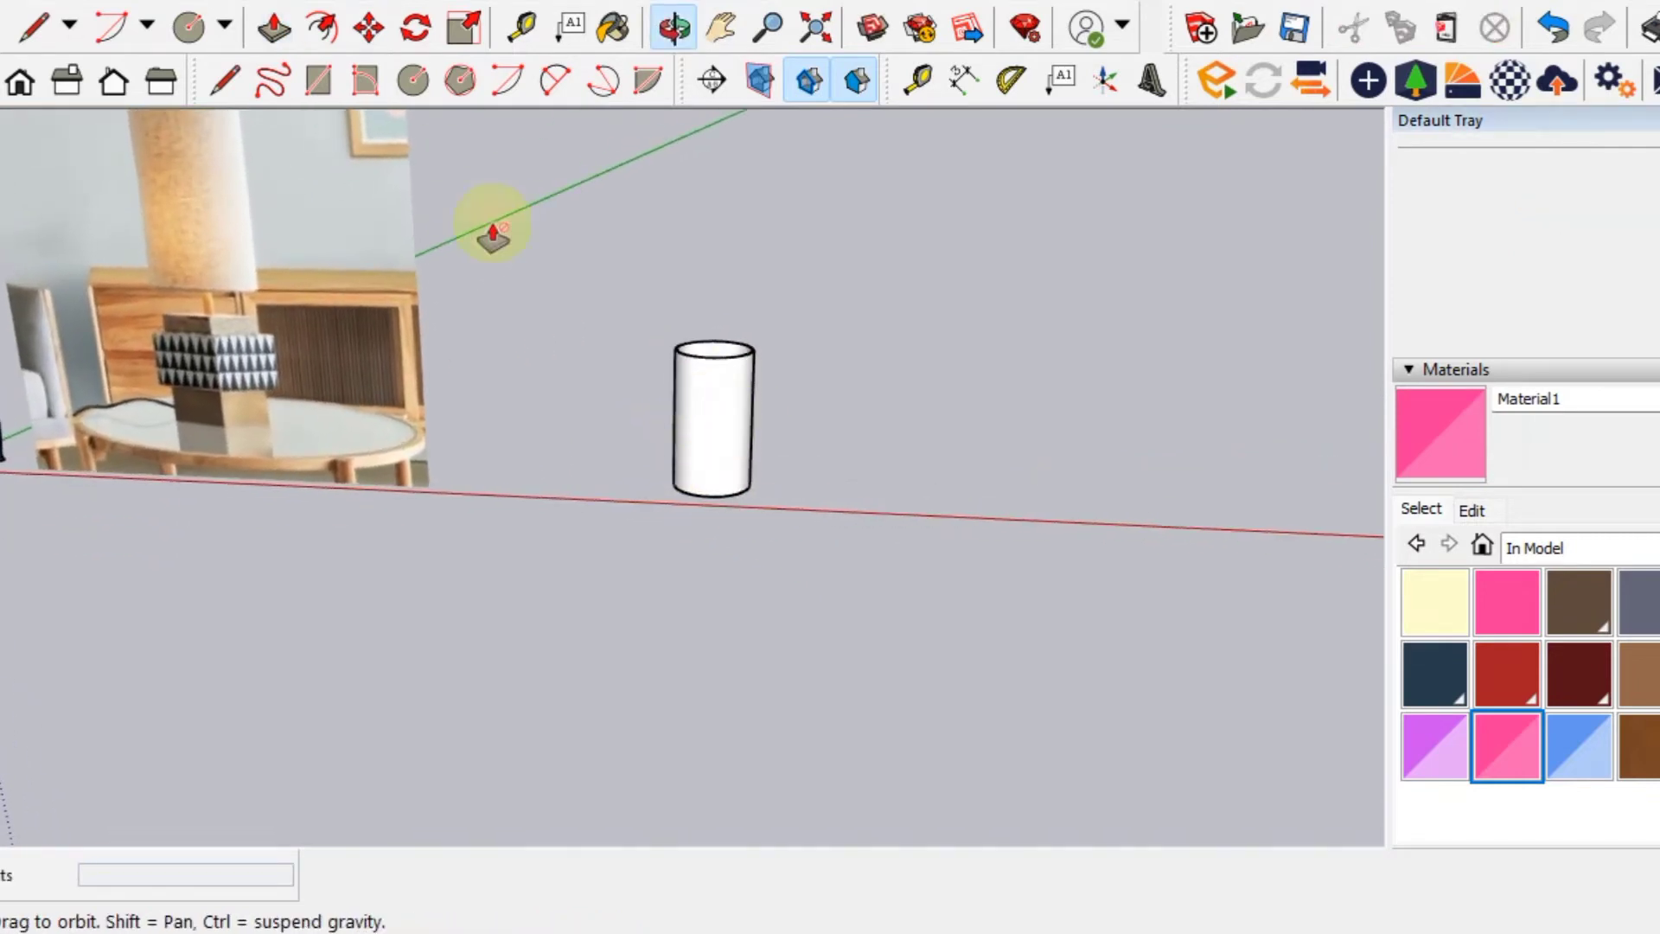
key("space")
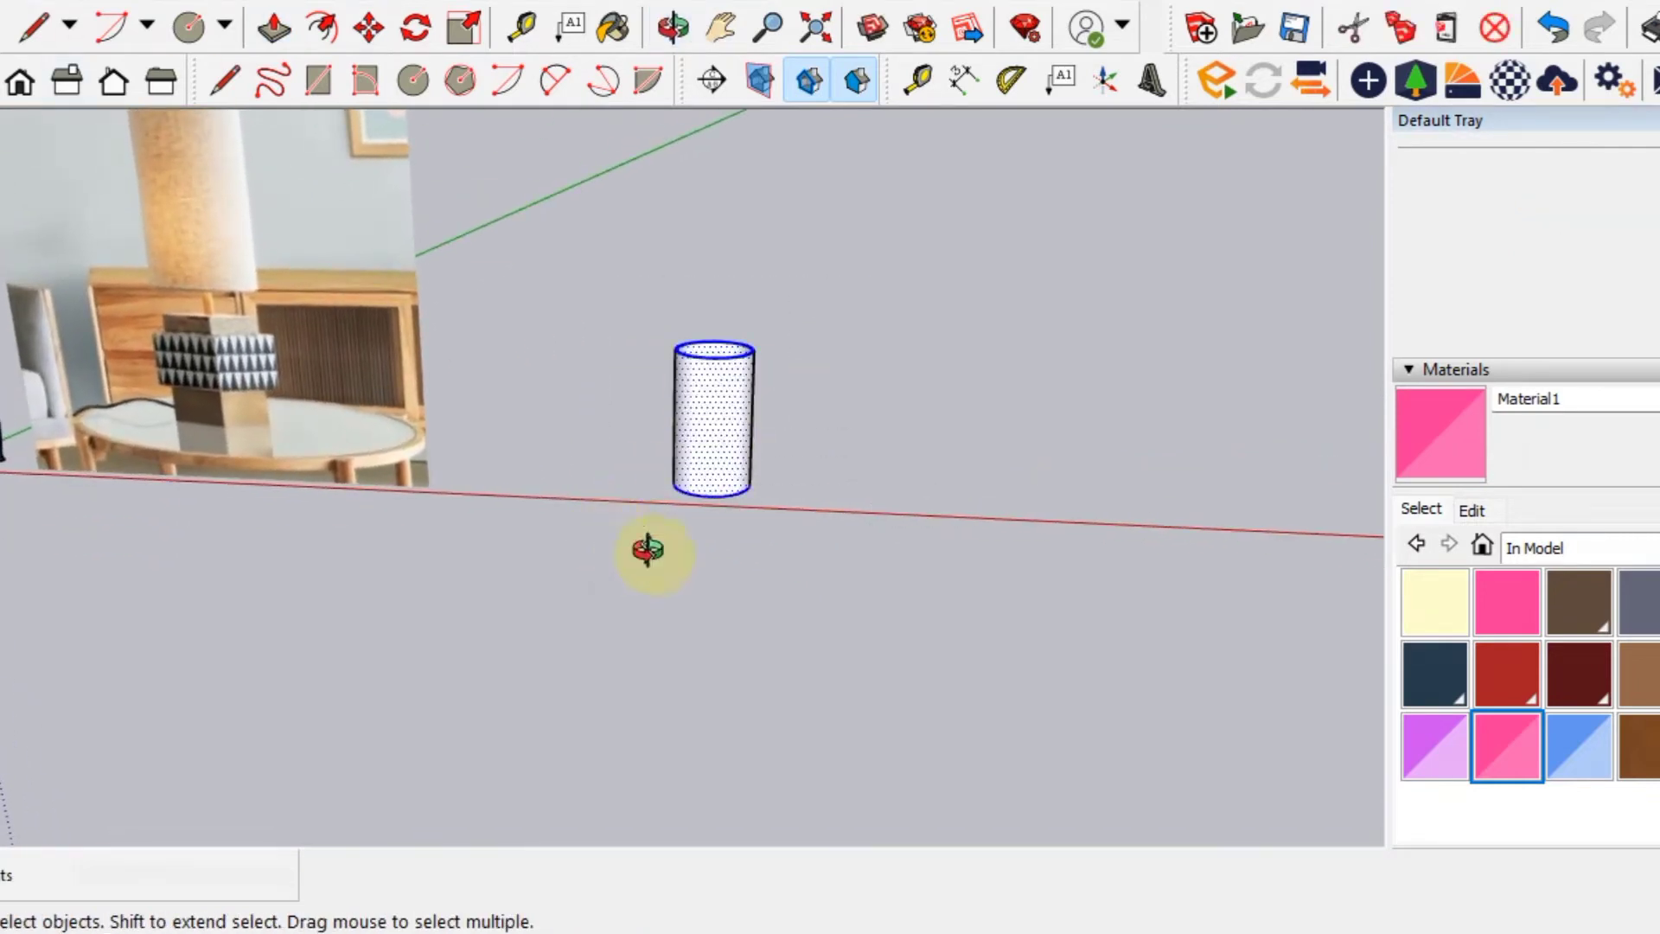
Select the whole cylinder and move it up so it floats above the ground.
mouse_move(649, 549)
middle_mouse_down()
mouse_move(738, 492)
mouse_move(733, 516)
middle_mouse_up()
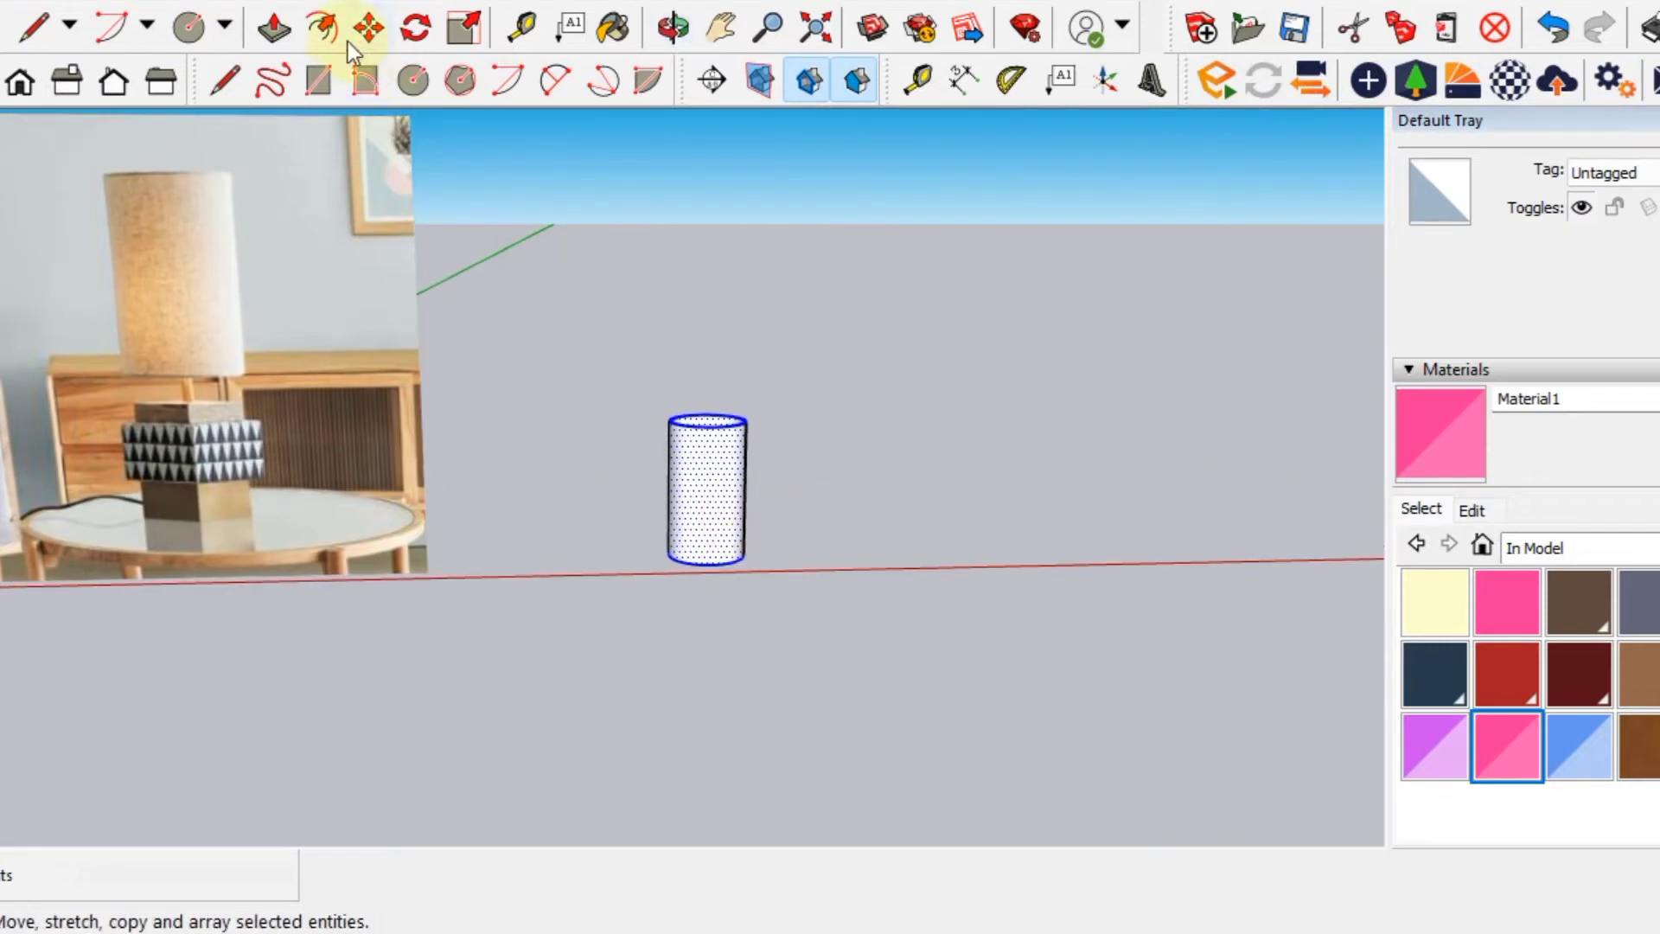
left_click(350, 36)
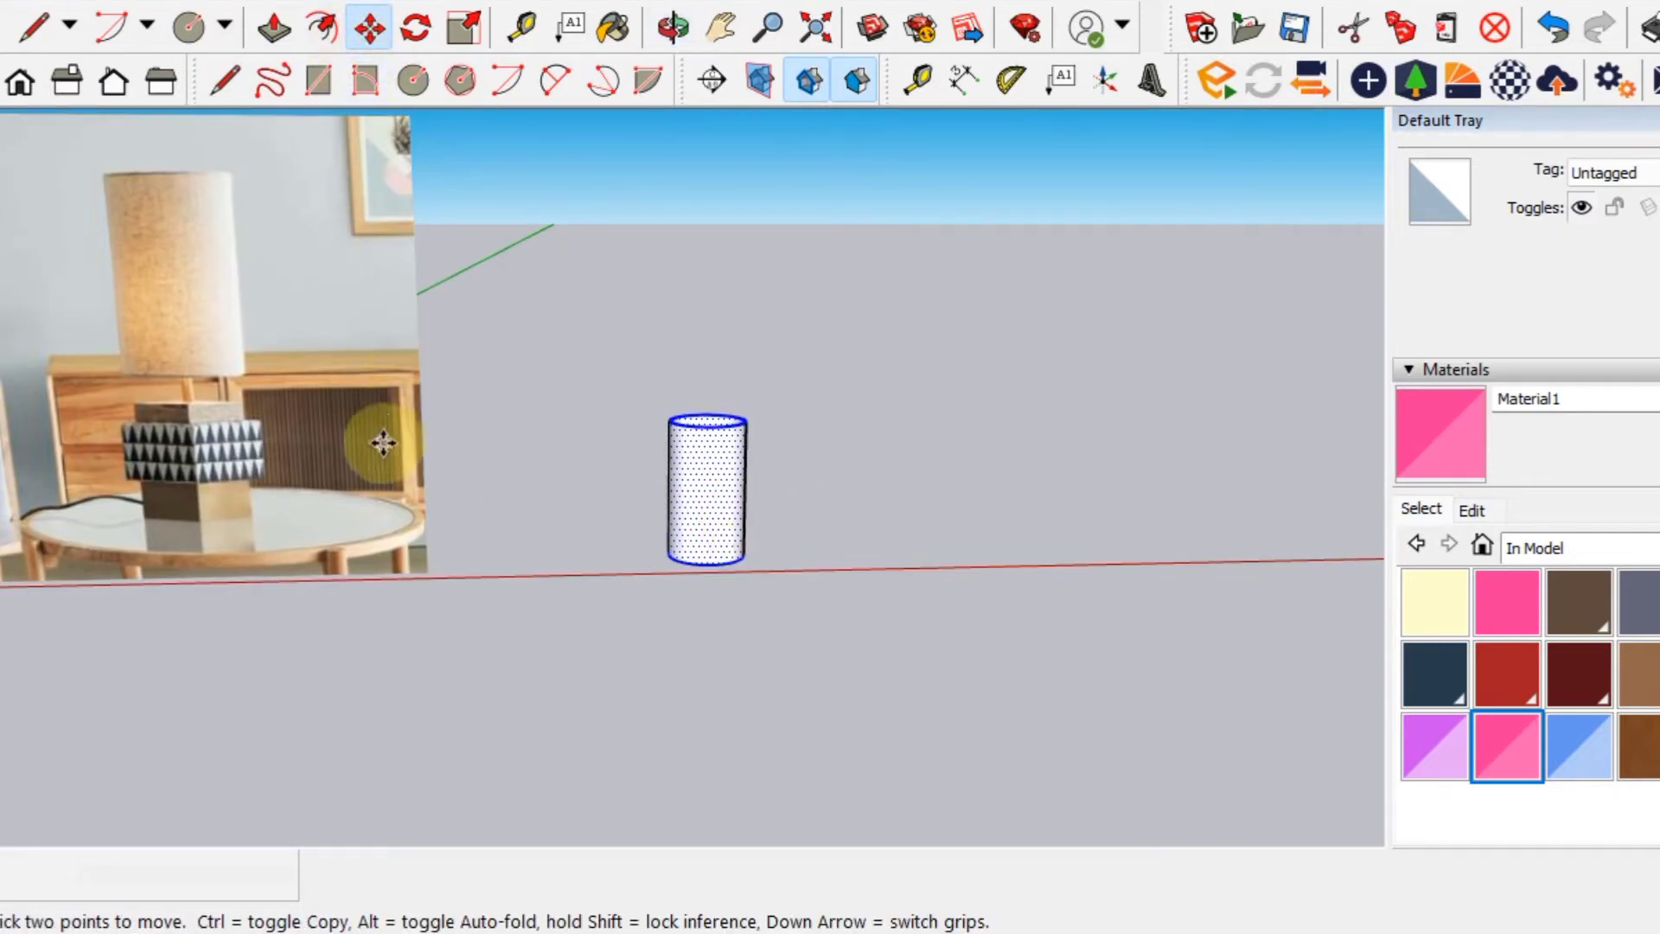
left_click(370, 232)
key("space")
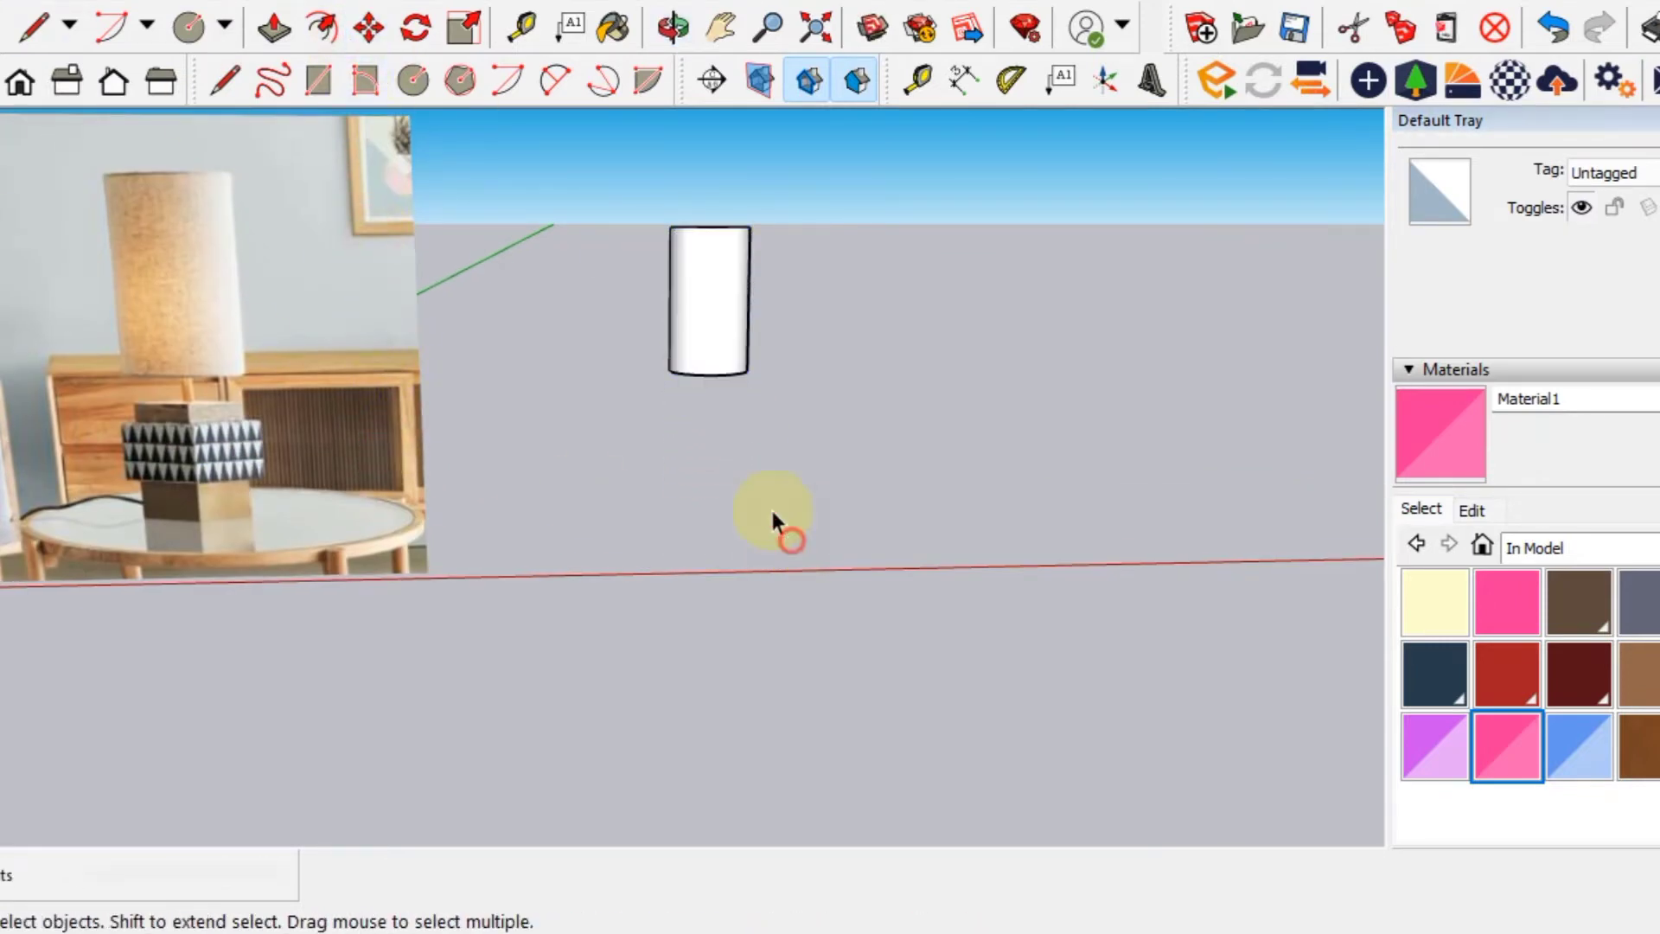
scroll(719, 412, "up", 3)
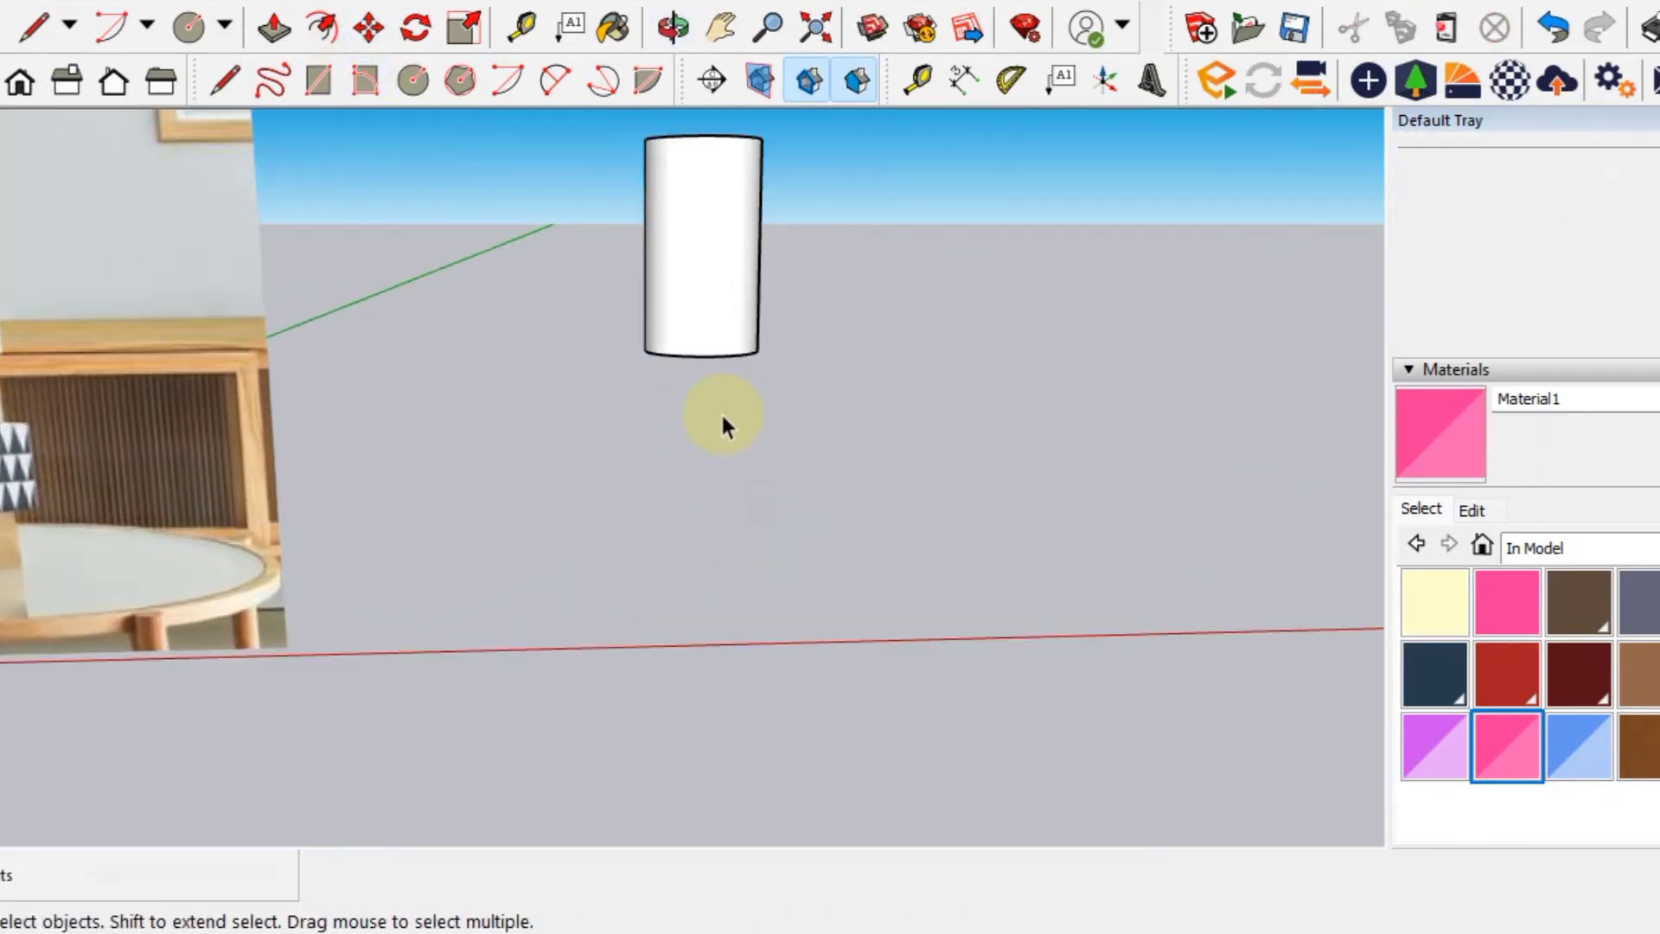
Draw a square on the ground from Top view with the Rectangle tool.
left_click(2, 84)
middle_click_drag(645, 545, 484, 389)
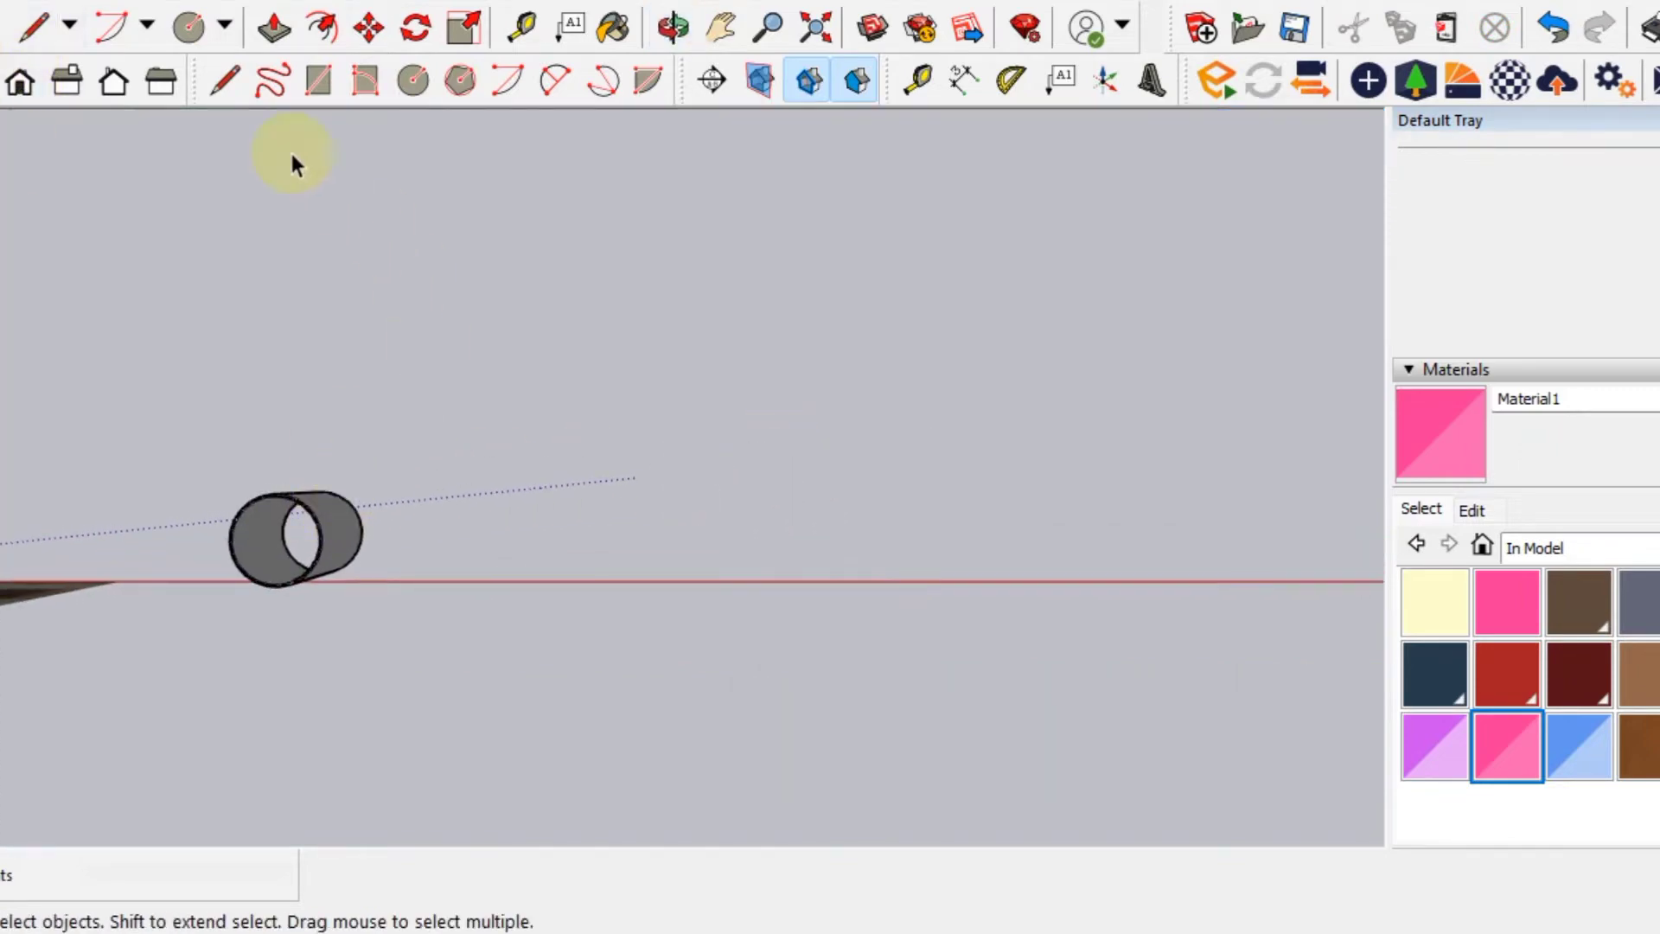
left_click(318, 81)
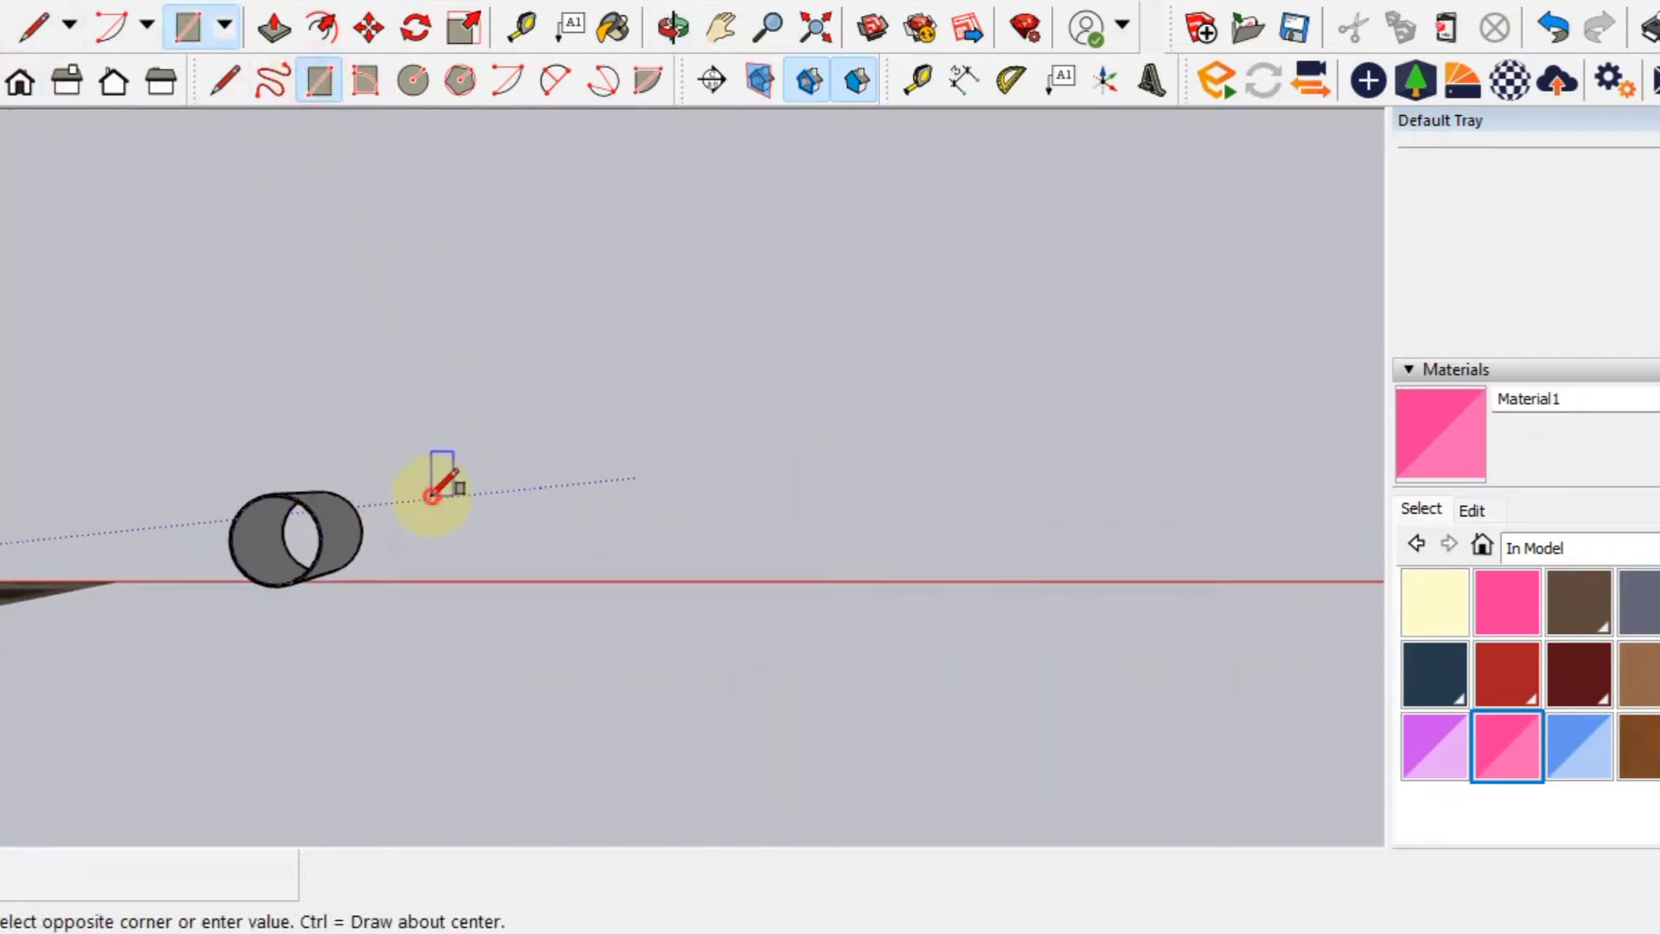
left_click(517, 577)
mouse_move(519, 574)
middle_mouse_down()
mouse_move(699, 683)
mouse_move(556, 722)
mouse_move(711, 659)
mouse_move(666, 573)
middle_mouse_up()
scroll(759, 595, "up", 2)
scroll(745, 663, "up", 1)
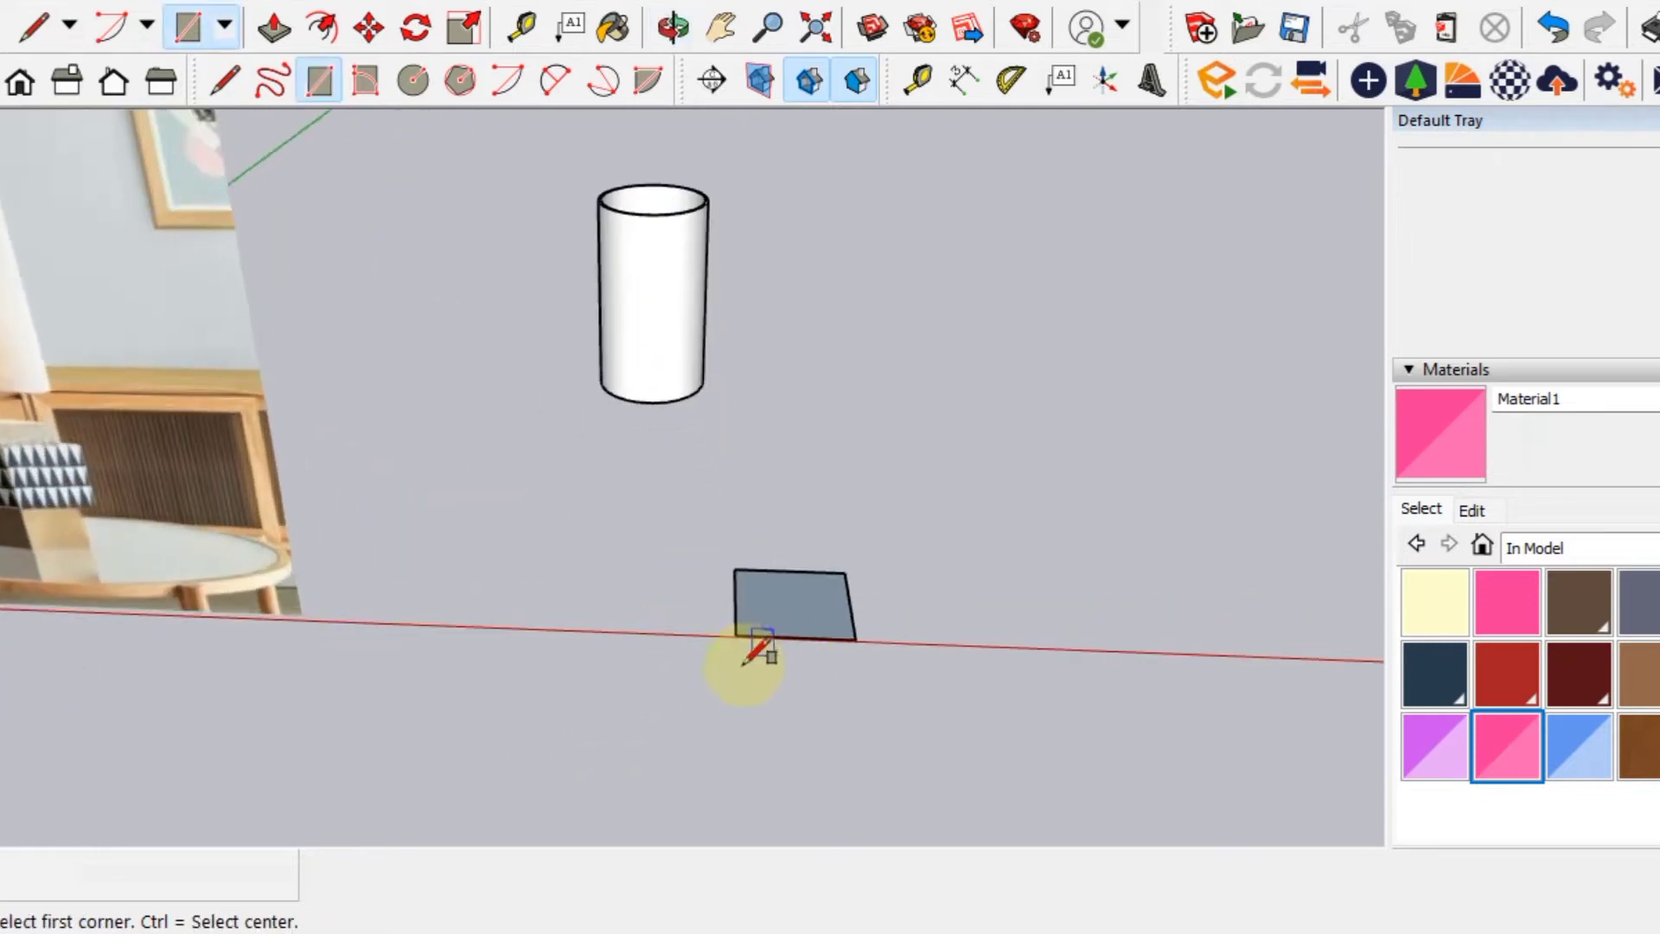
Push/Pull the square upward into a box beneath the floating cylinder.
left_click(277, 29)
left_click(759, 593)
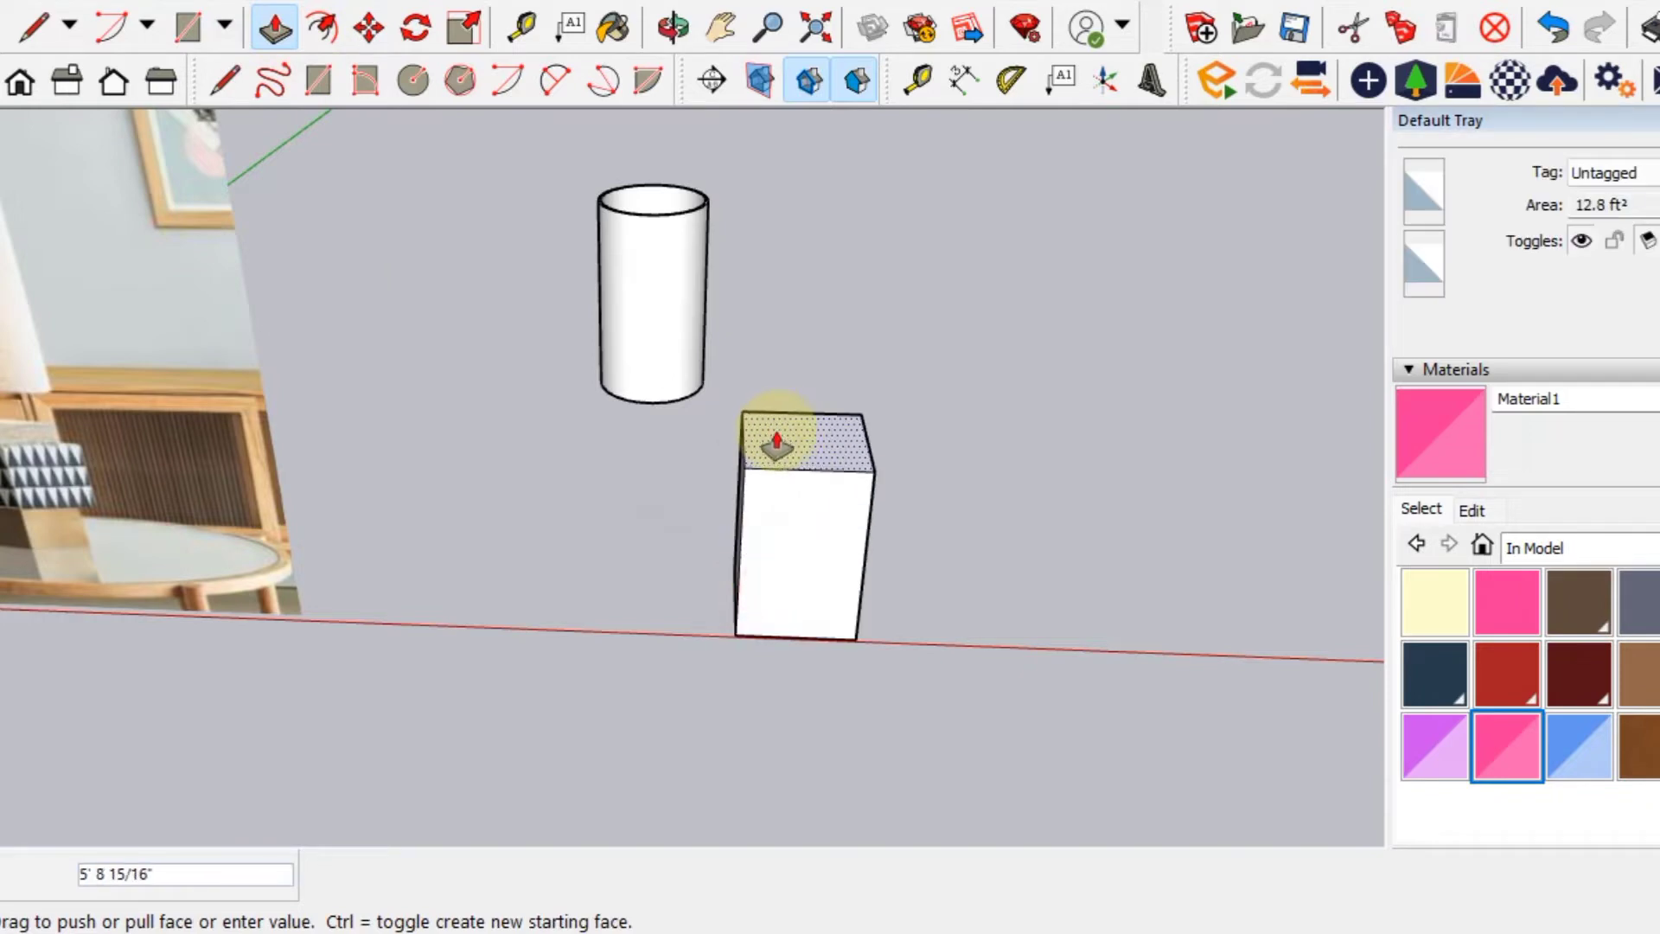
left_click(773, 484)
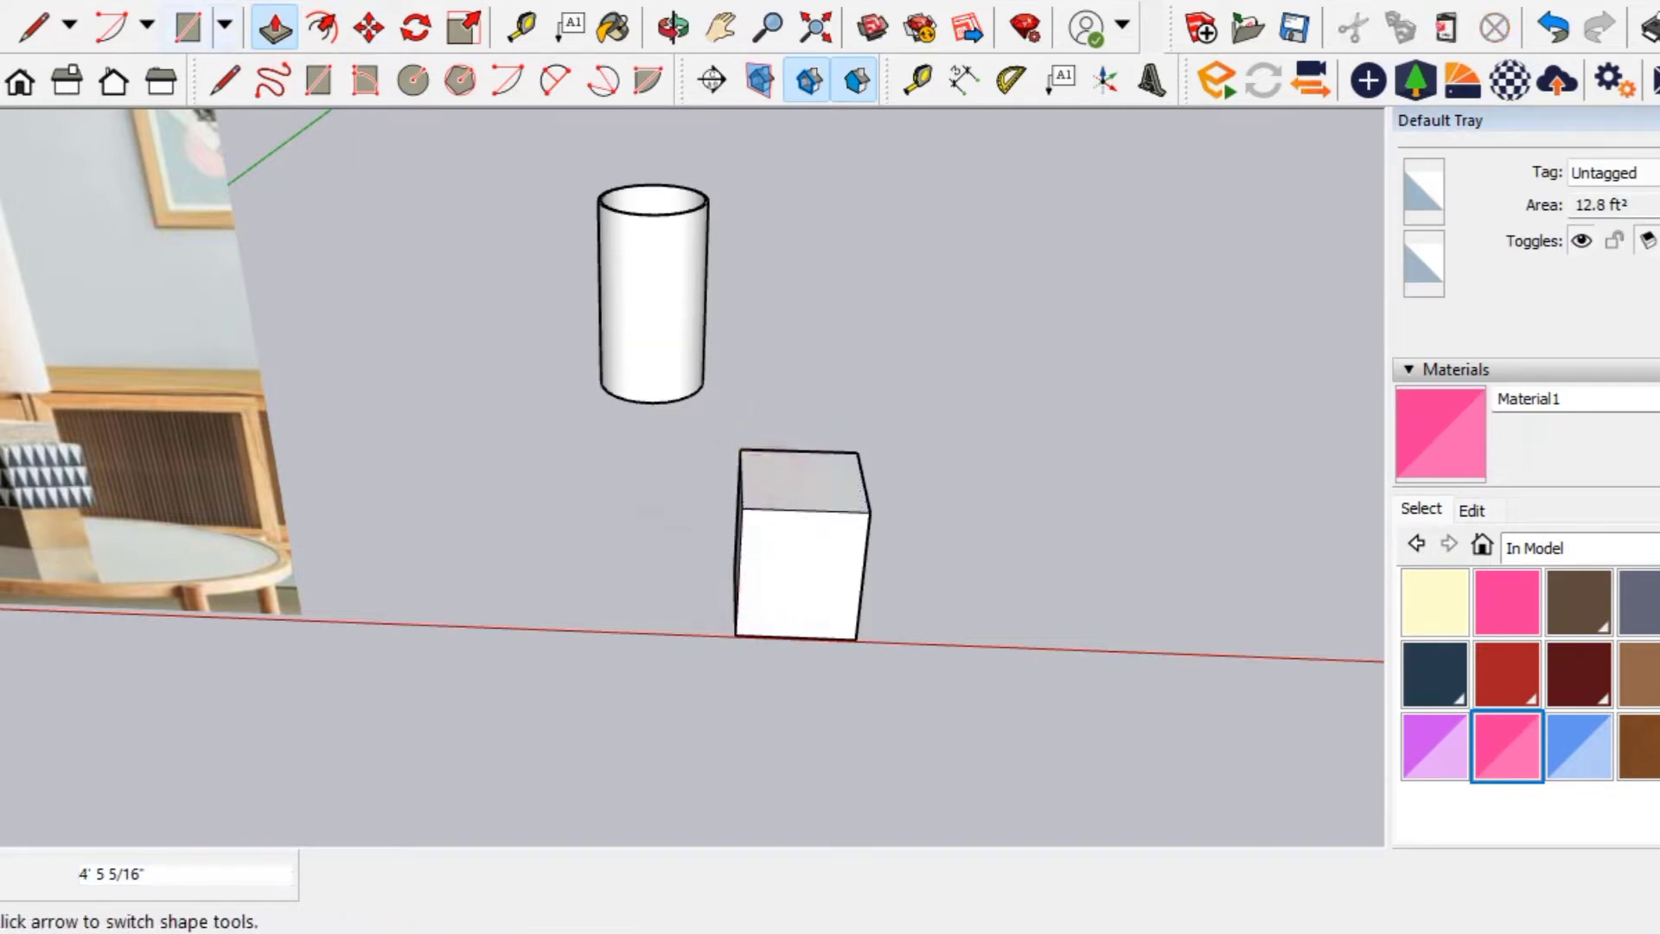
key("space")
scroll(834, 616, "up", 2)
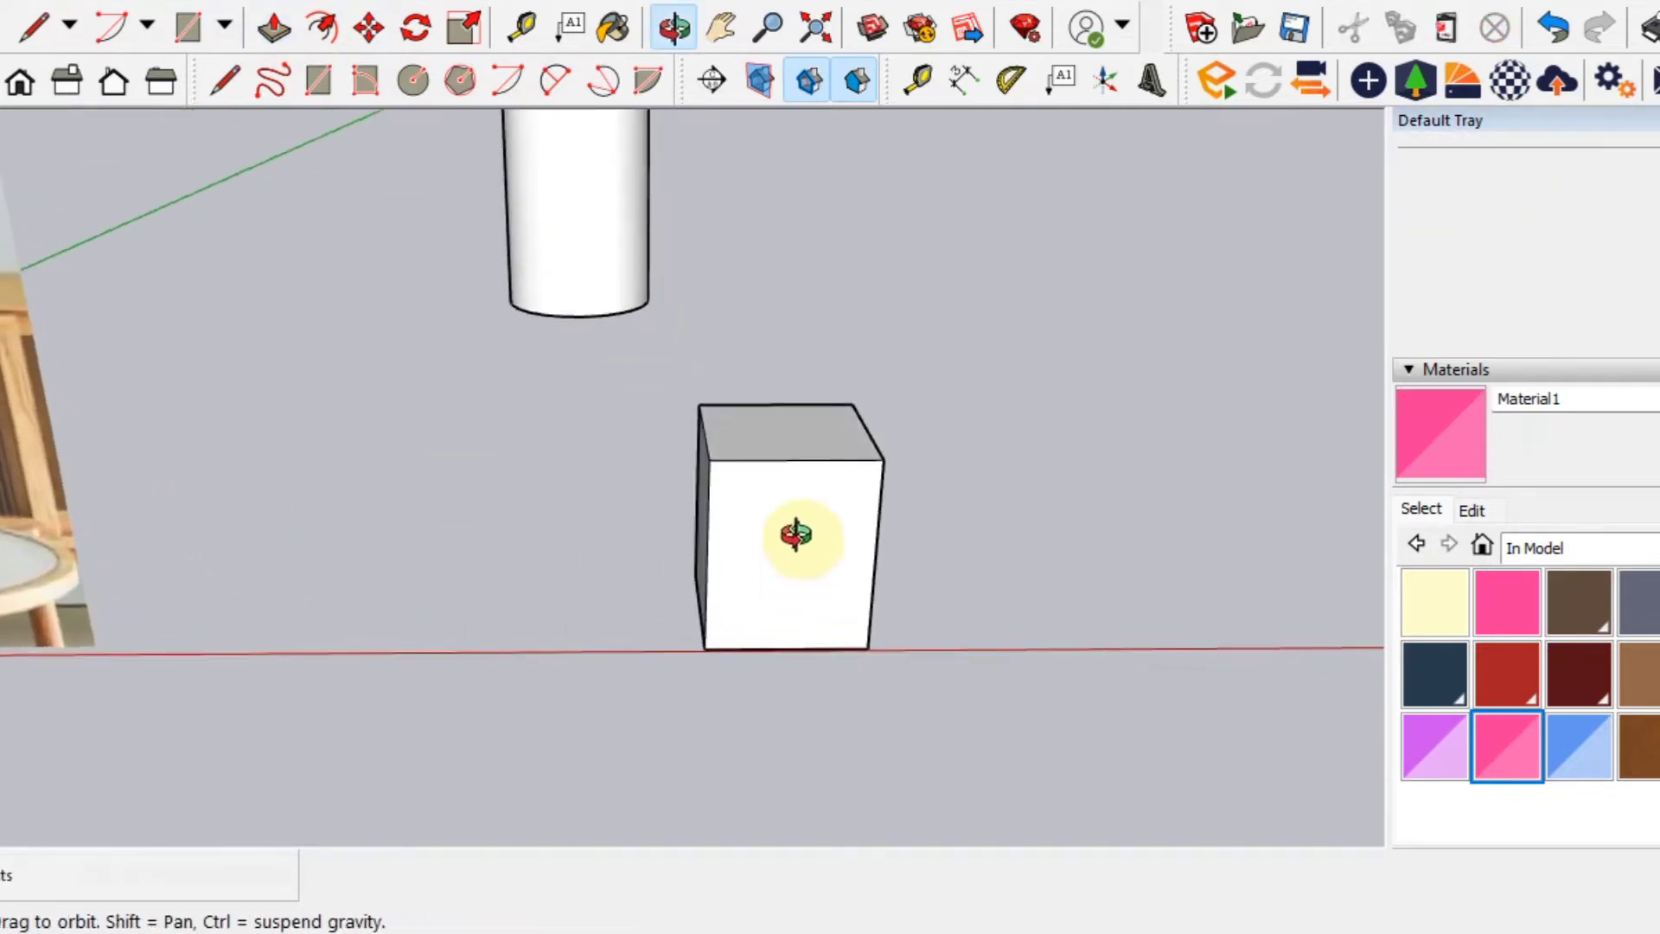
Draw upper and lower horizontal dividing lines across the box's front face.
middle_click_drag(835, 615, 809, 511)
scroll(809, 512, "down", 3)
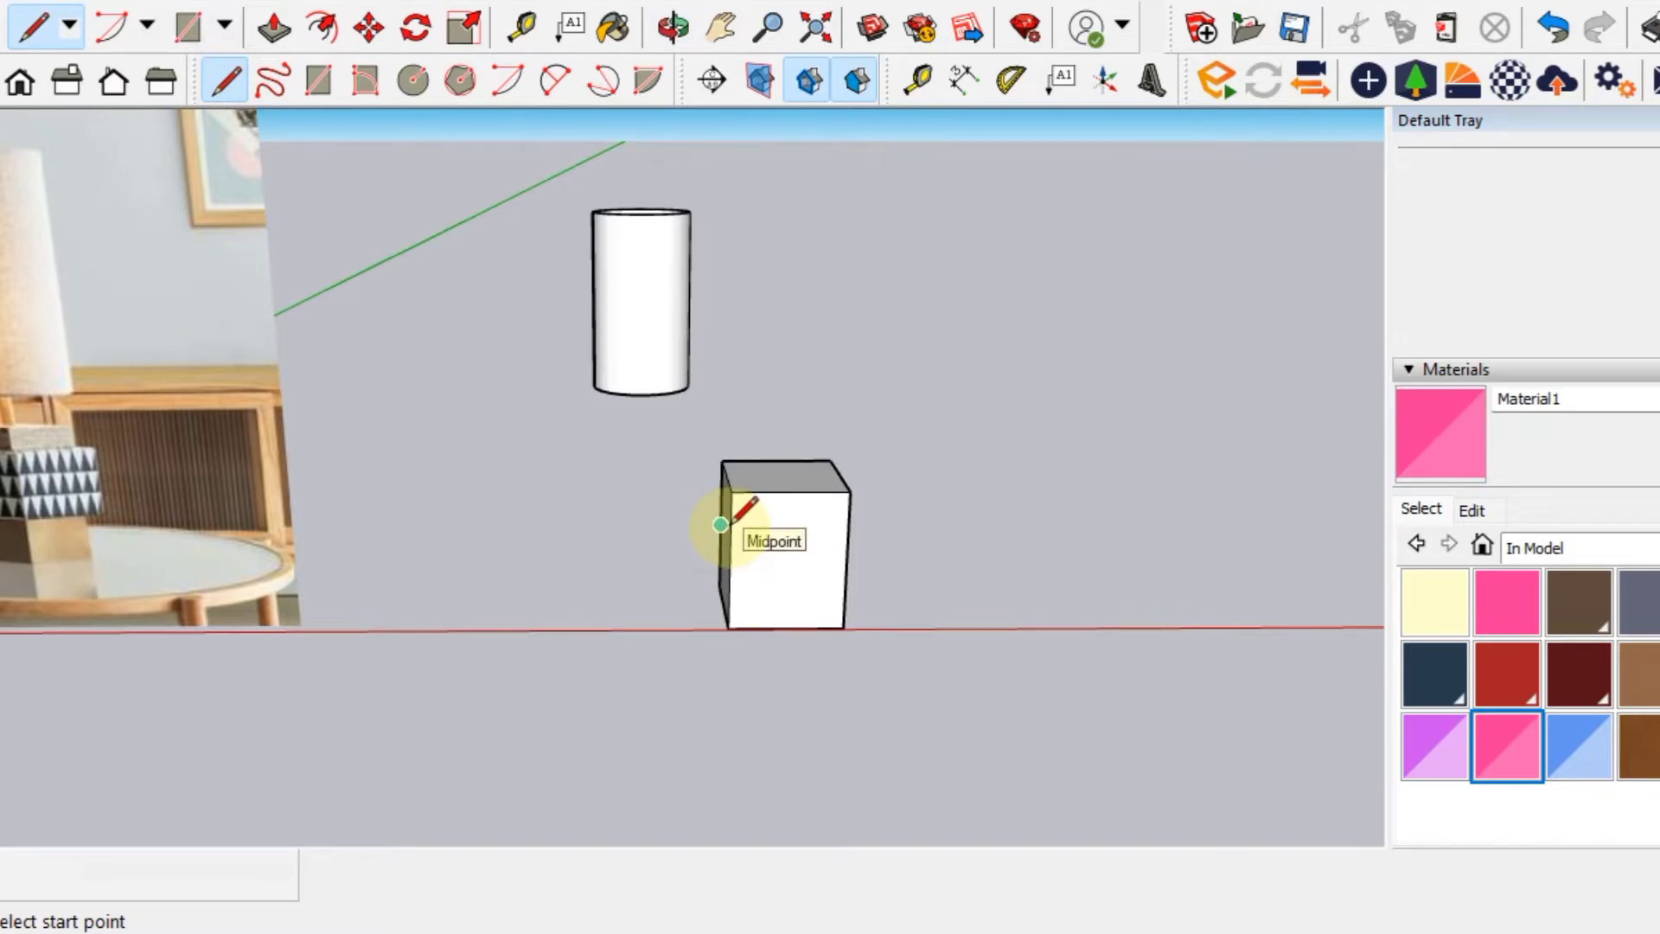
scroll(721, 524, "up", 3)
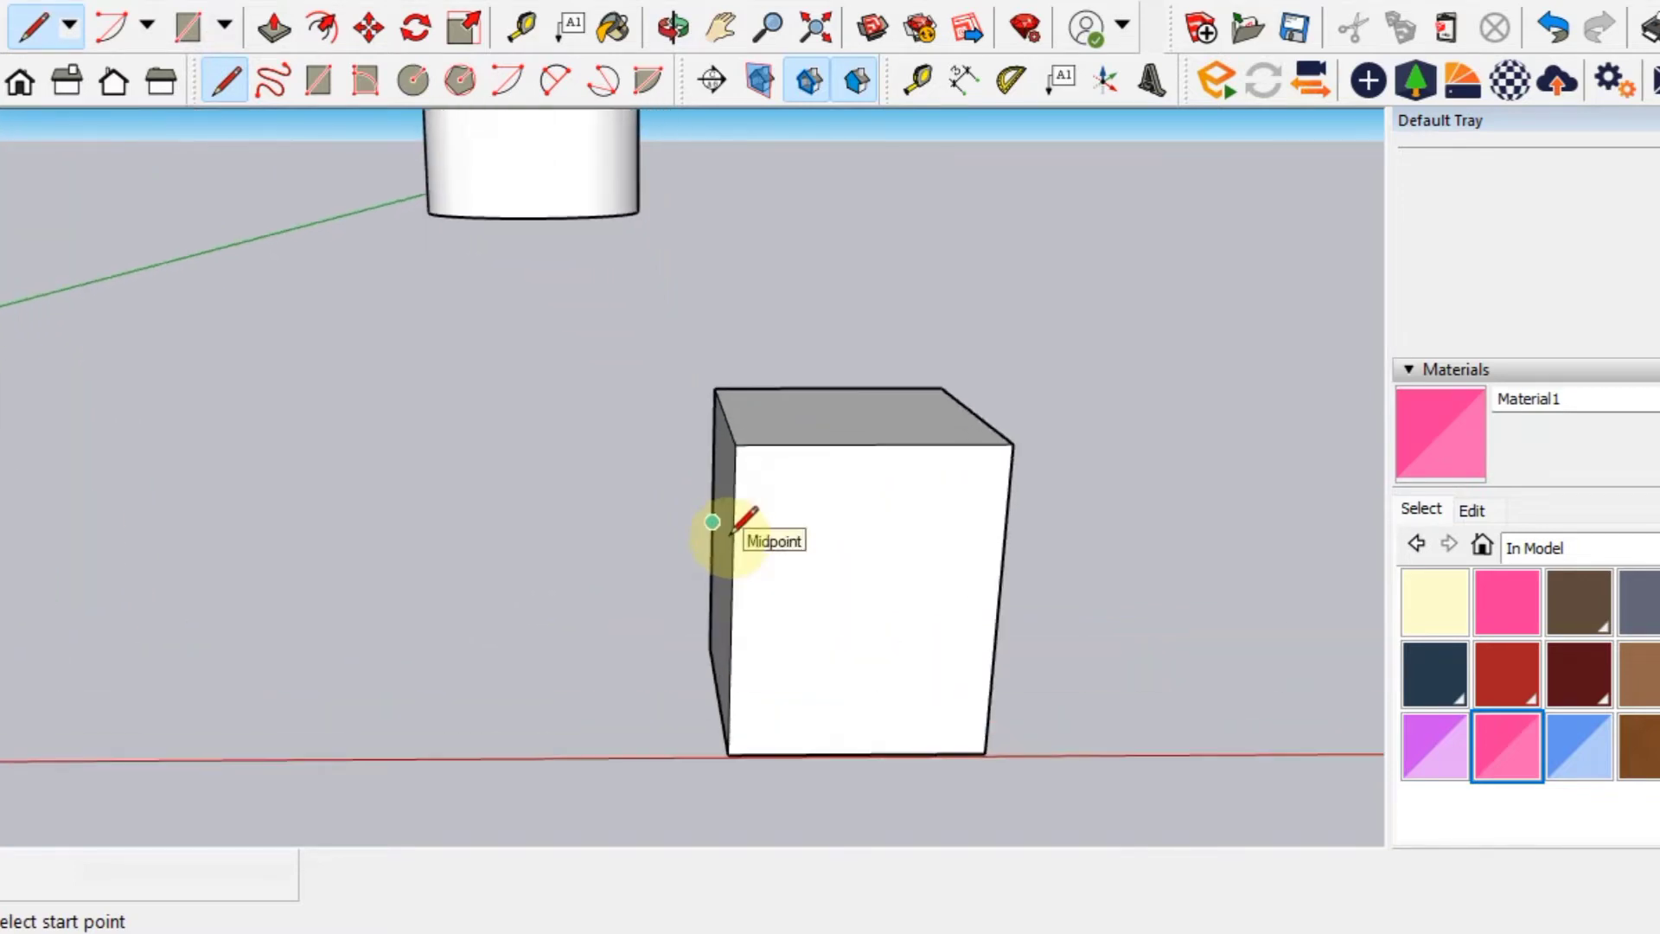
mouse_move(723, 529)
middle_mouse_down()
mouse_move(637, 475)
mouse_move(668, 542)
mouse_move(636, 514)
middle_mouse_up()
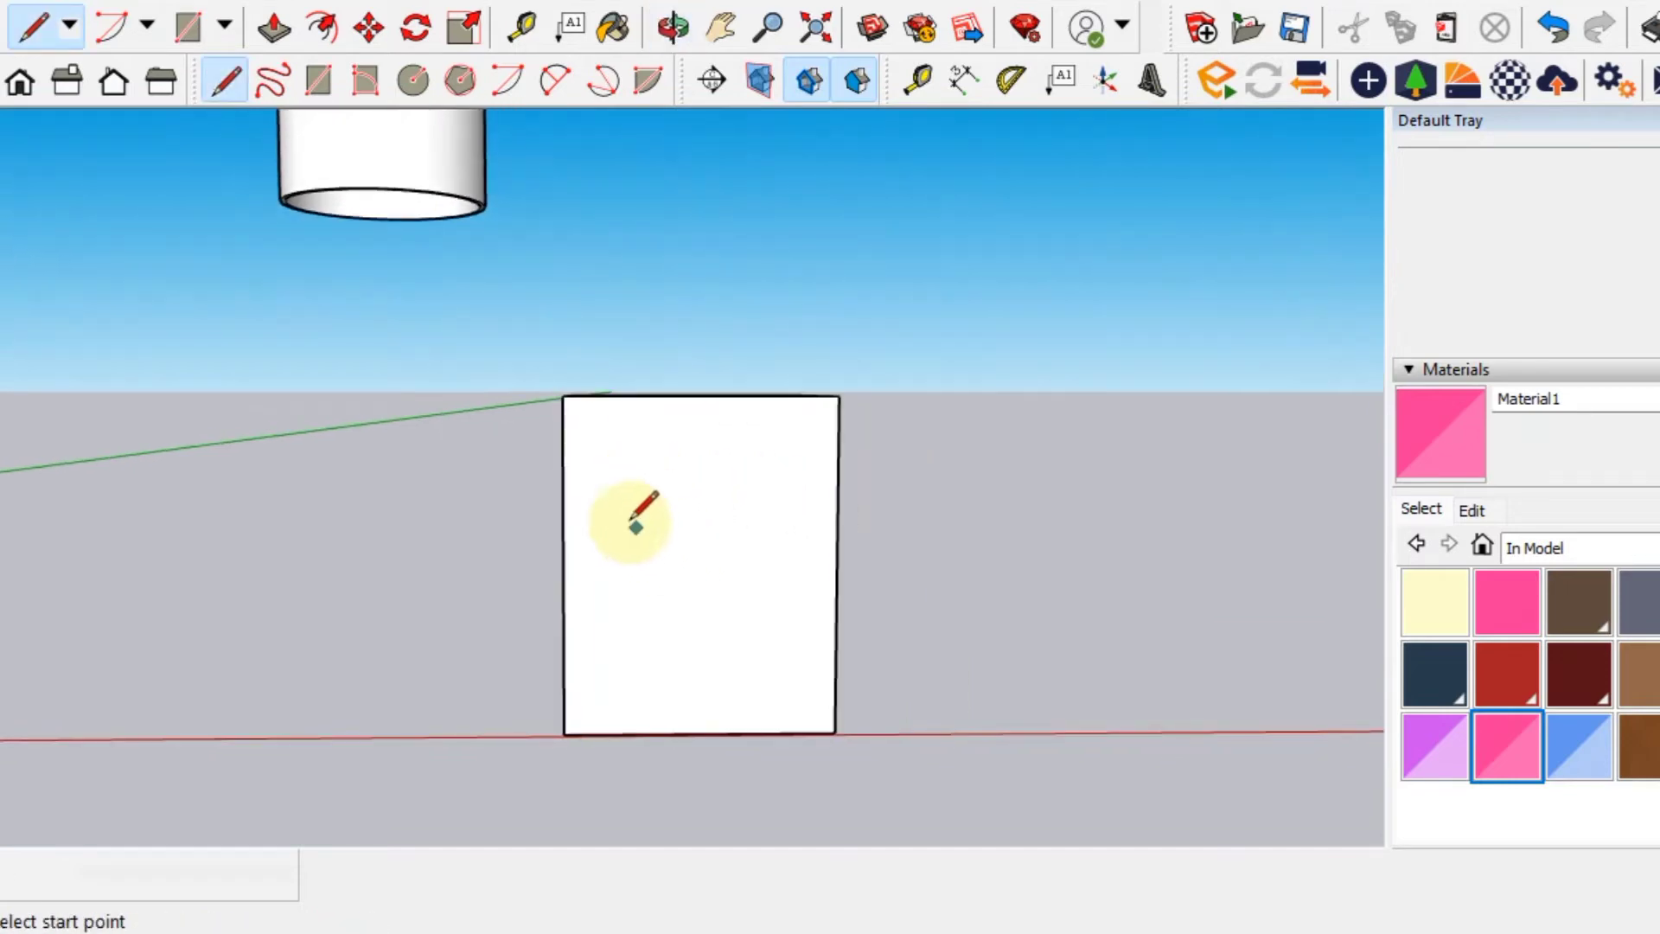
left_click(561, 483)
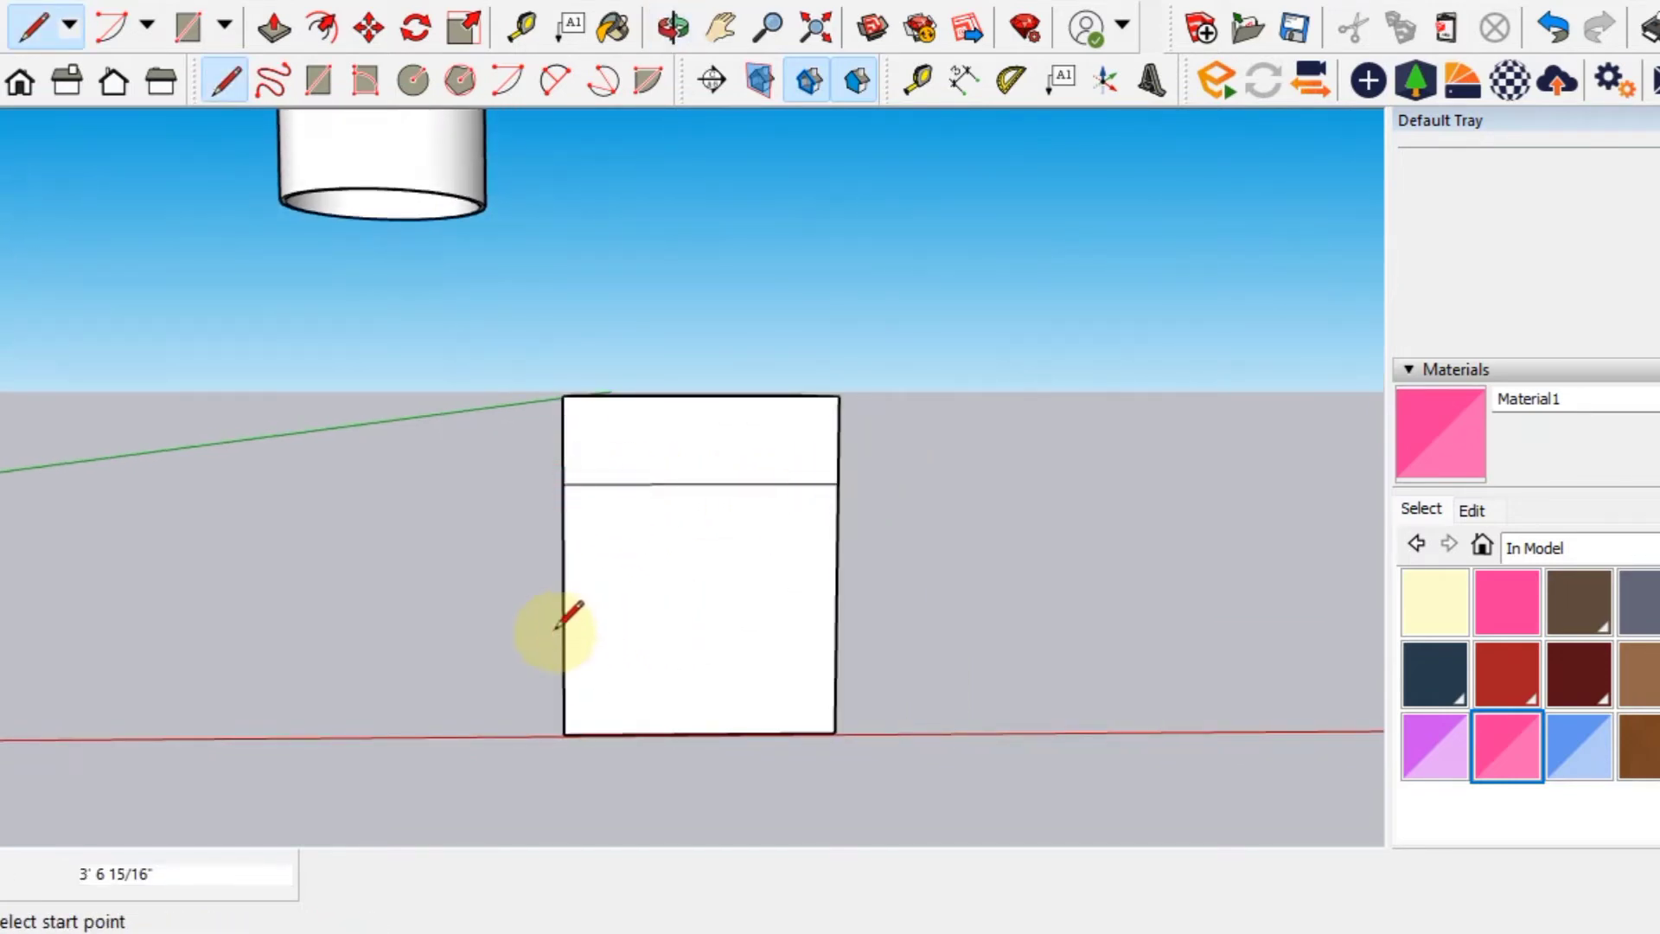
left_click(562, 662)
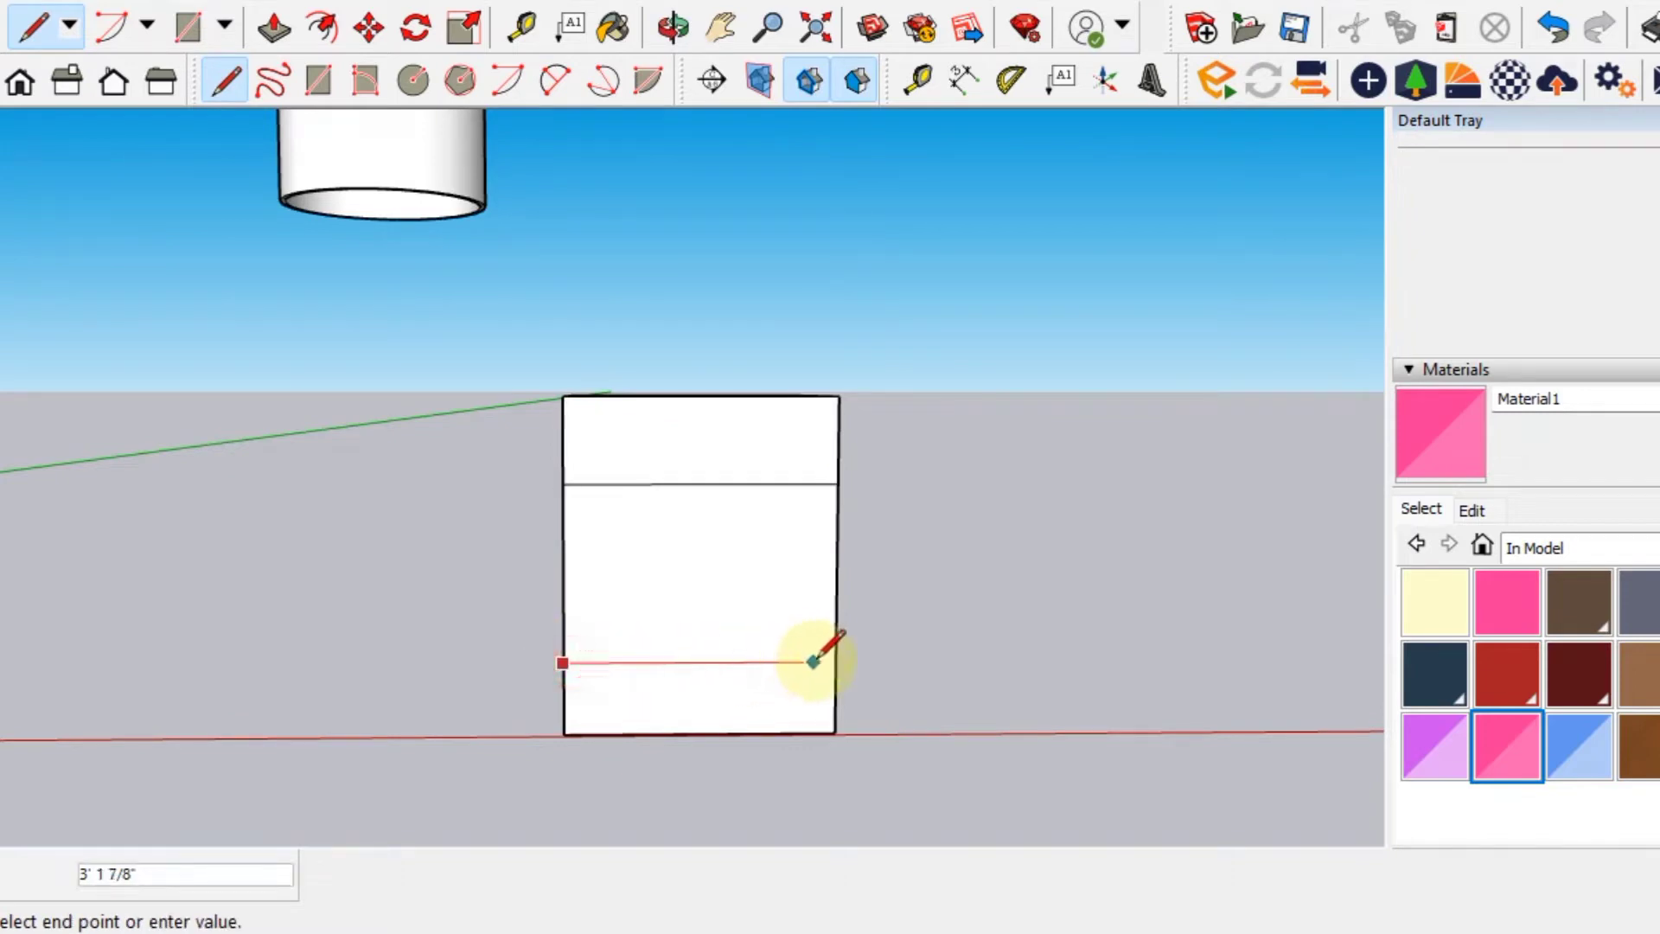
Draw matching upper and lower dividing lines across the box's side faces.
middle_click_drag(860, 614, 415, 641)
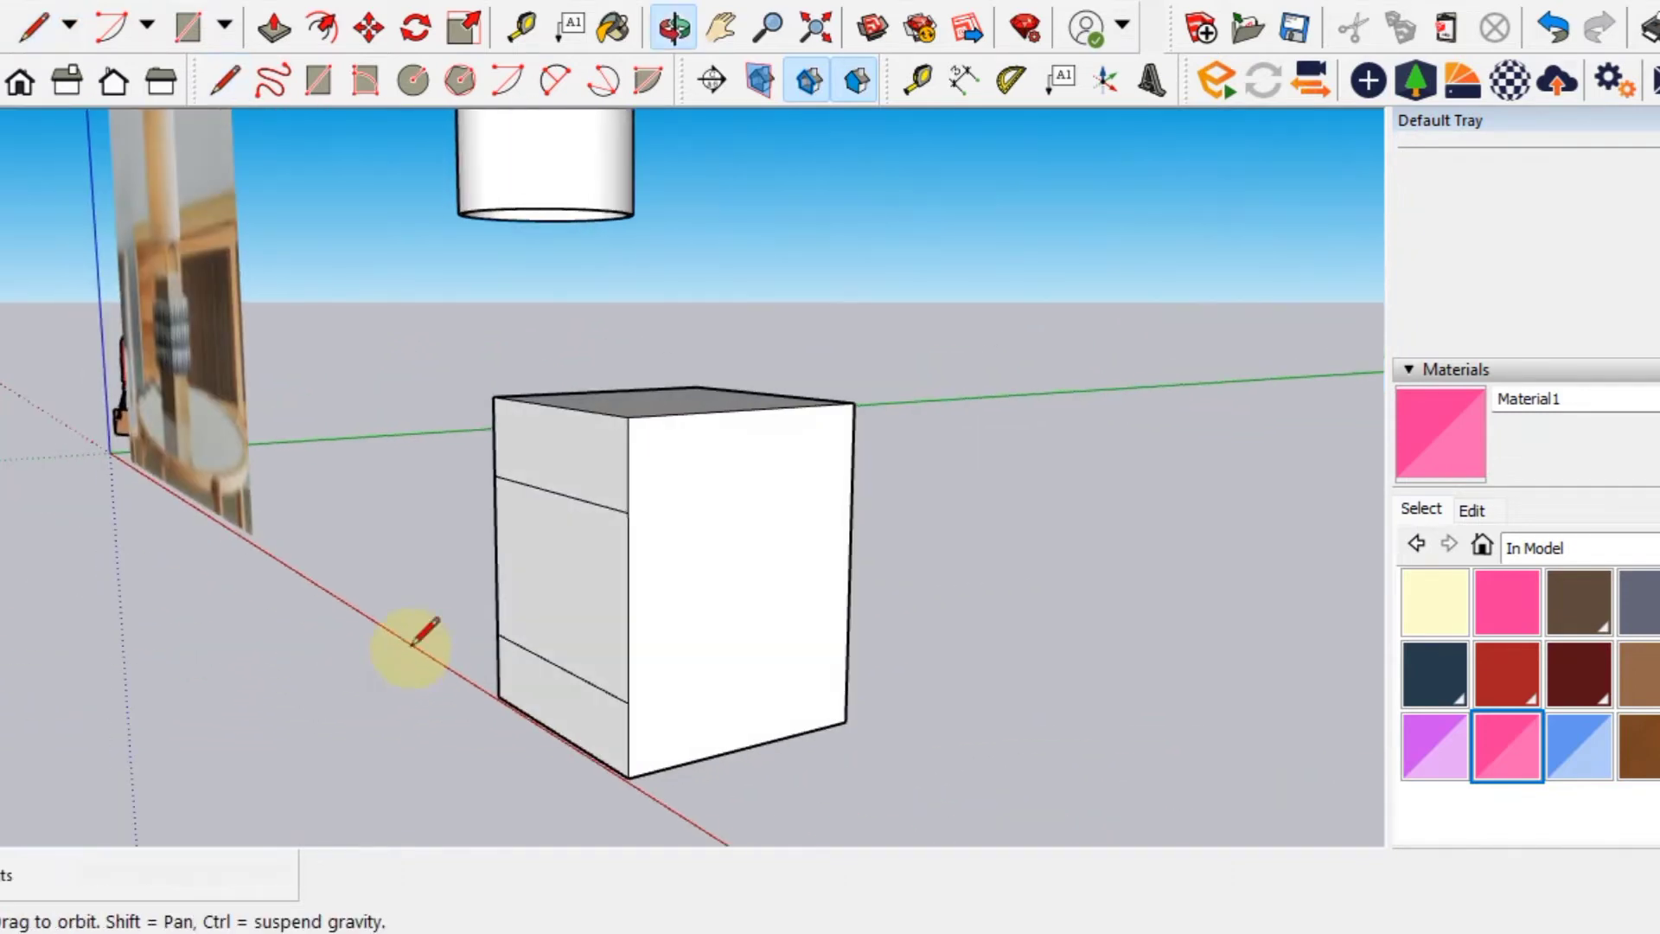
left_click(628, 512)
left_click(850, 489)
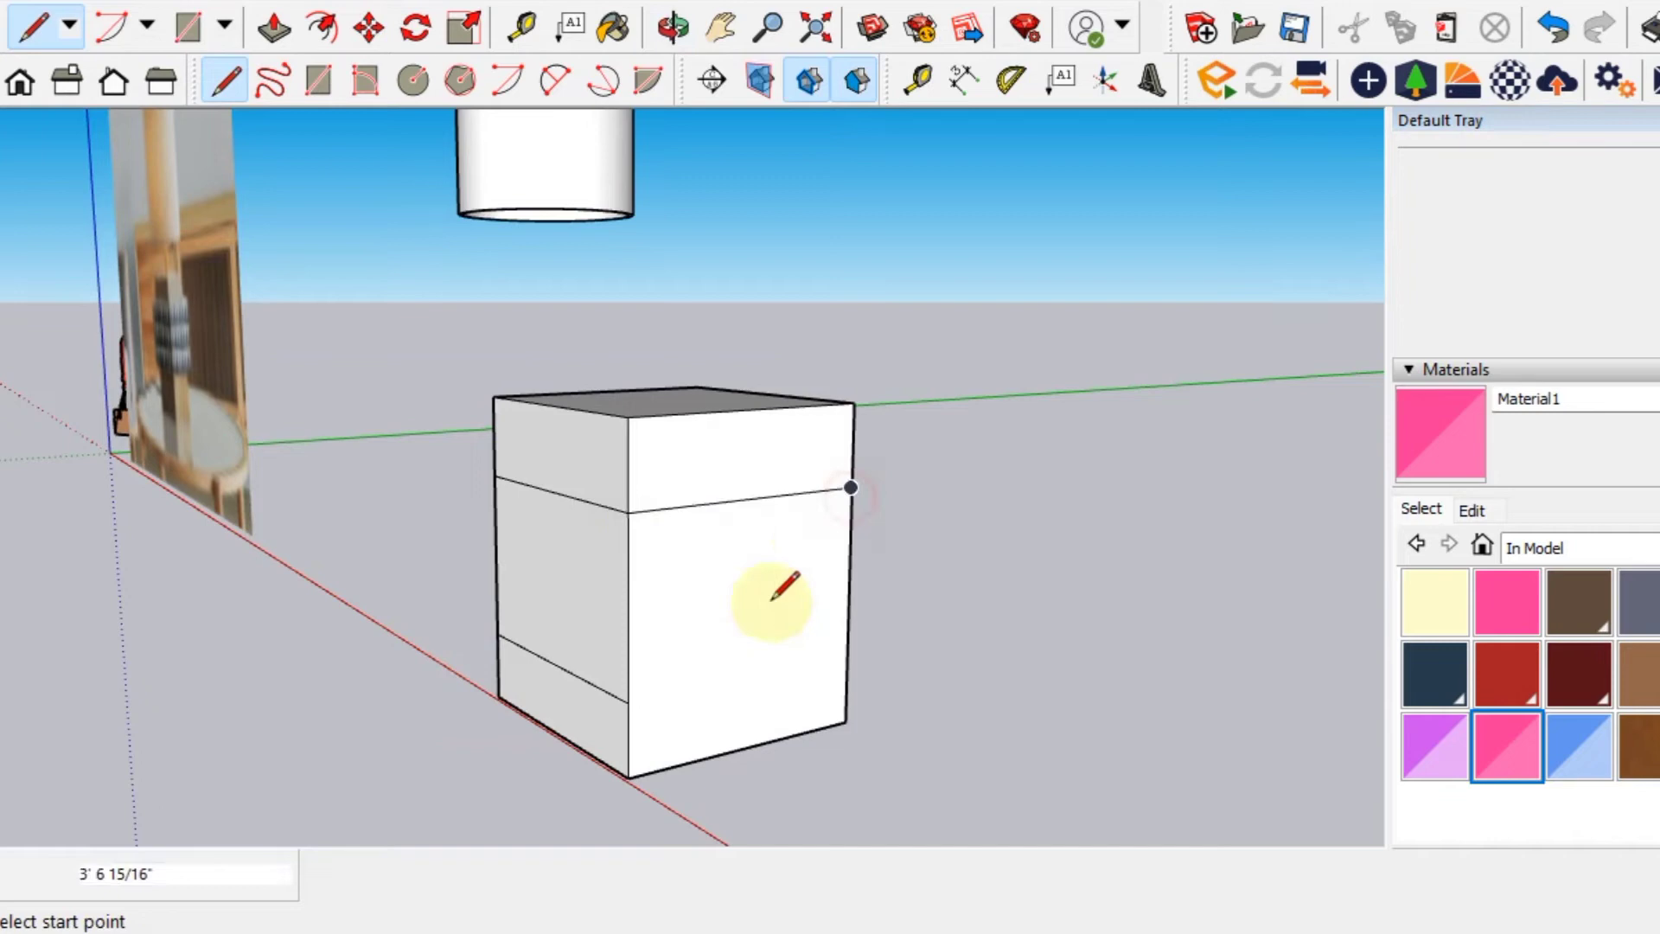
left_click(628, 702)
mouse_move(897, 580)
middle_mouse_down()
mouse_move(323, 633)
mouse_move(533, 531)
middle_mouse_up()
left_click(533, 530)
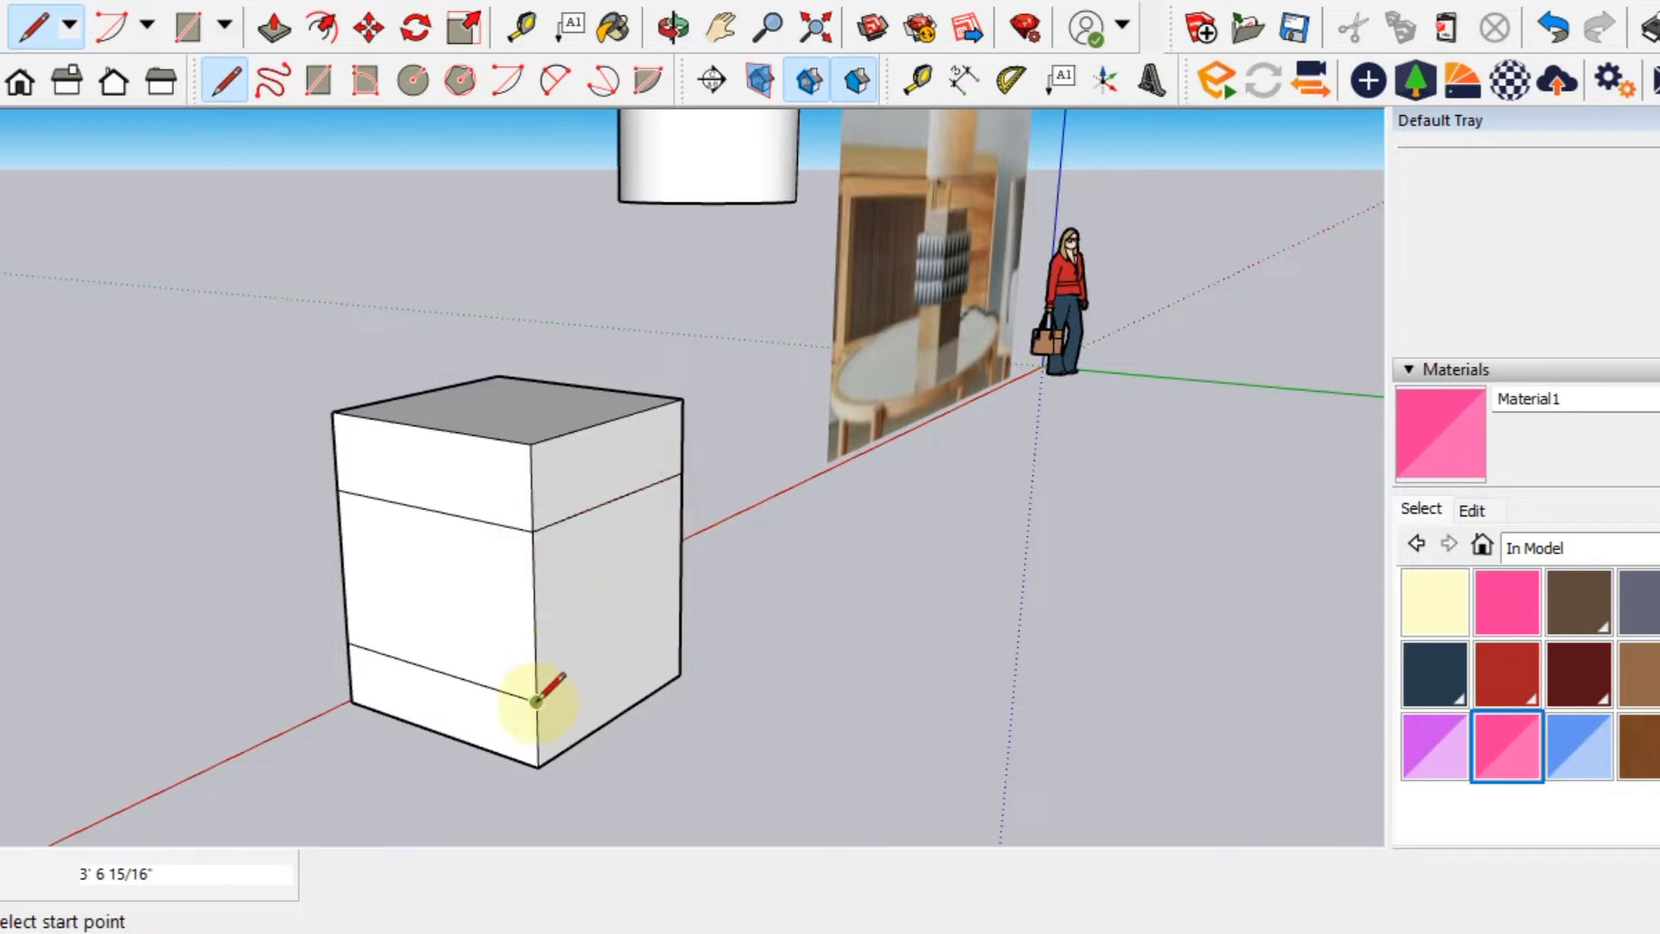
mouse_move(736, 585)
middle_mouse_down()
mouse_move(216, 671)
mouse_move(590, 503)
middle_mouse_up()
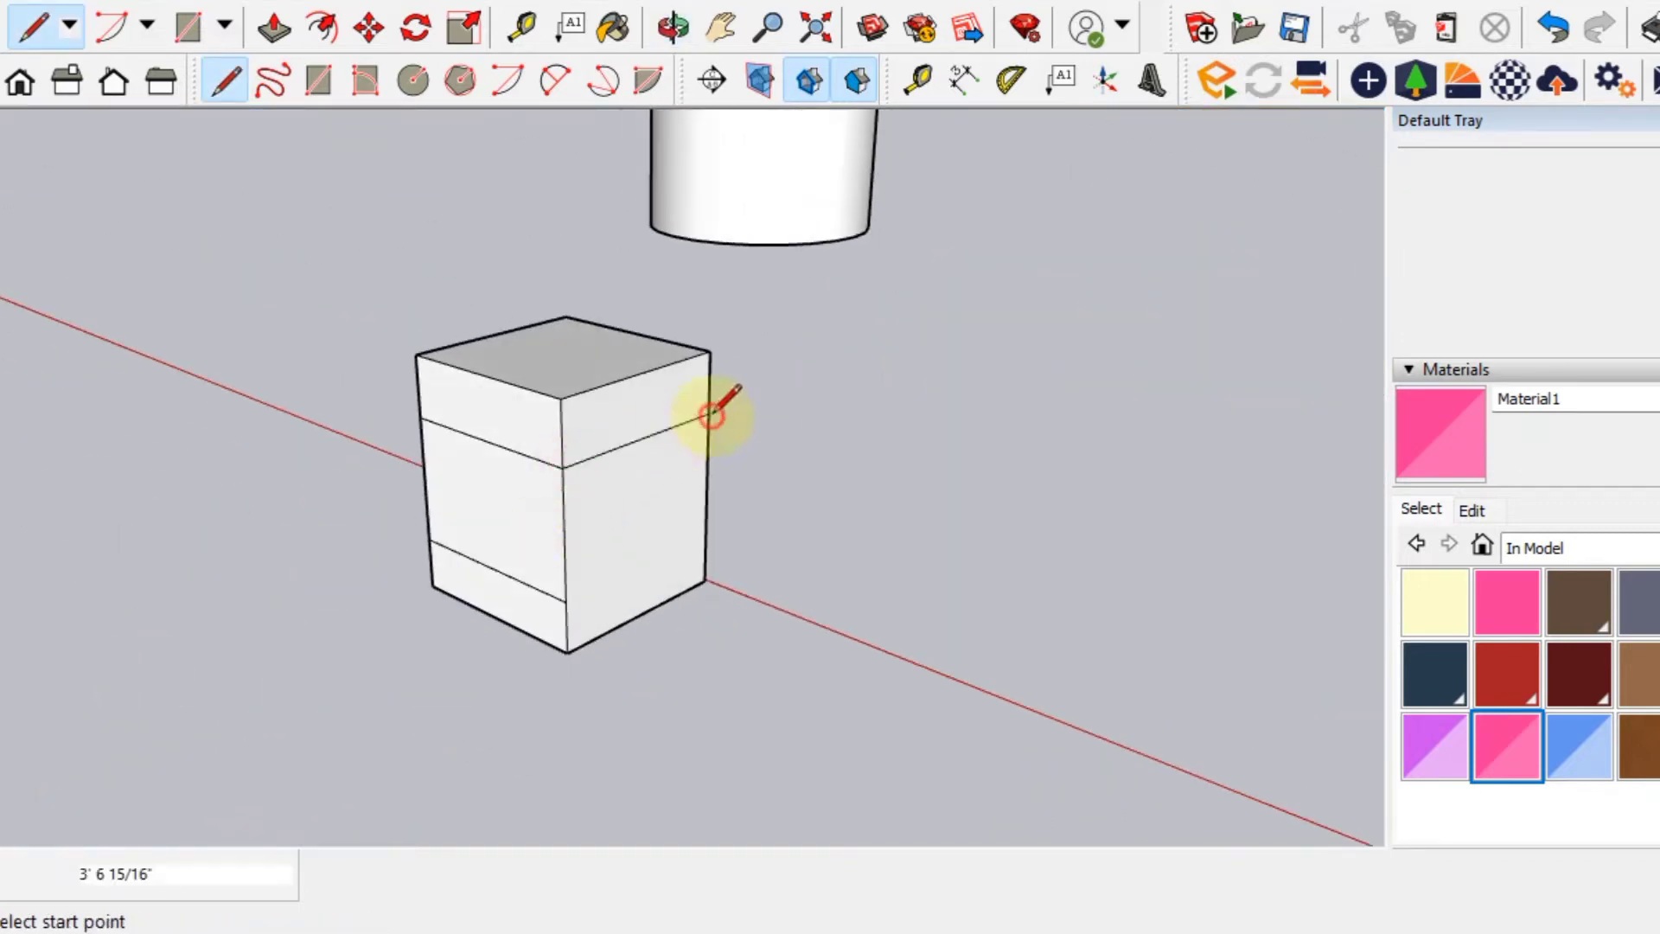
left_click(580, 593)
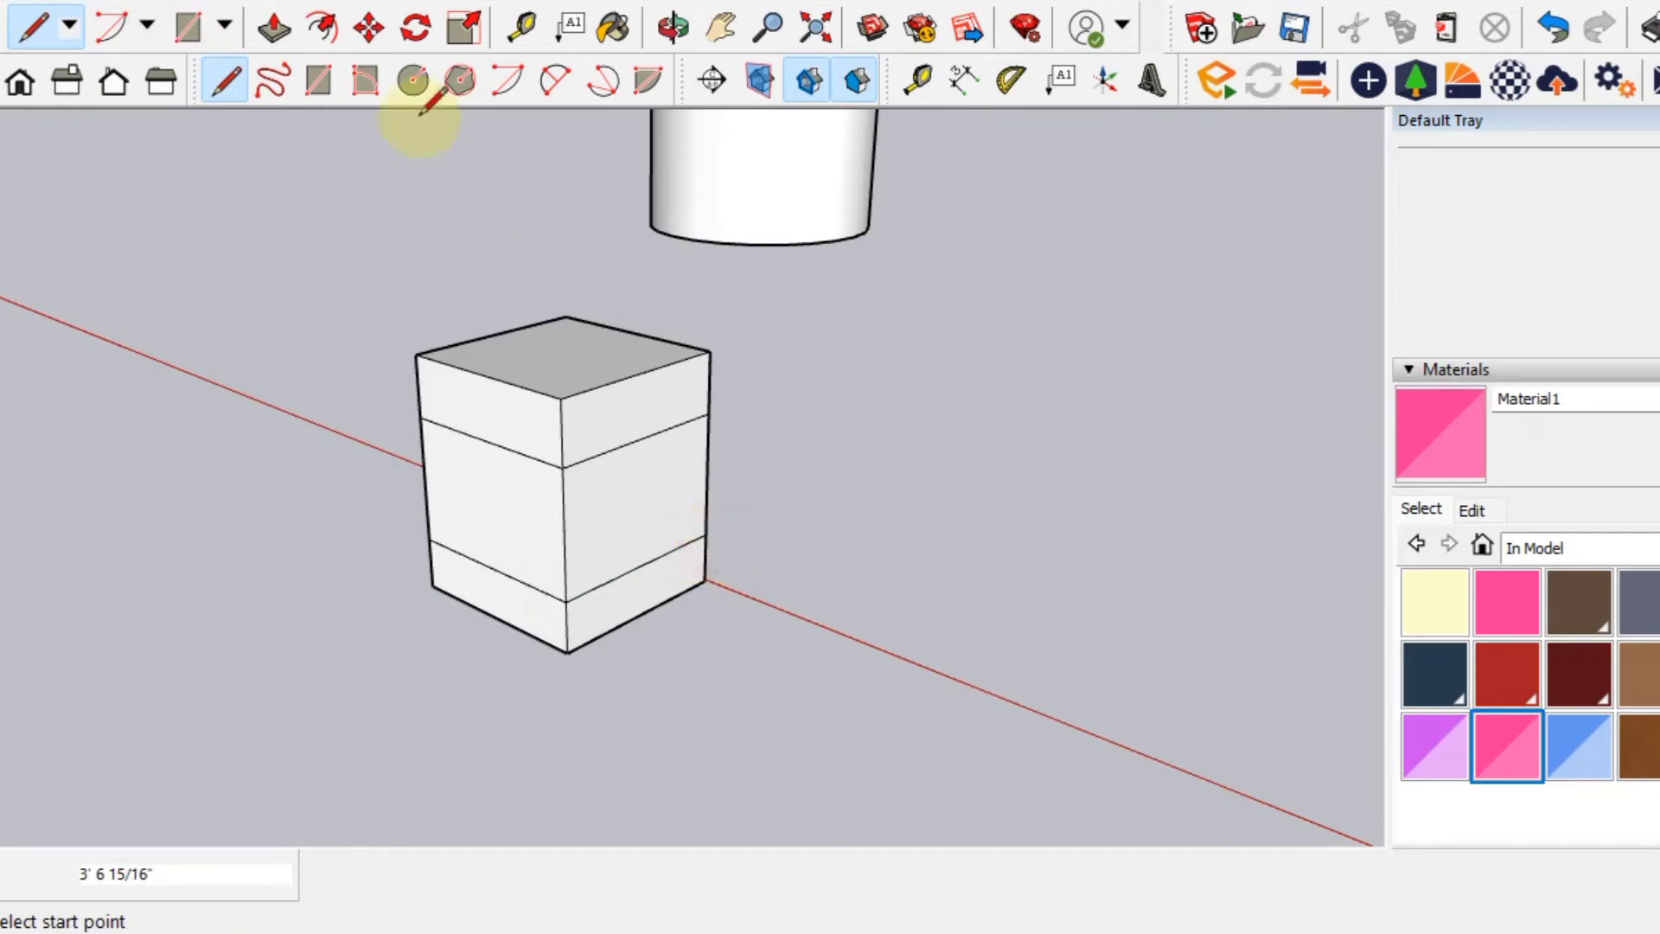
Push/Pull the middle band of two box faces outward into a protruding step.
left_click(275, 28)
left_click_drag(462, 465, 452, 483)
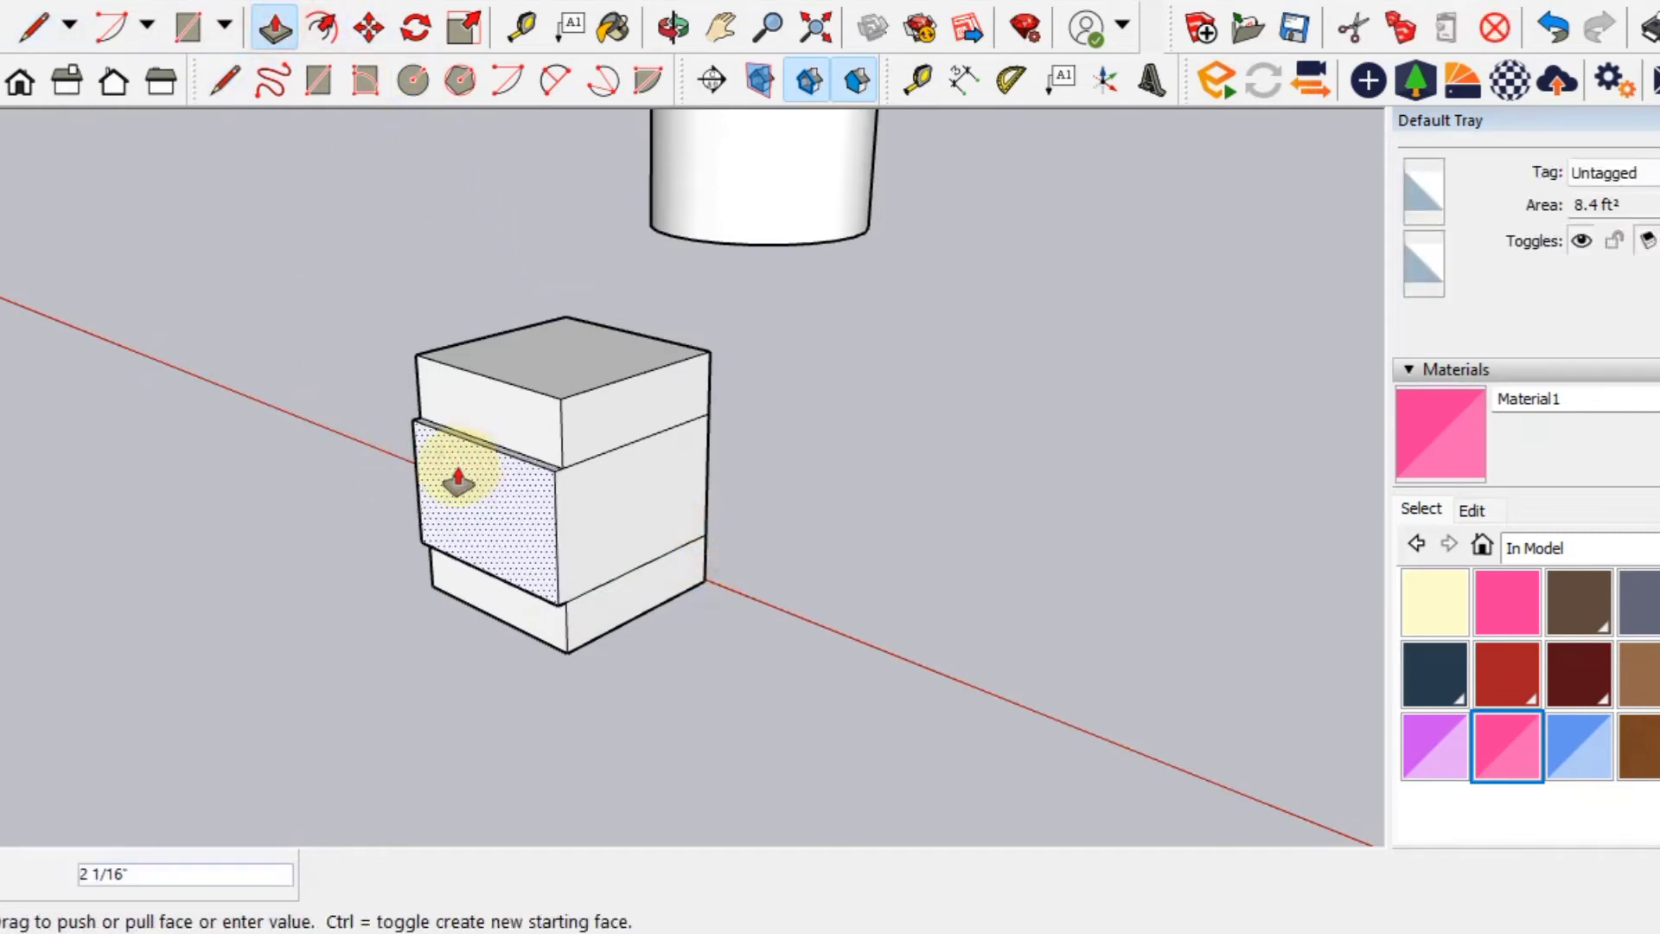
mouse_move(451, 483)
middle_mouse_down()
mouse_move(319, 508)
mouse_move(399, 566)
mouse_move(611, 519)
middle_mouse_up()
left_click_drag(567, 544, 493, 567)
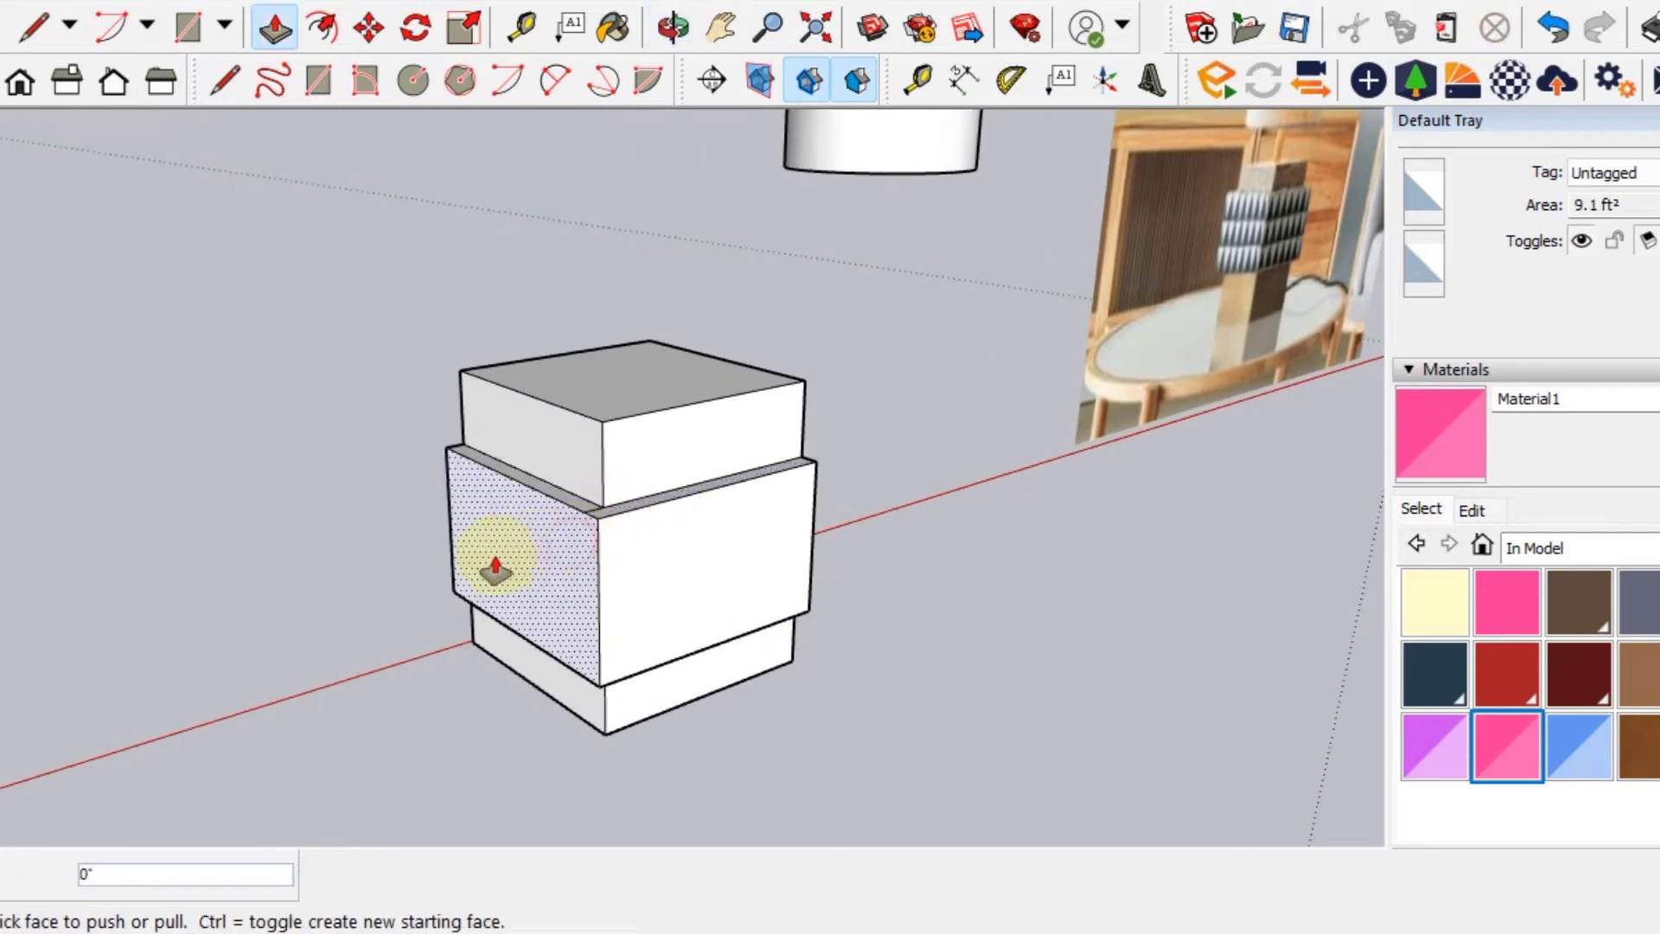
mouse_move(492, 567)
middle_mouse_down()
mouse_move(1073, 609)
mouse_move(758, 548)
mouse_move(623, 563)
middle_mouse_up()
scroll(671, 507, "down", 2)
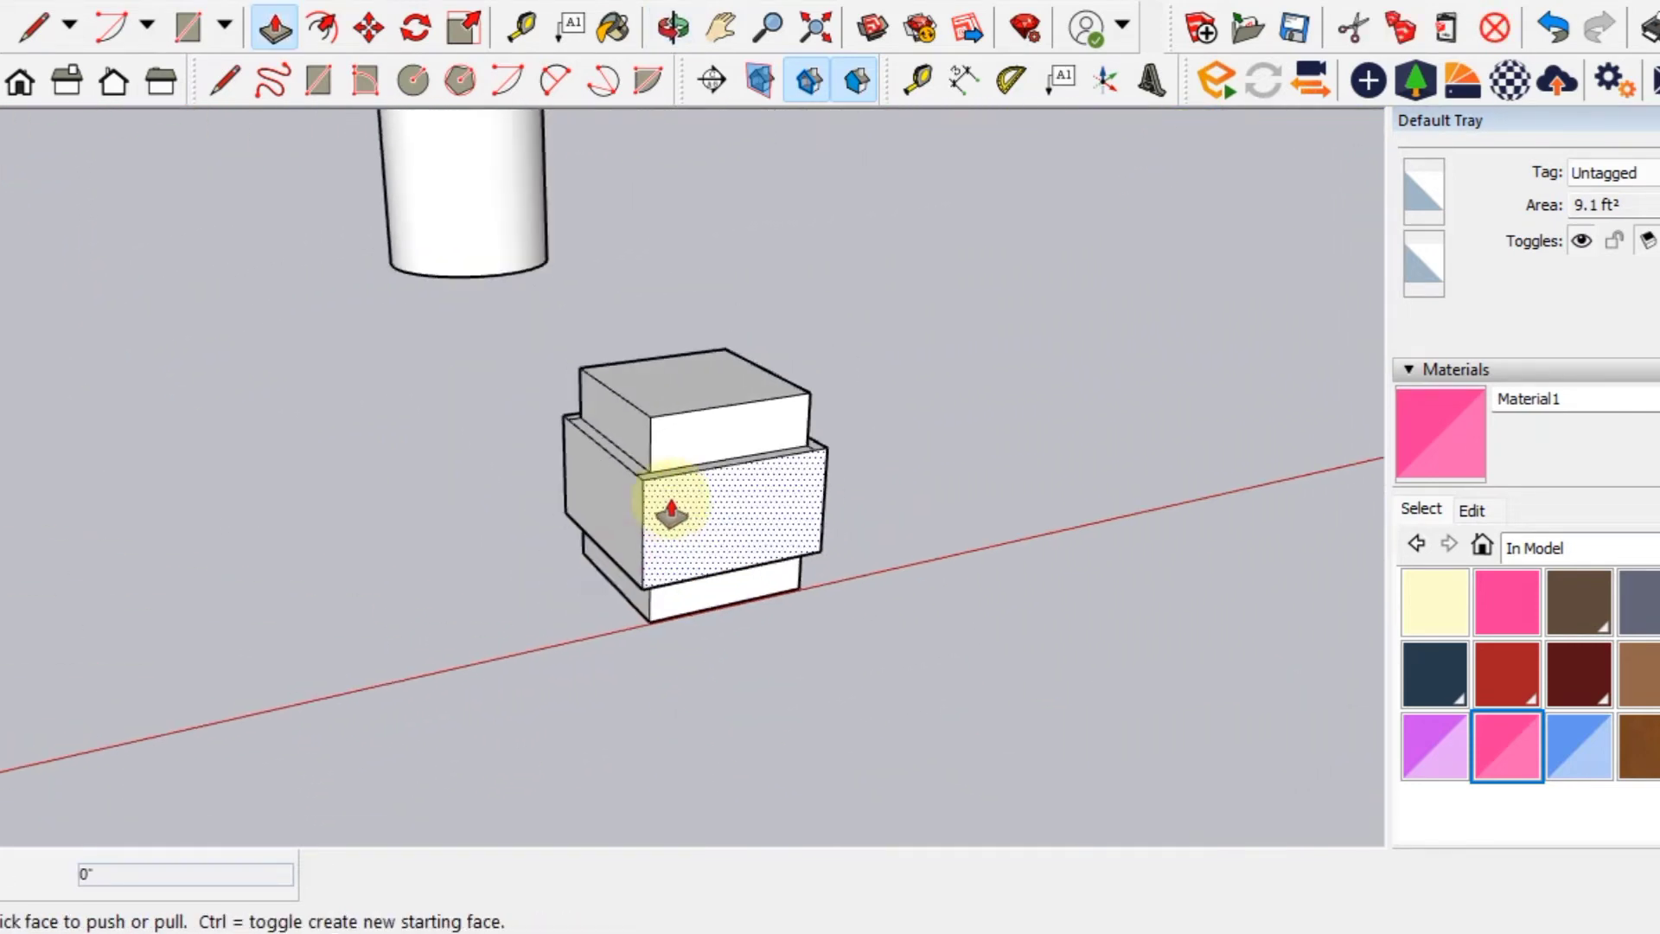
scroll(685, 503, "down", 3)
mouse_move(685, 503)
middle_mouse_down()
mouse_move(653, 563)
mouse_move(567, 486)
mouse_move(623, 518)
mouse_move(667, 778)
mouse_move(631, 637)
mouse_move(752, 443)
mouse_move(715, 463)
mouse_move(726, 563)
middle_mouse_up()
key("space")
Return to a straight-on standard view squared onto the box.
scroll(699, 489, "up", 2)
scroll(691, 475, "up", 2)
scroll(647, 475, "up", 2)
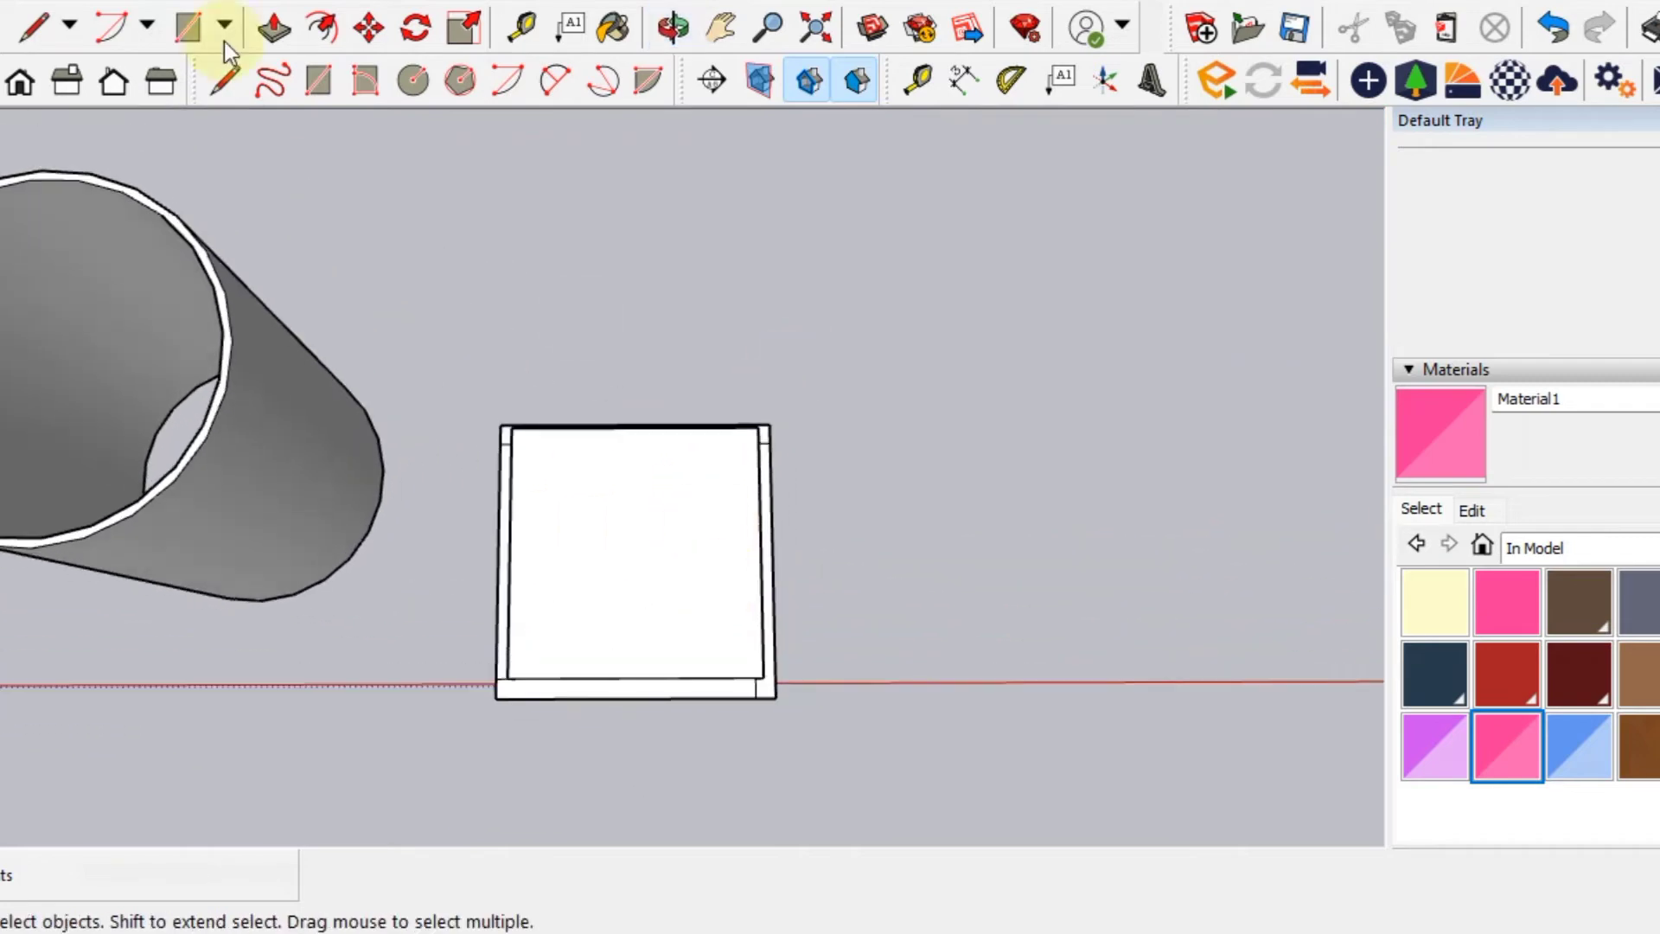
left_click(12, 87)
scroll(771, 402, "down", 3)
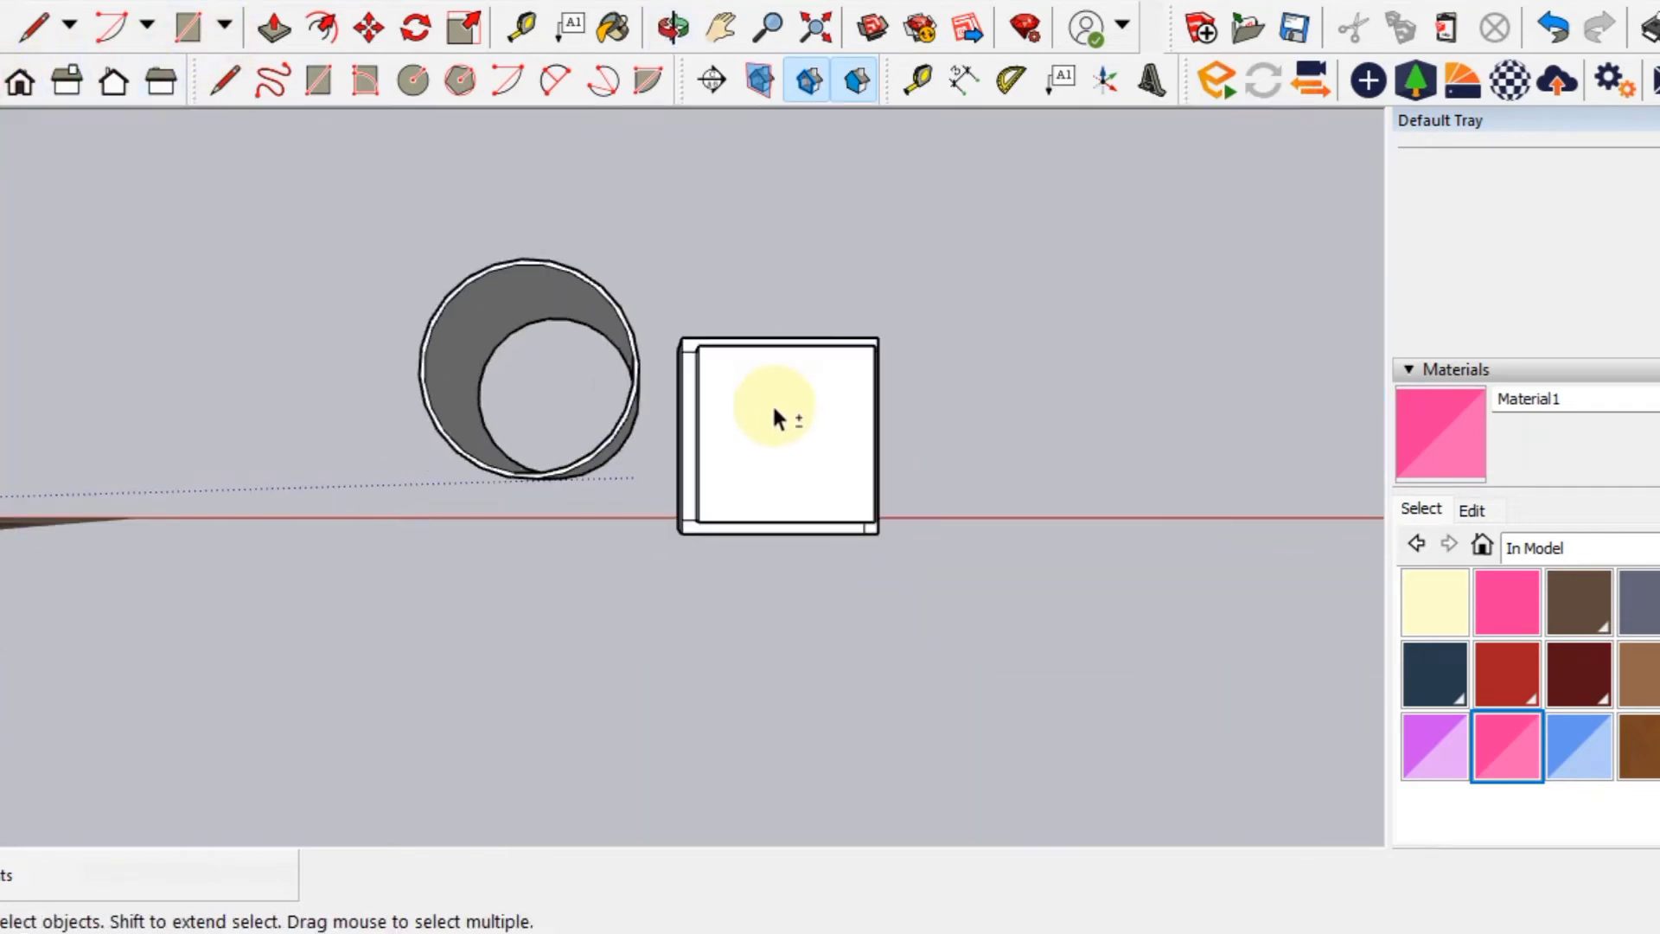
scroll(790, 427, "up", 4)
middle_click_drag(790, 427, 675, 470)
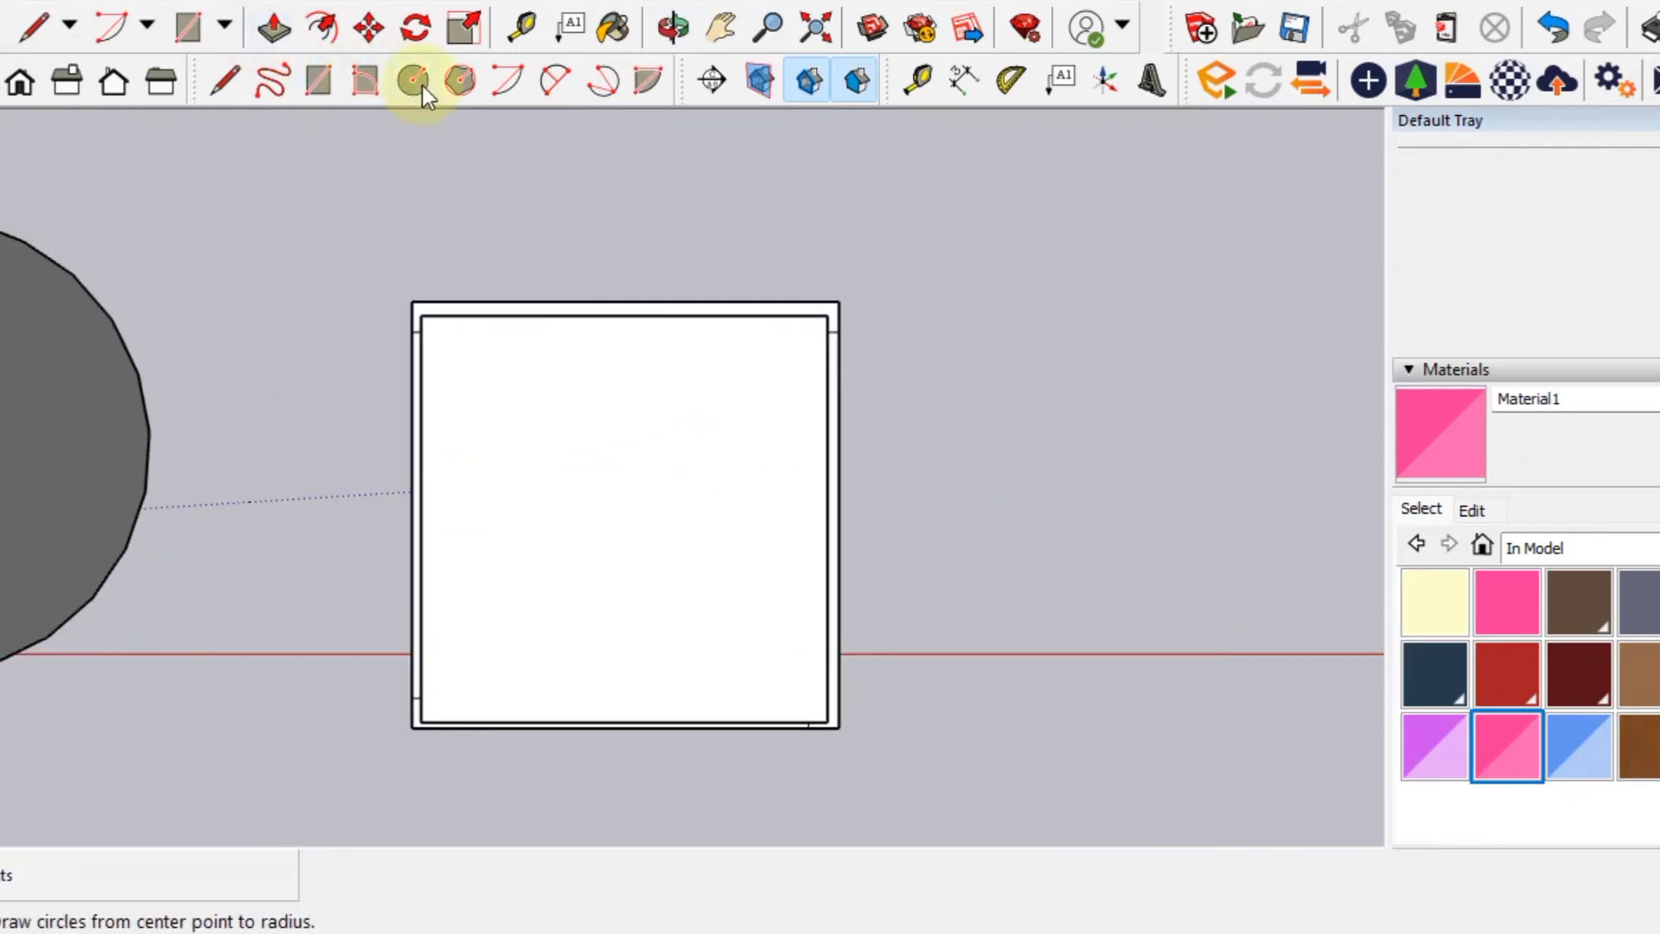
Draw a small circle at the centre of the base's top and extrude it up into a thin stem.
left_click(413, 80)
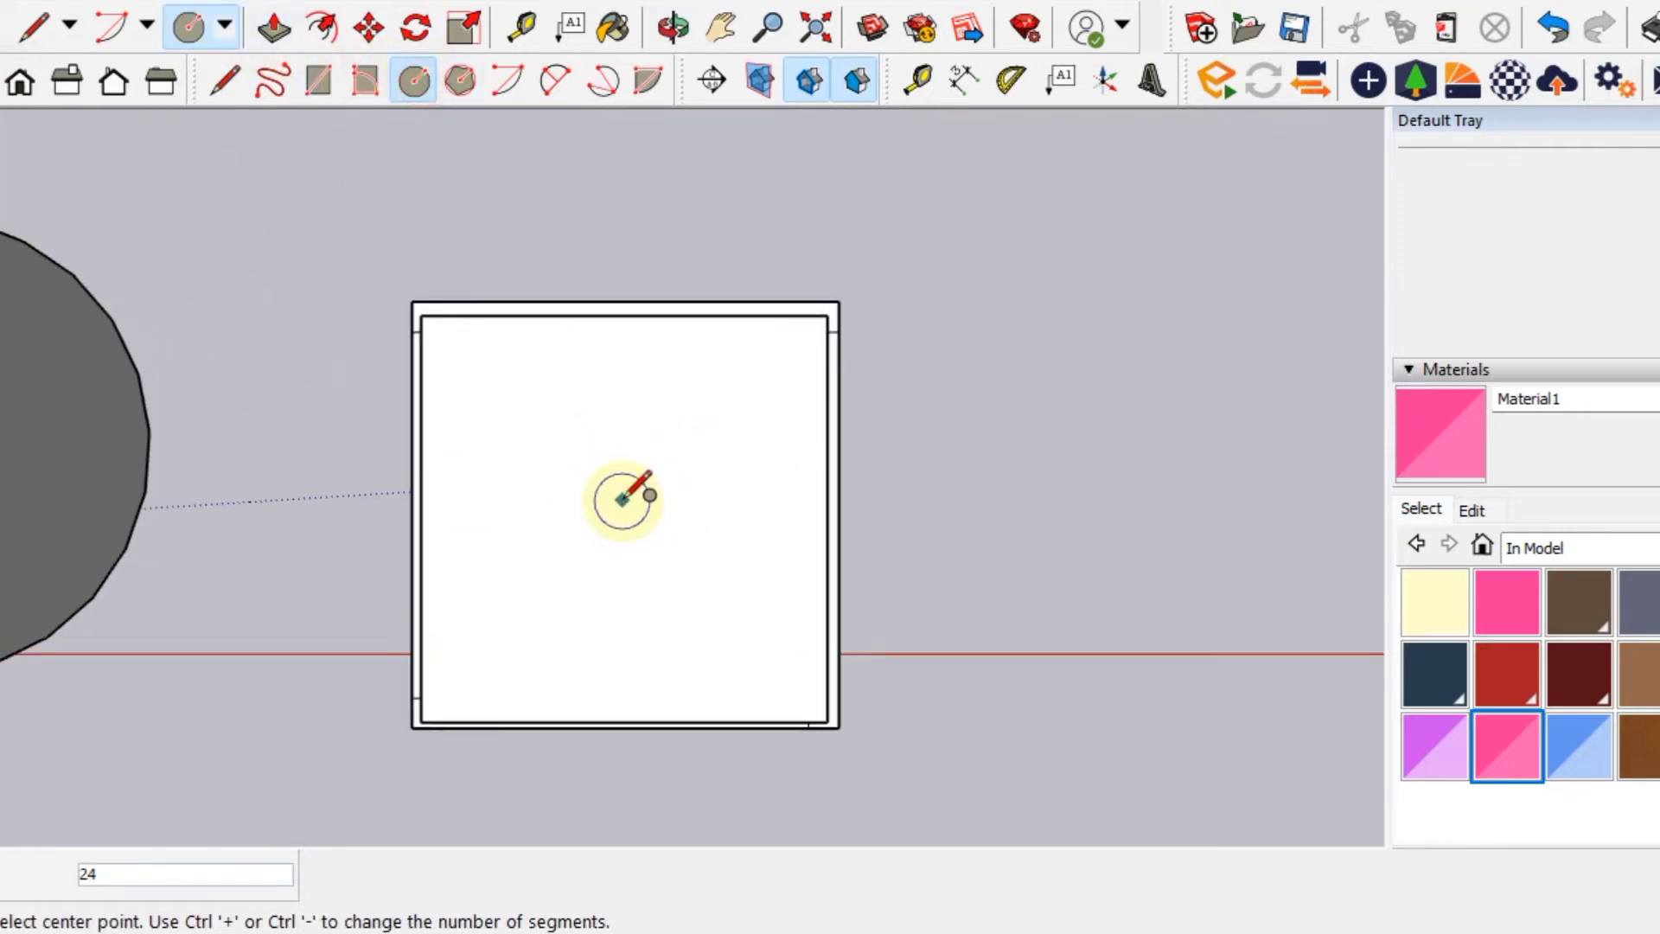
left_click(623, 500)
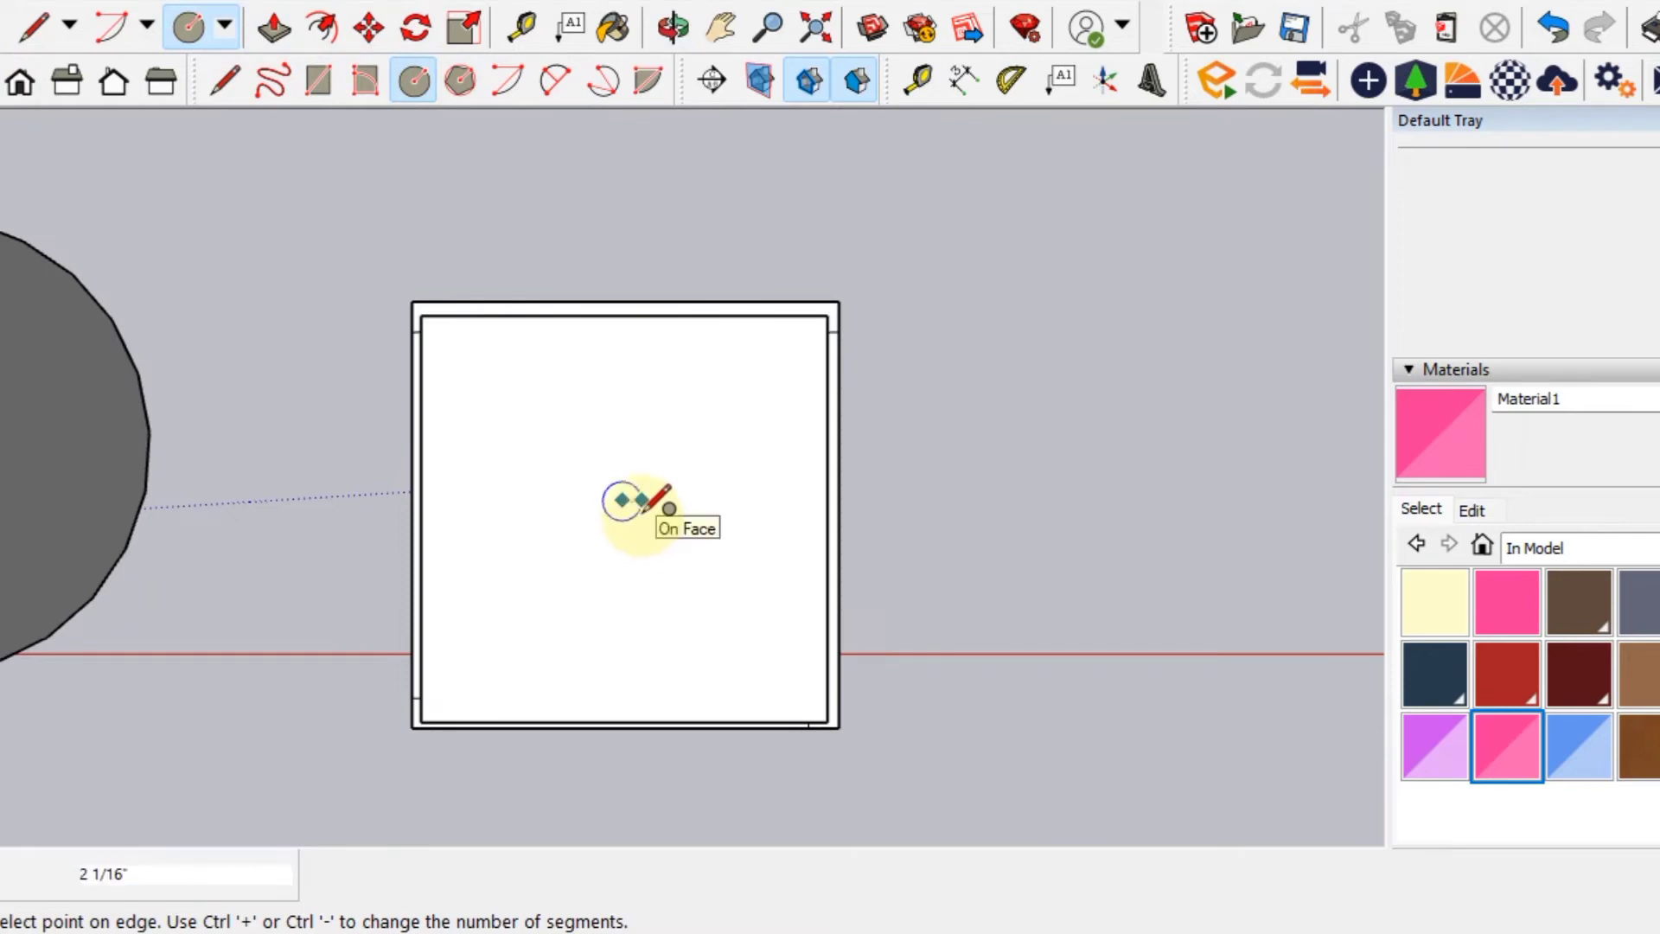
left_click(644, 500)
left_click(274, 27)
mouse_move(879, 582)
middle_mouse_down()
mouse_move(854, 184)
mouse_move(844, 438)
middle_mouse_up()
left_click(621, 437)
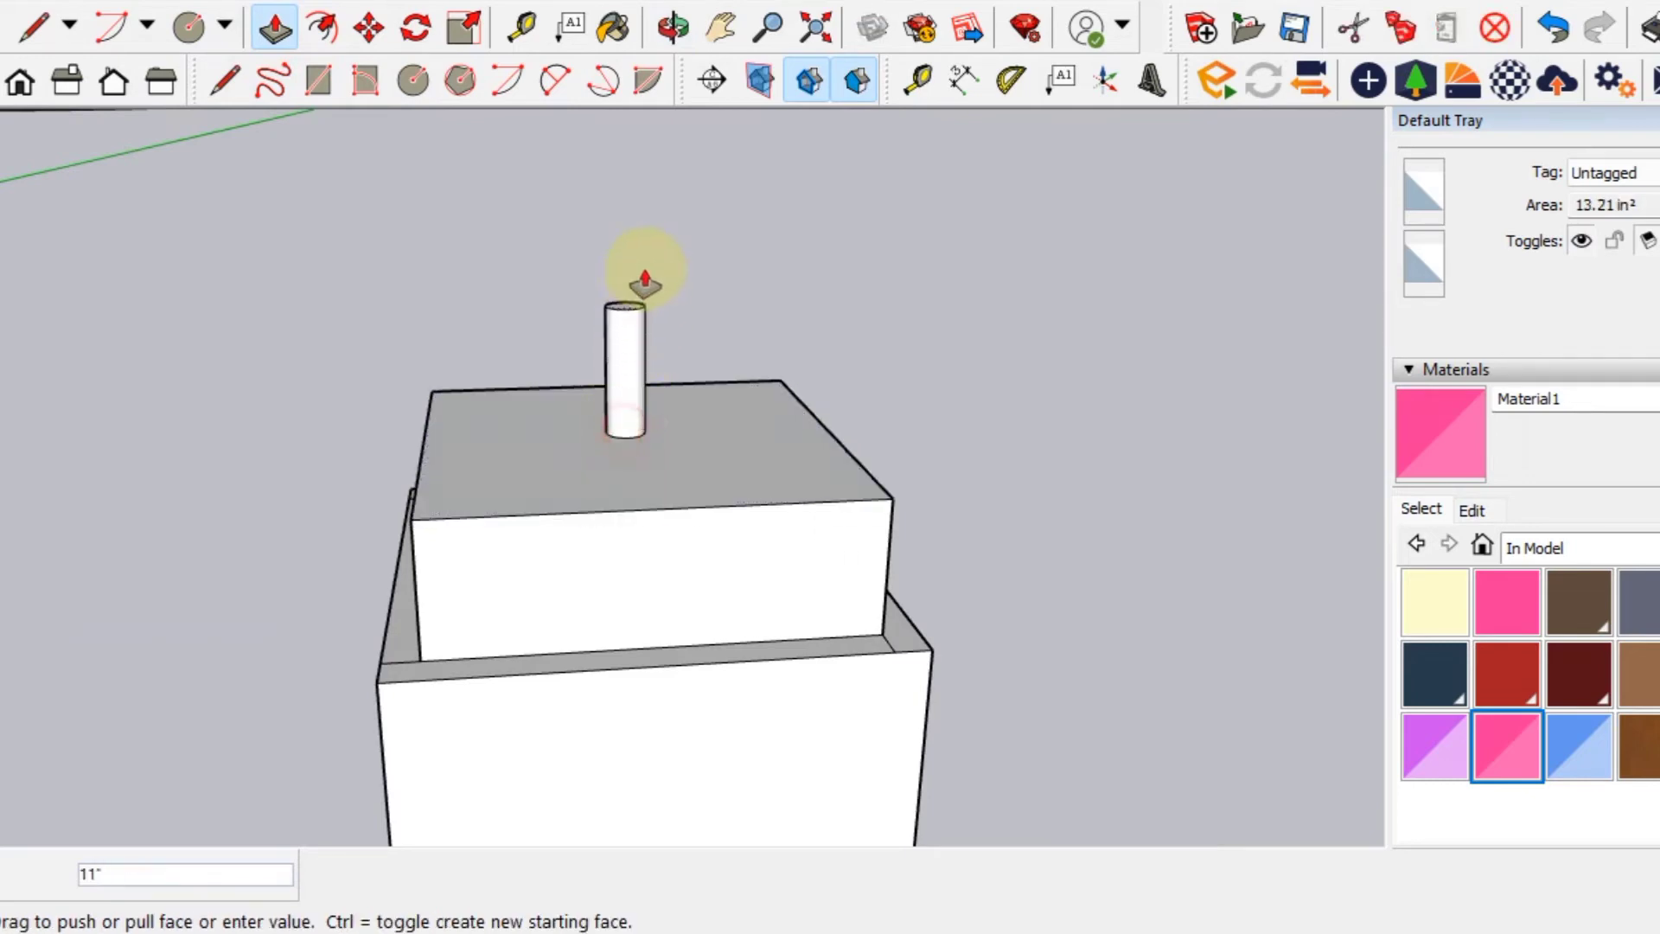
scroll(644, 212, "down", 2)
left_click(641, 231)
scroll(666, 277, "down", 3)
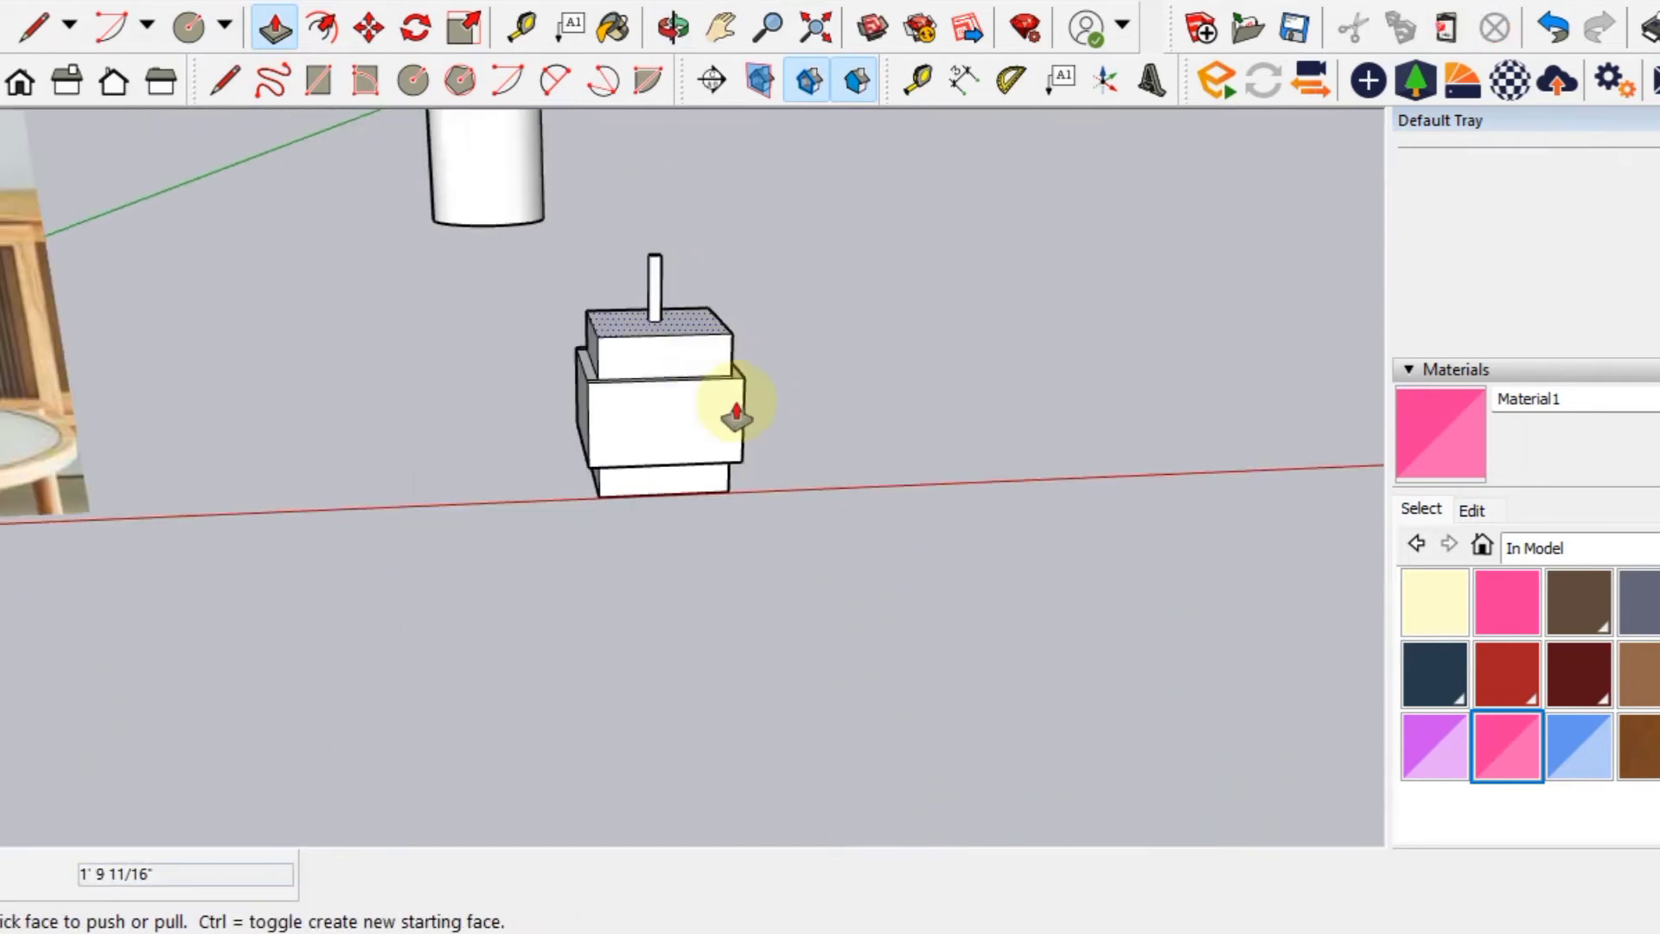
mouse_move(729, 415)
middle_mouse_down()
mouse_move(623, 326)
mouse_move(714, 328)
mouse_move(649, 464)
middle_mouse_up()
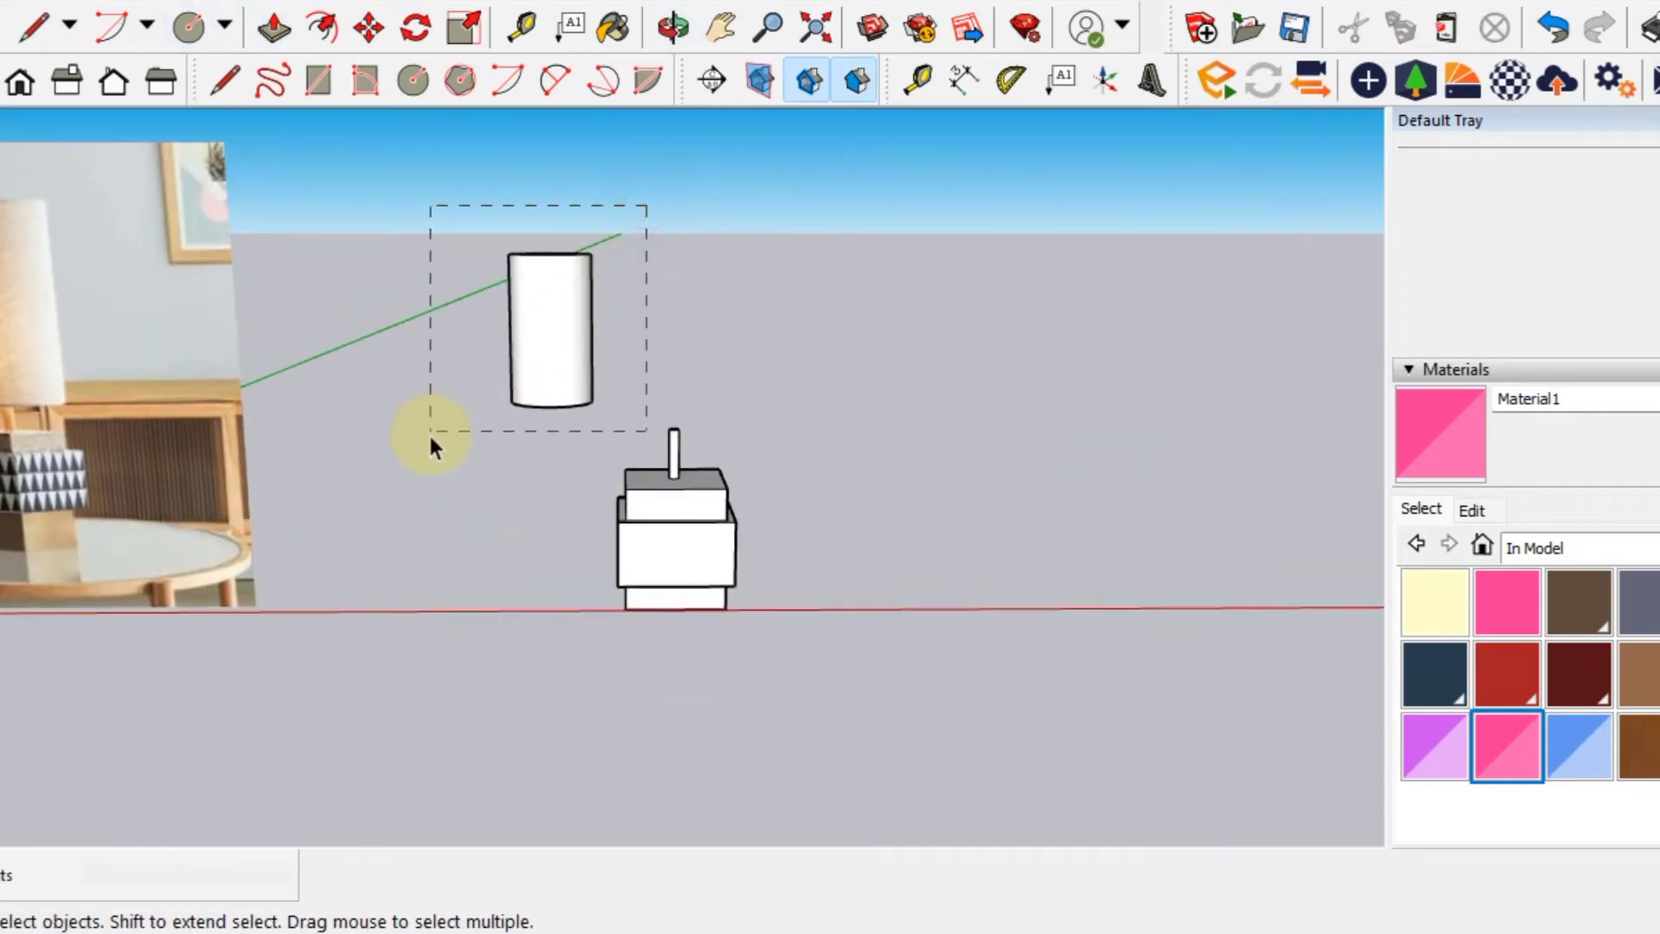
Select the shade cylinder and move it down above the base, near the stem.
left_click_drag(430, 433, 430, 433)
mouse_move(533, 329)
middle_mouse_down()
mouse_move(545, 585)
mouse_move(519, 554)
middle_mouse_up()
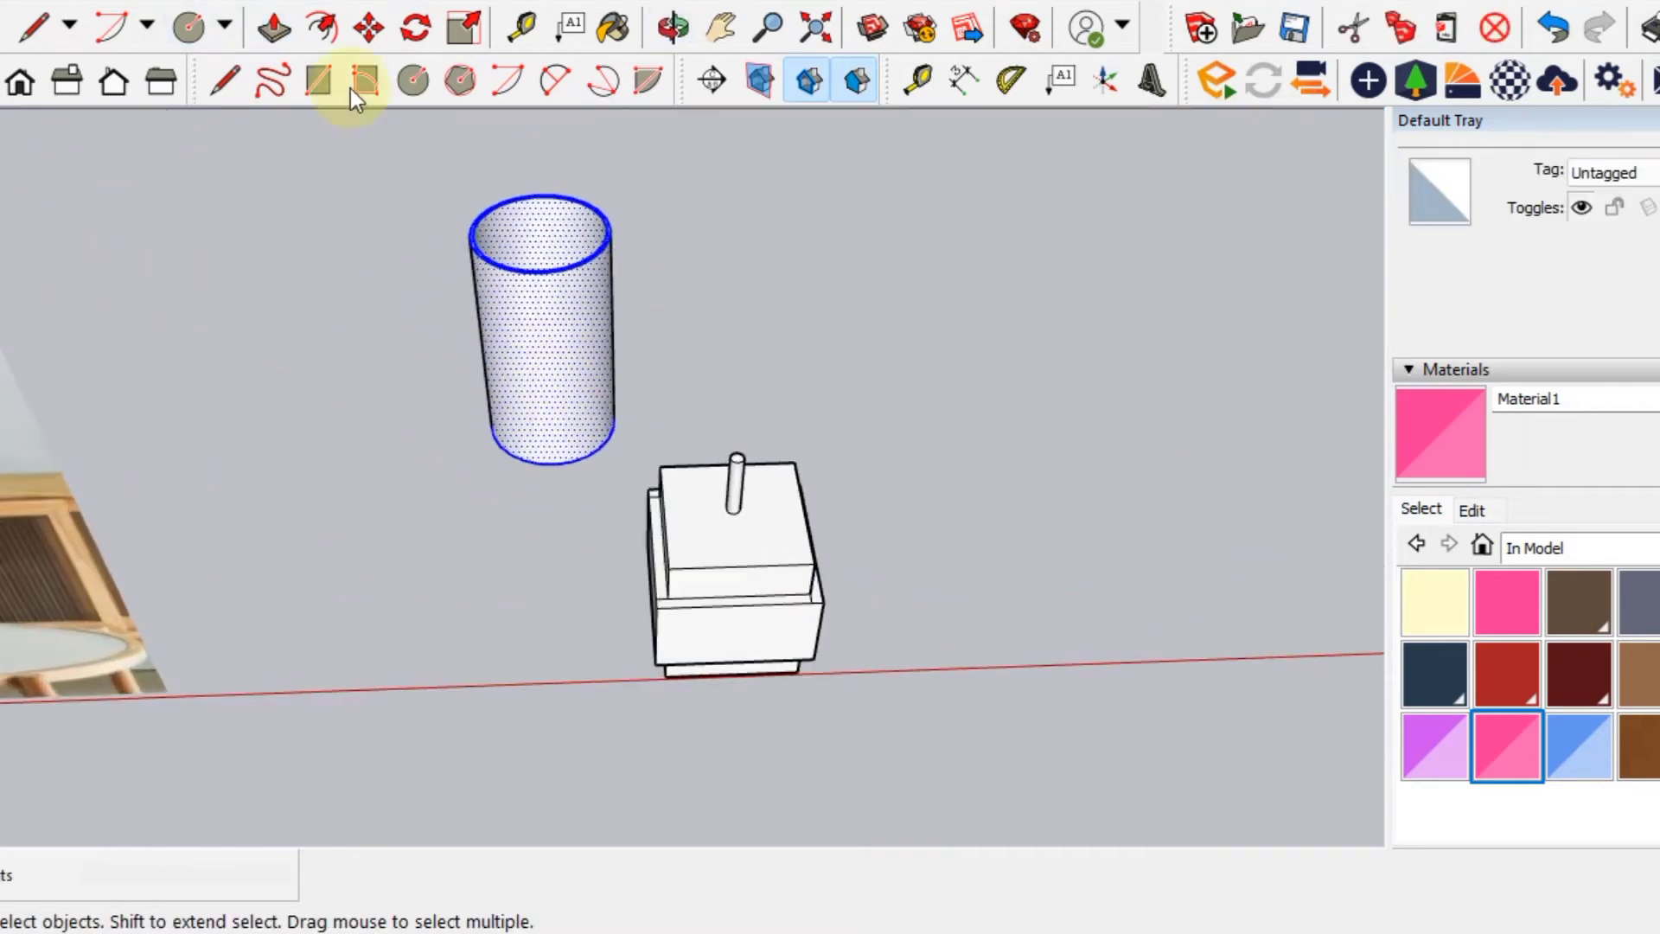
left_click(370, 39)
mouse_move(704, 527)
middle_mouse_down()
mouse_move(660, 307)
mouse_move(601, 445)
middle_mouse_up()
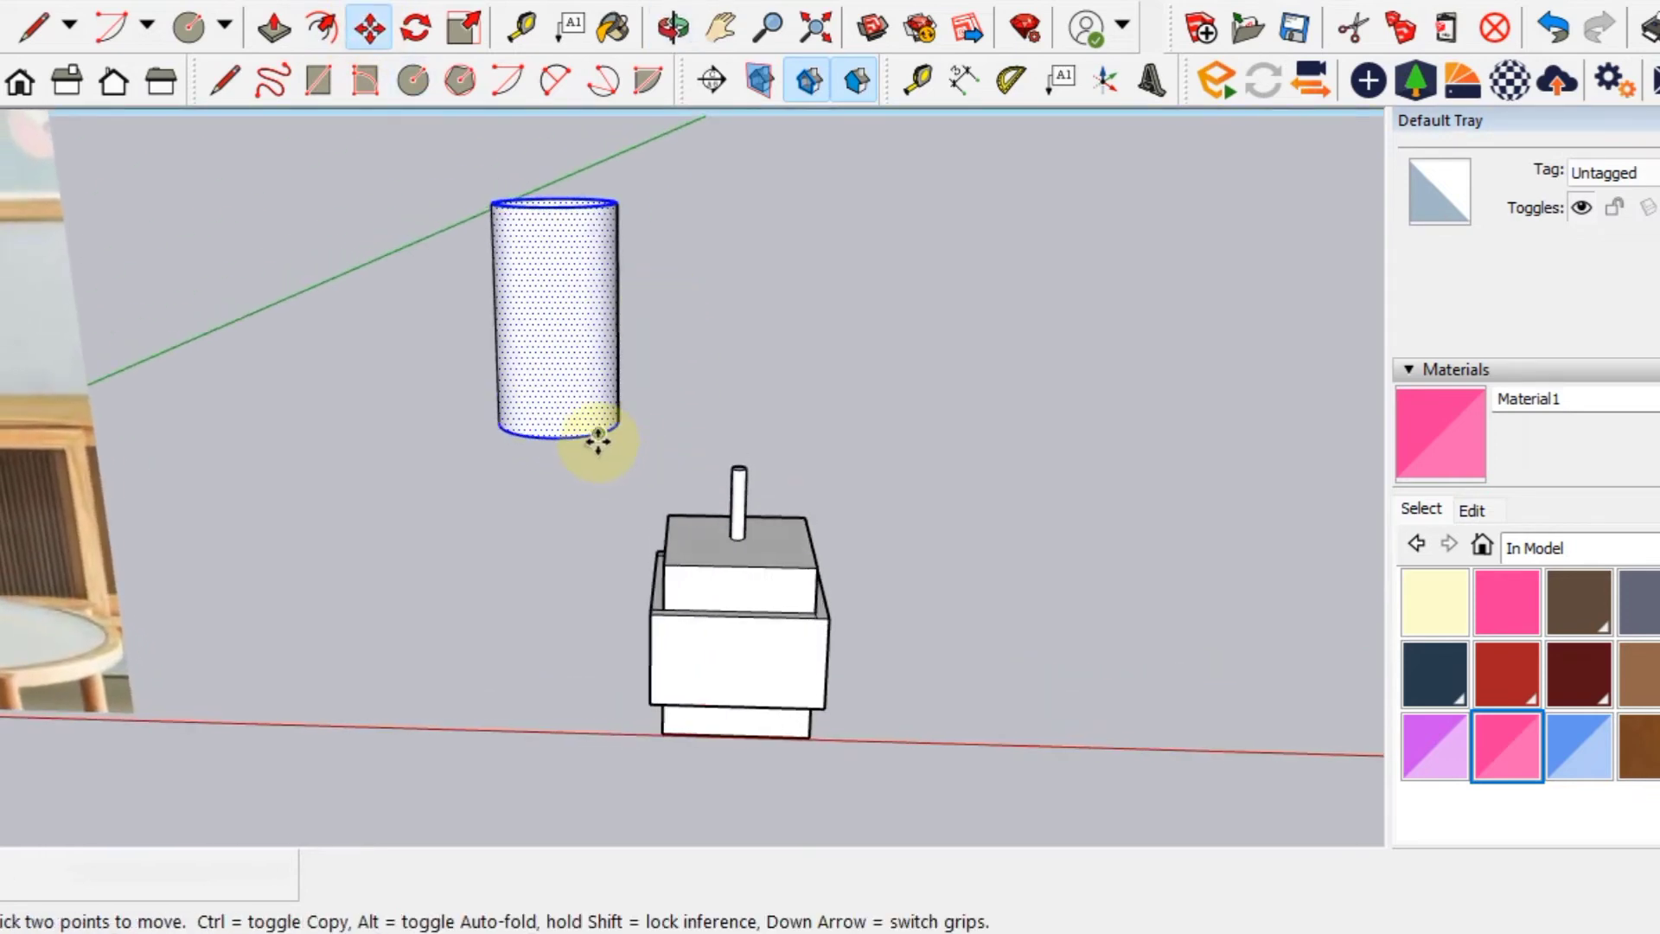
left_click(598, 441)
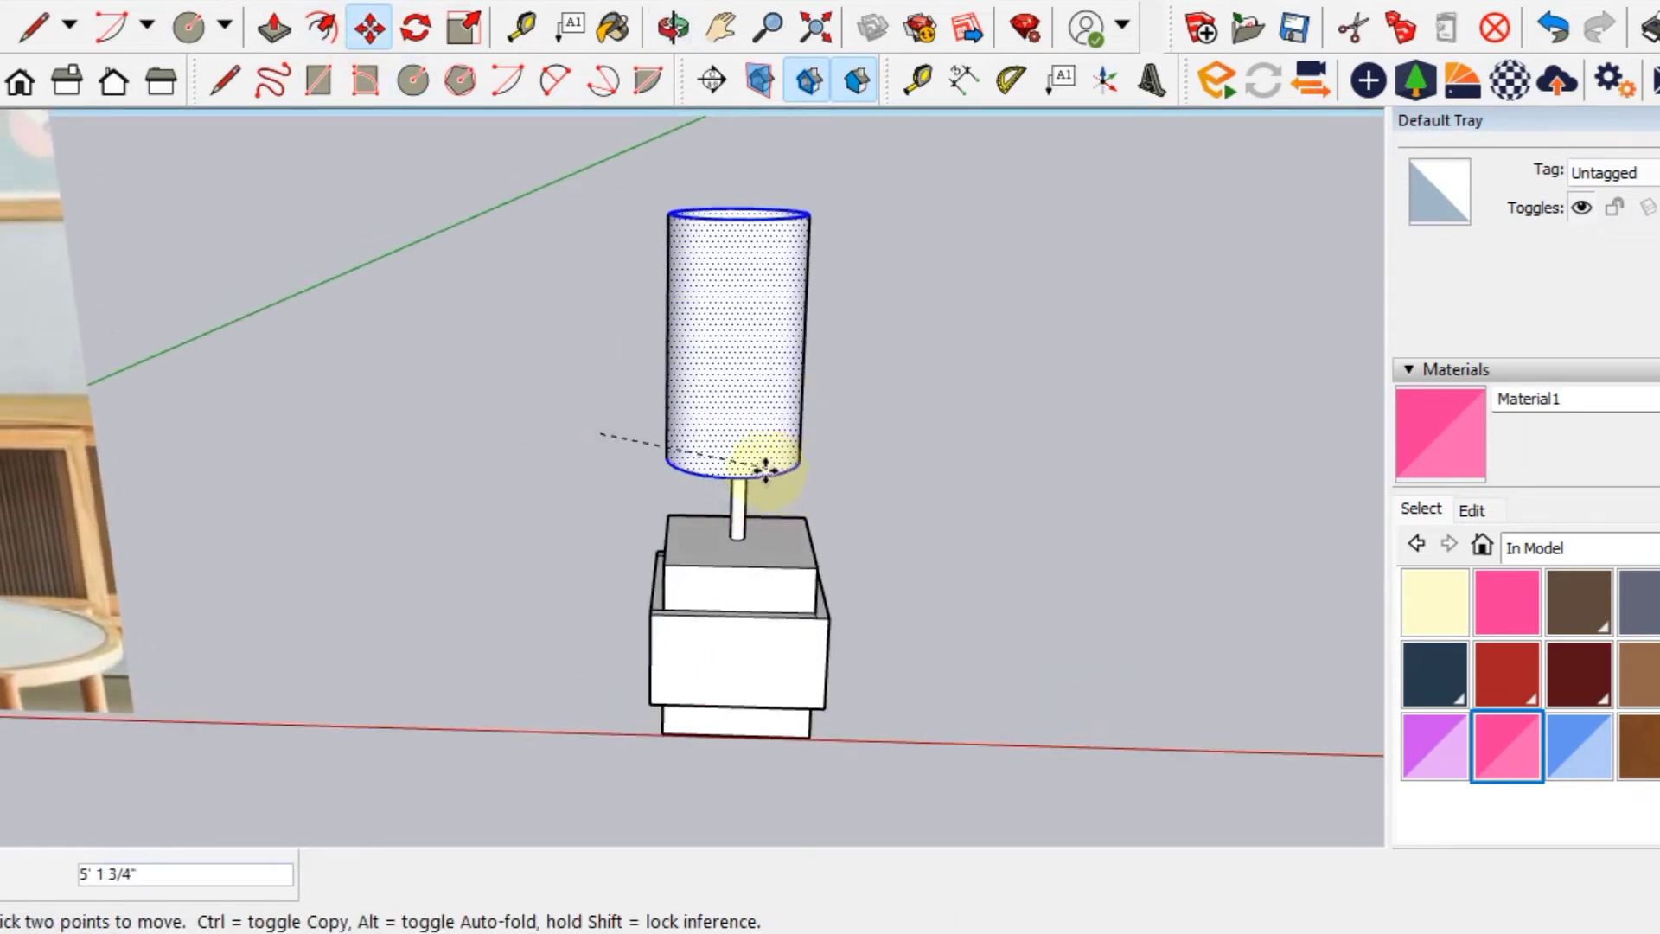
left_click(738, 469)
mouse_move(737, 469)
middle_mouse_down()
mouse_move(693, 556)
mouse_move(311, 595)
mouse_move(778, 511)
mouse_move(711, 822)
mouse_move(729, 652)
mouse_move(735, 707)
mouse_move(767, 682)
middle_mouse_up()
Centre the shade over the stem from the top view.
left_click(19, 83)
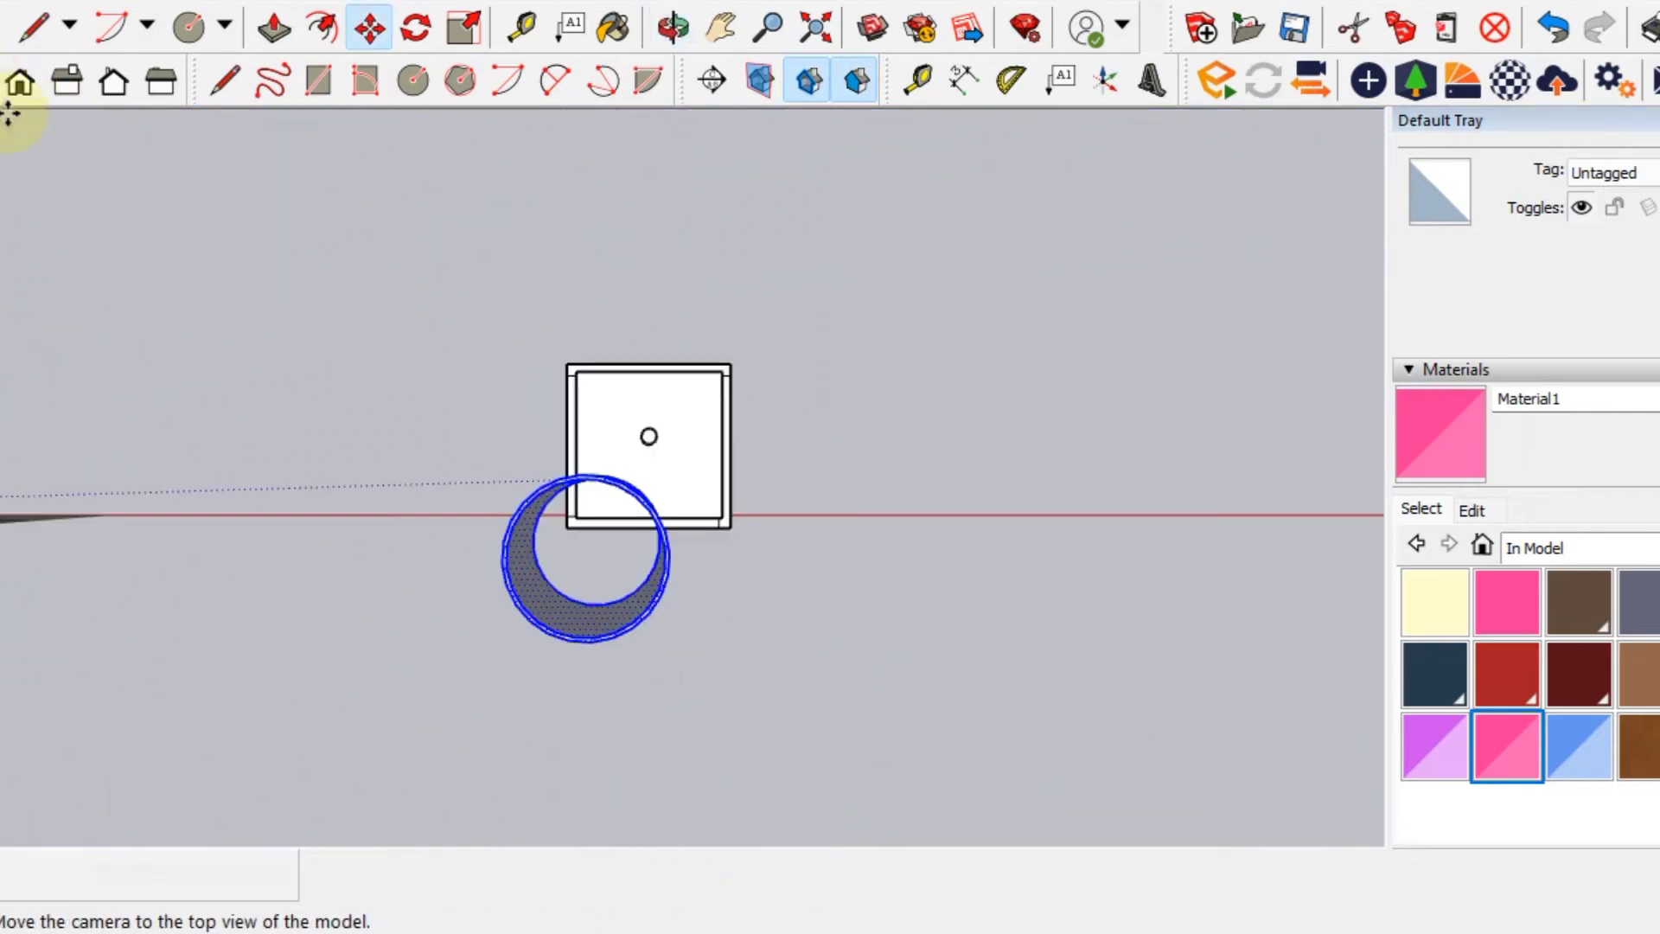
middle_click_drag(626, 442, 574, 596)
left_click(693, 567)
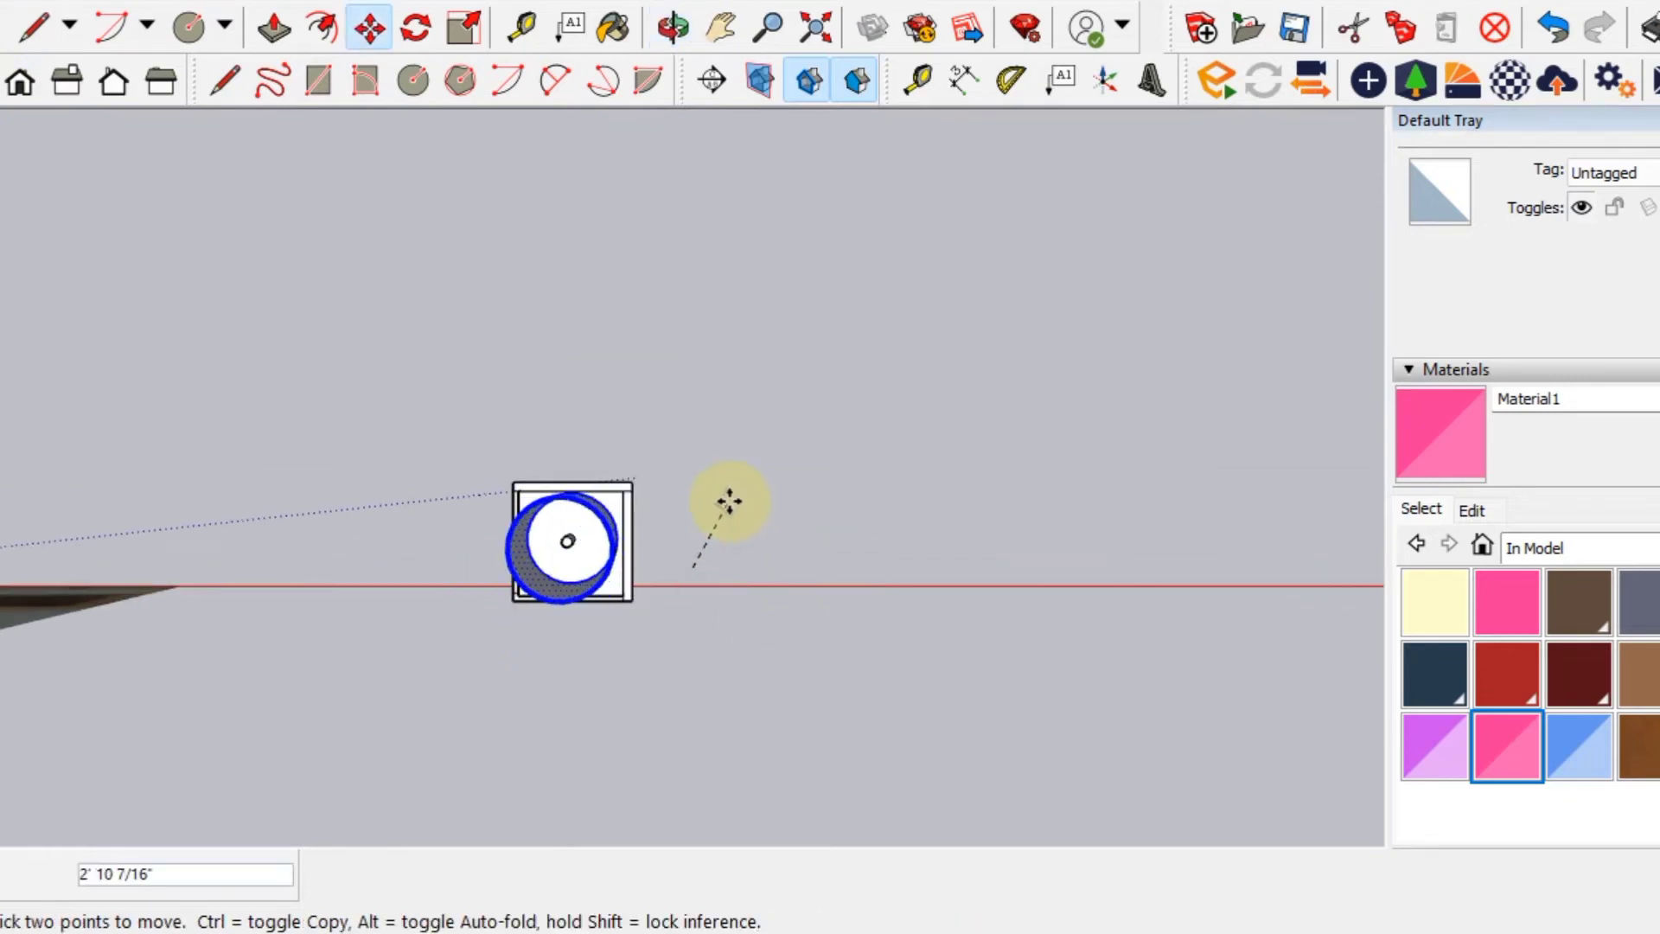
mouse_move(729, 505)
middle_mouse_down()
mouse_move(640, 548)
mouse_move(688, 251)
mouse_move(651, 273)
mouse_move(583, 386)
middle_mouse_up()
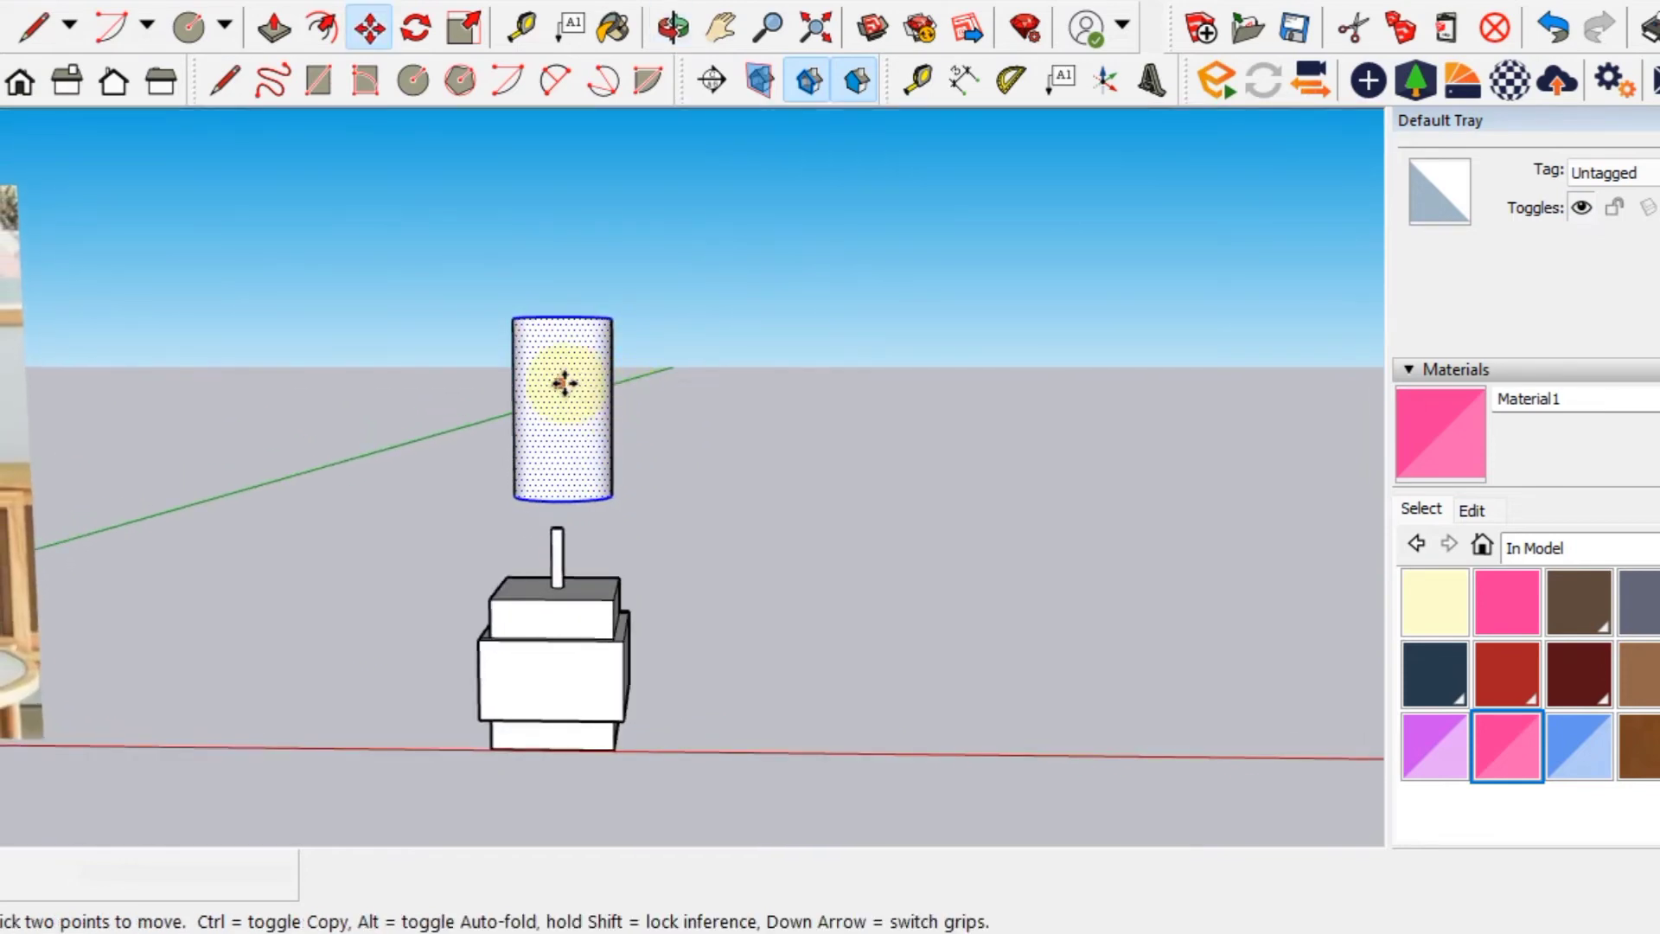
Lower the shade to rest on top of the stem and frame the lamp model.
left_click(564, 383)
mouse_move(559, 440)
middle_mouse_down()
mouse_move(792, 548)
mouse_move(419, 631)
middle_mouse_up()
left_click(591, 527)
left_click(586, 523)
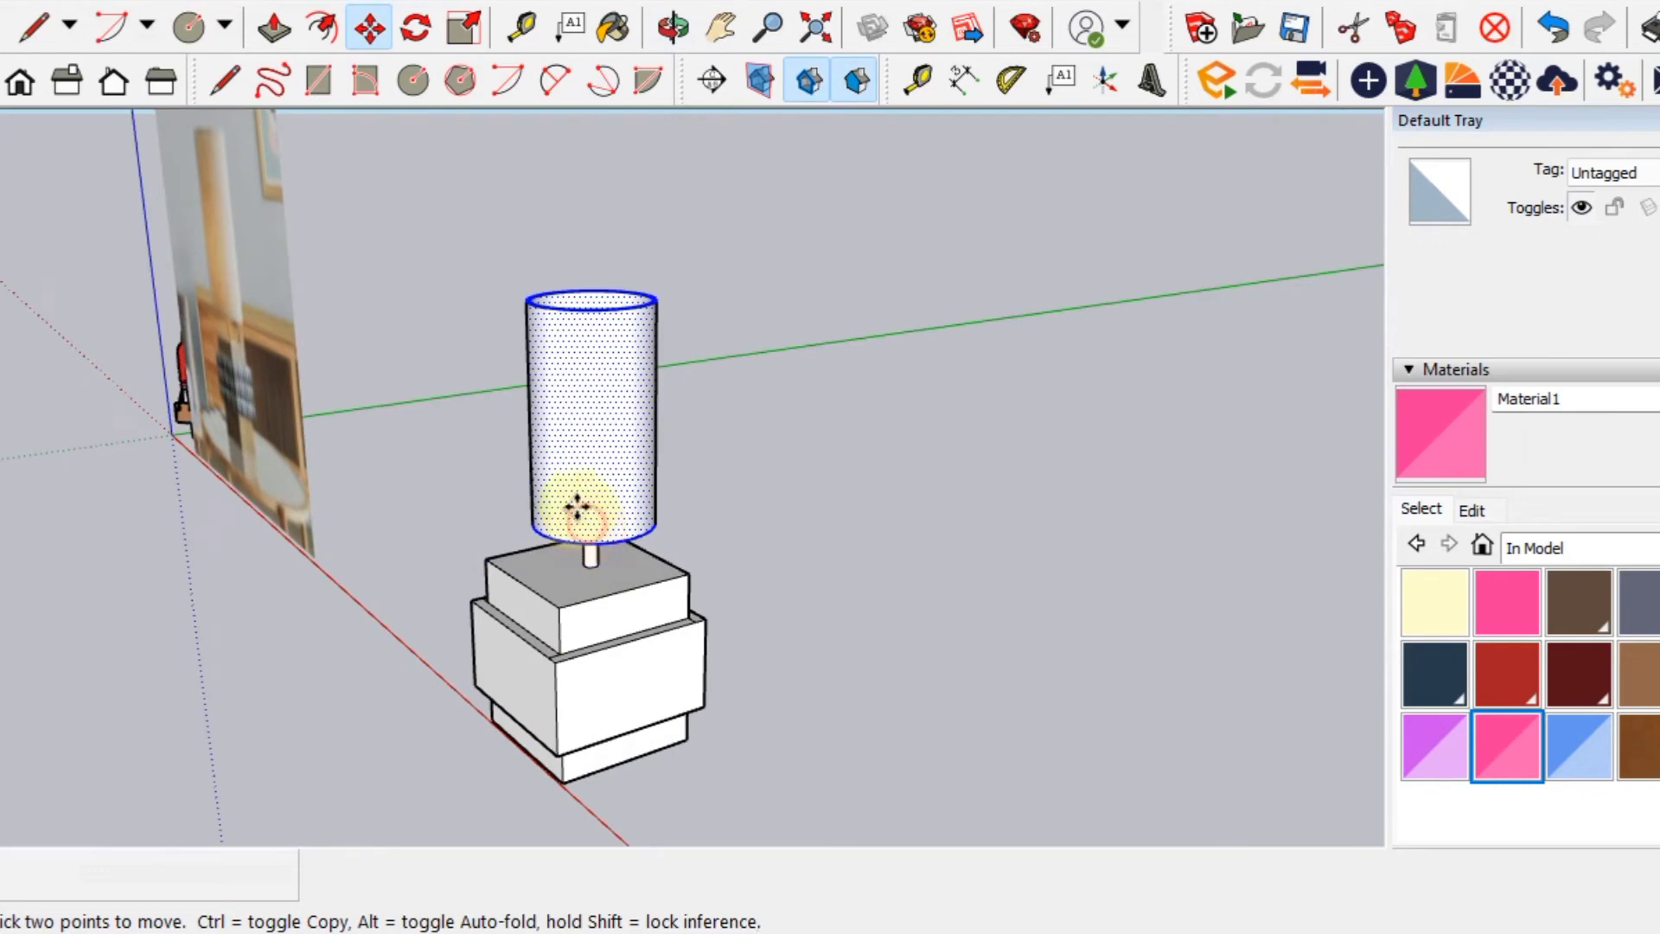
left_click(570, 493)
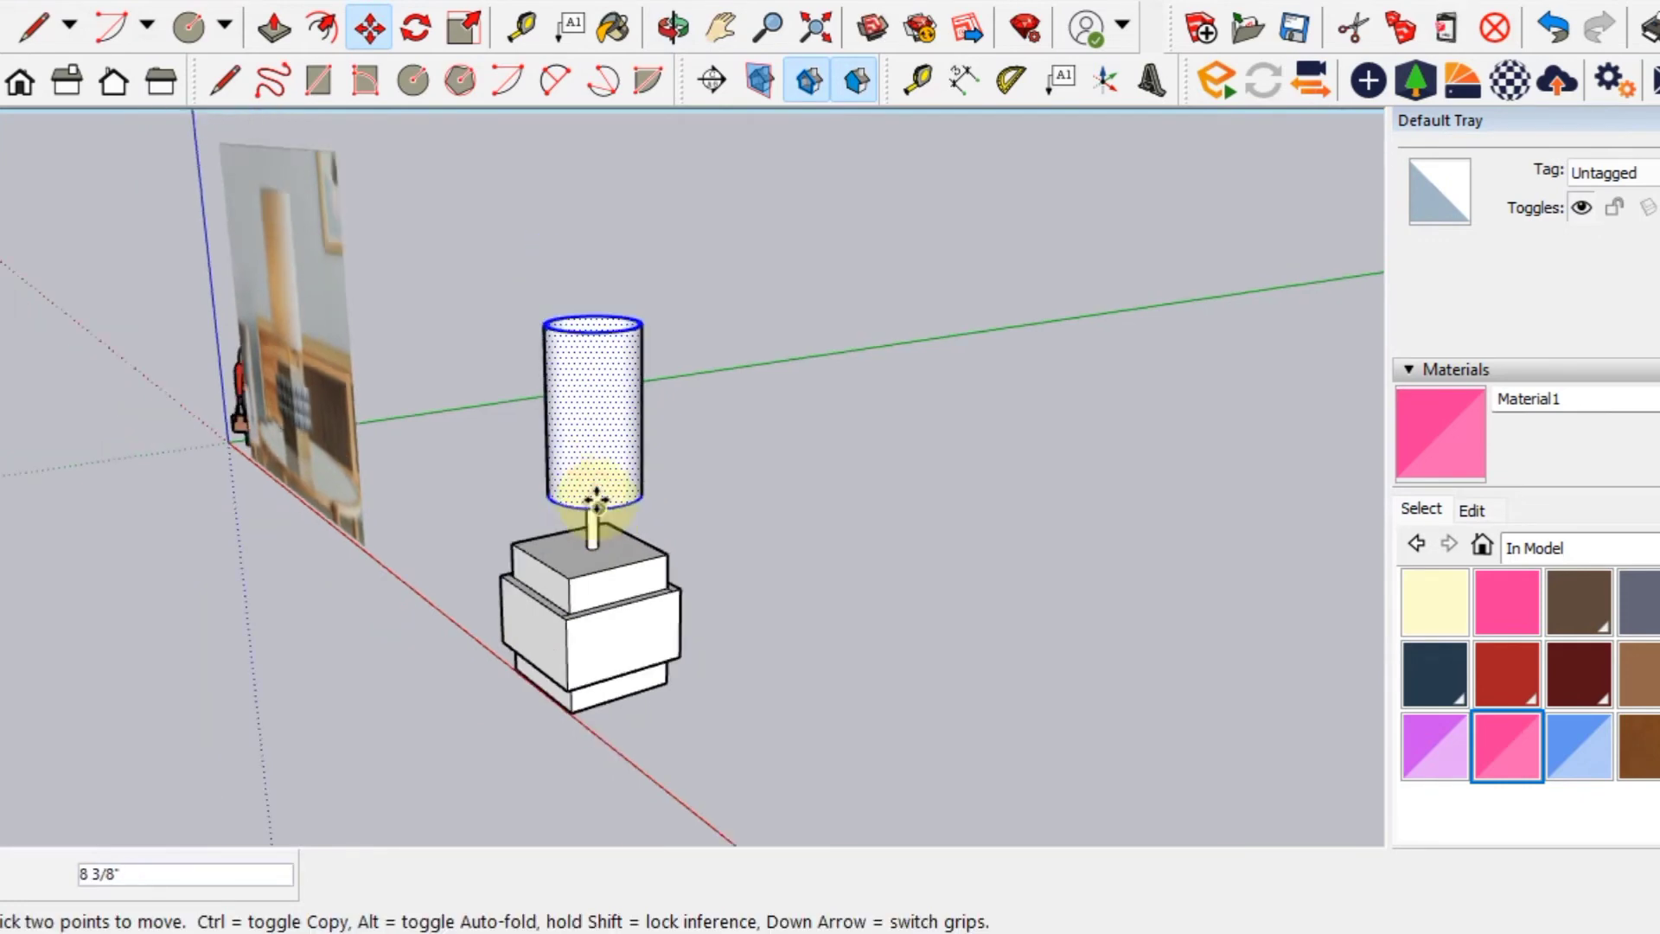
mouse_move(593, 481)
middle_mouse_down()
mouse_move(759, 537)
mouse_move(822, 600)
mouse_move(660, 590)
middle_mouse_up()
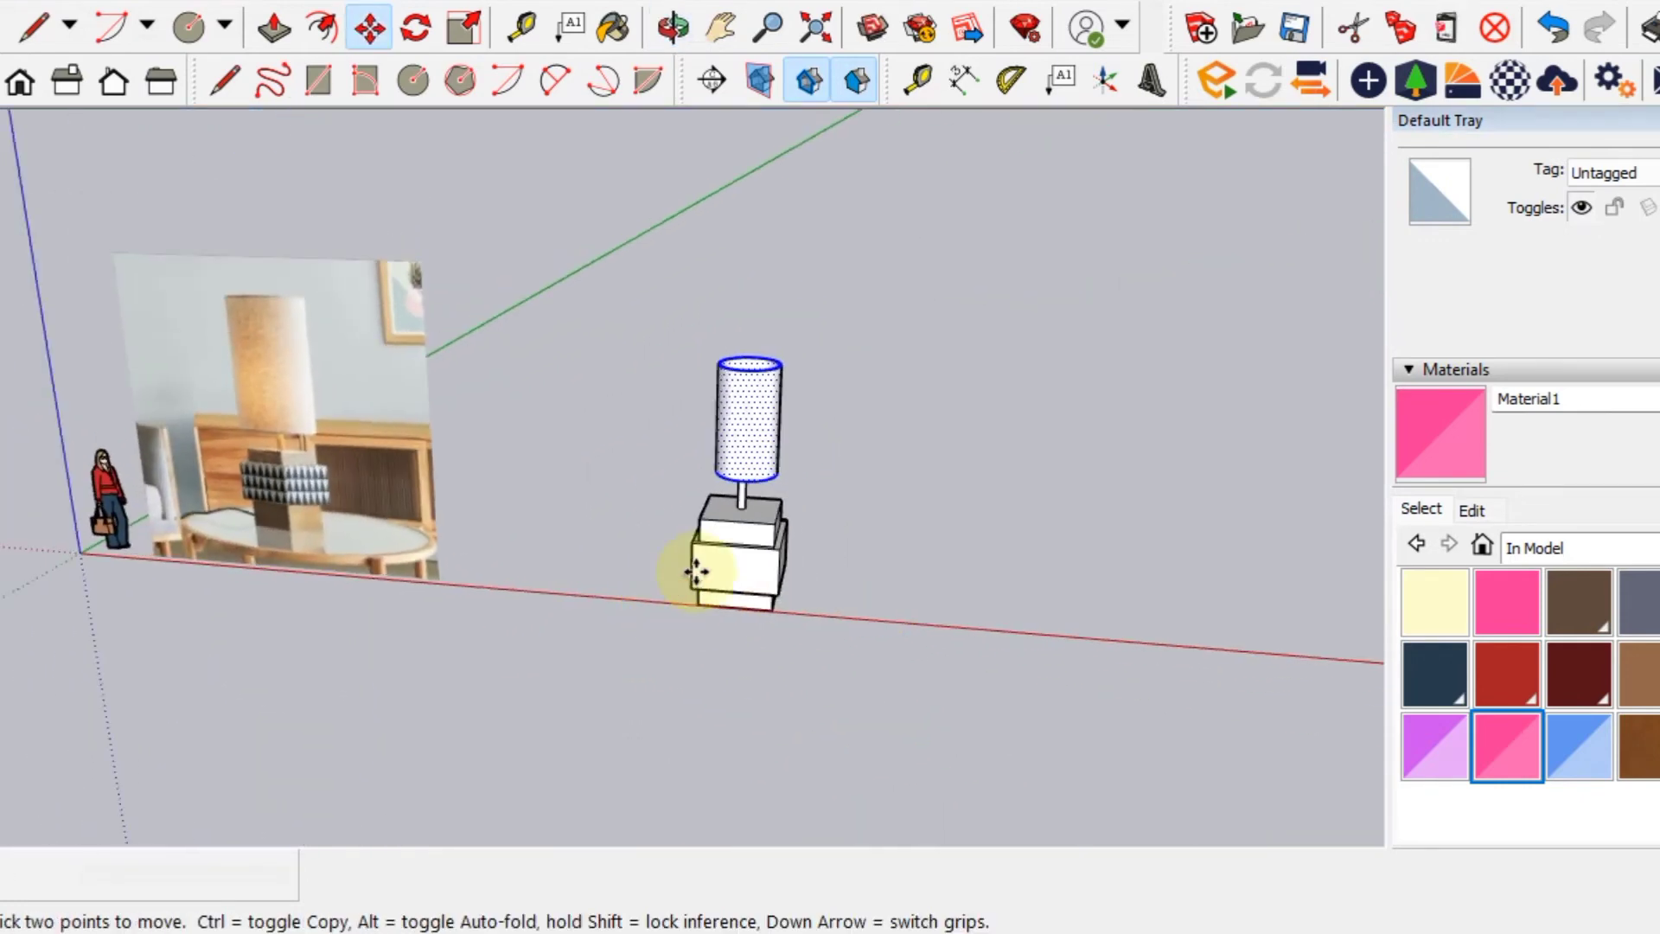
scroll(729, 545, "up", 2)
middle_click_drag(729, 544, 734, 526)
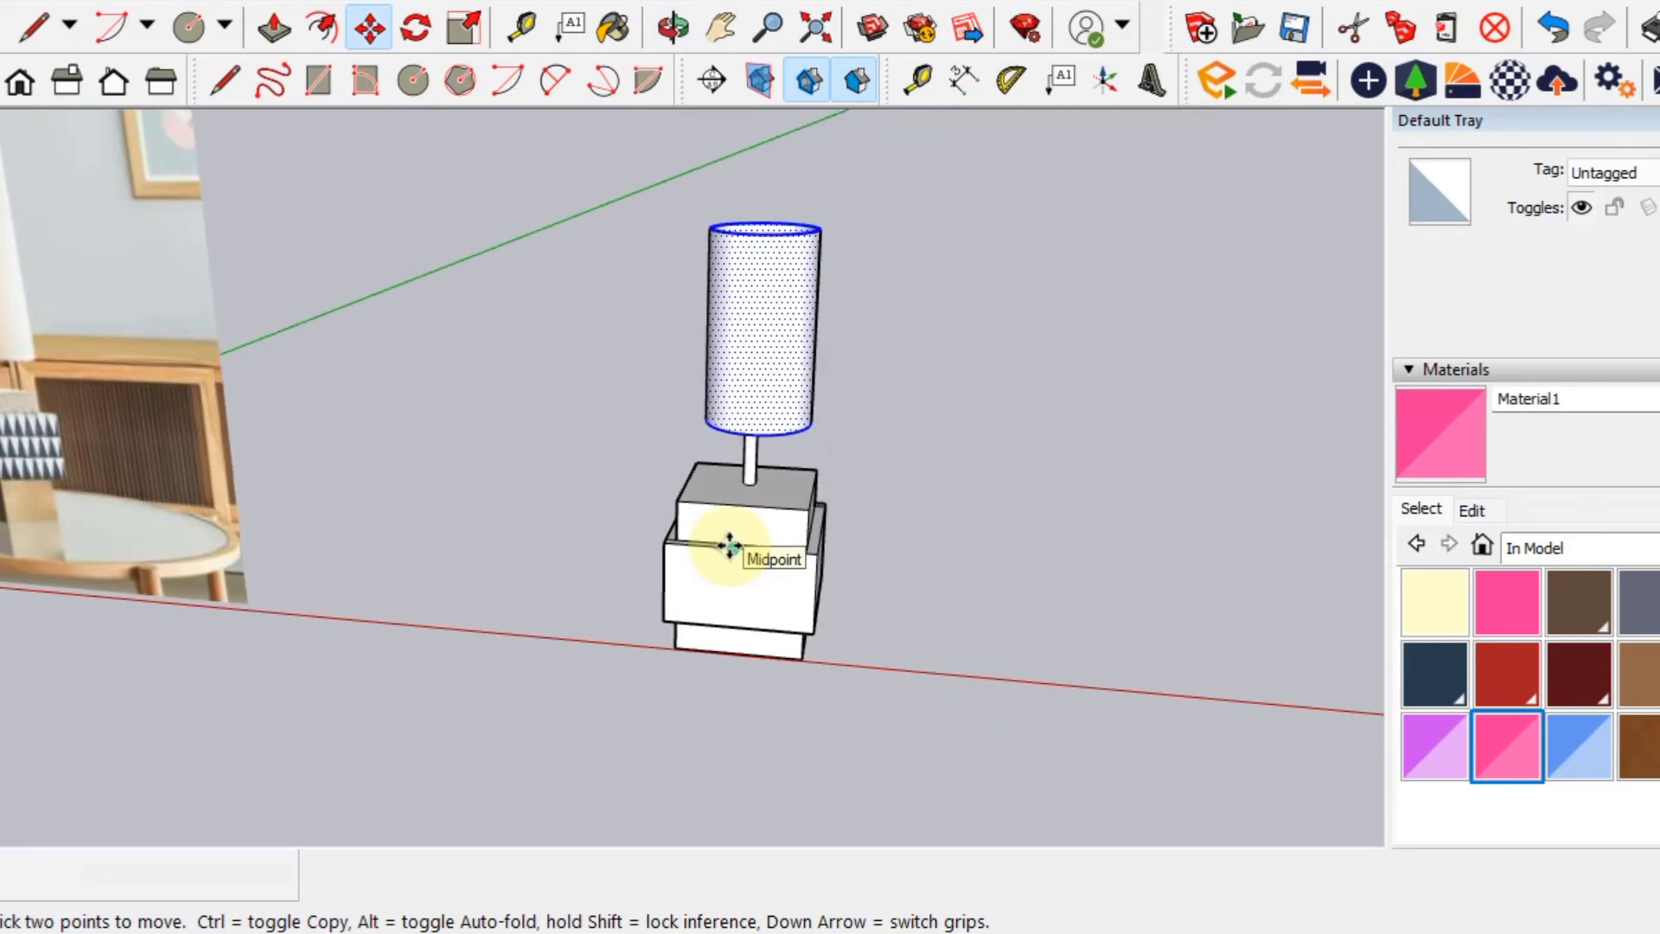
Scale the lampshade's footprint up by 1.38 in top view.
left_click(462, 30)
left_click(67, 81)
mouse_move(593, 446)
middle_mouse_down("shift")
mouse_move(474, 508)
mouse_move(286, 550)
middle_mouse_up("shift")
left_click_drag(564, 508, 575, 481)
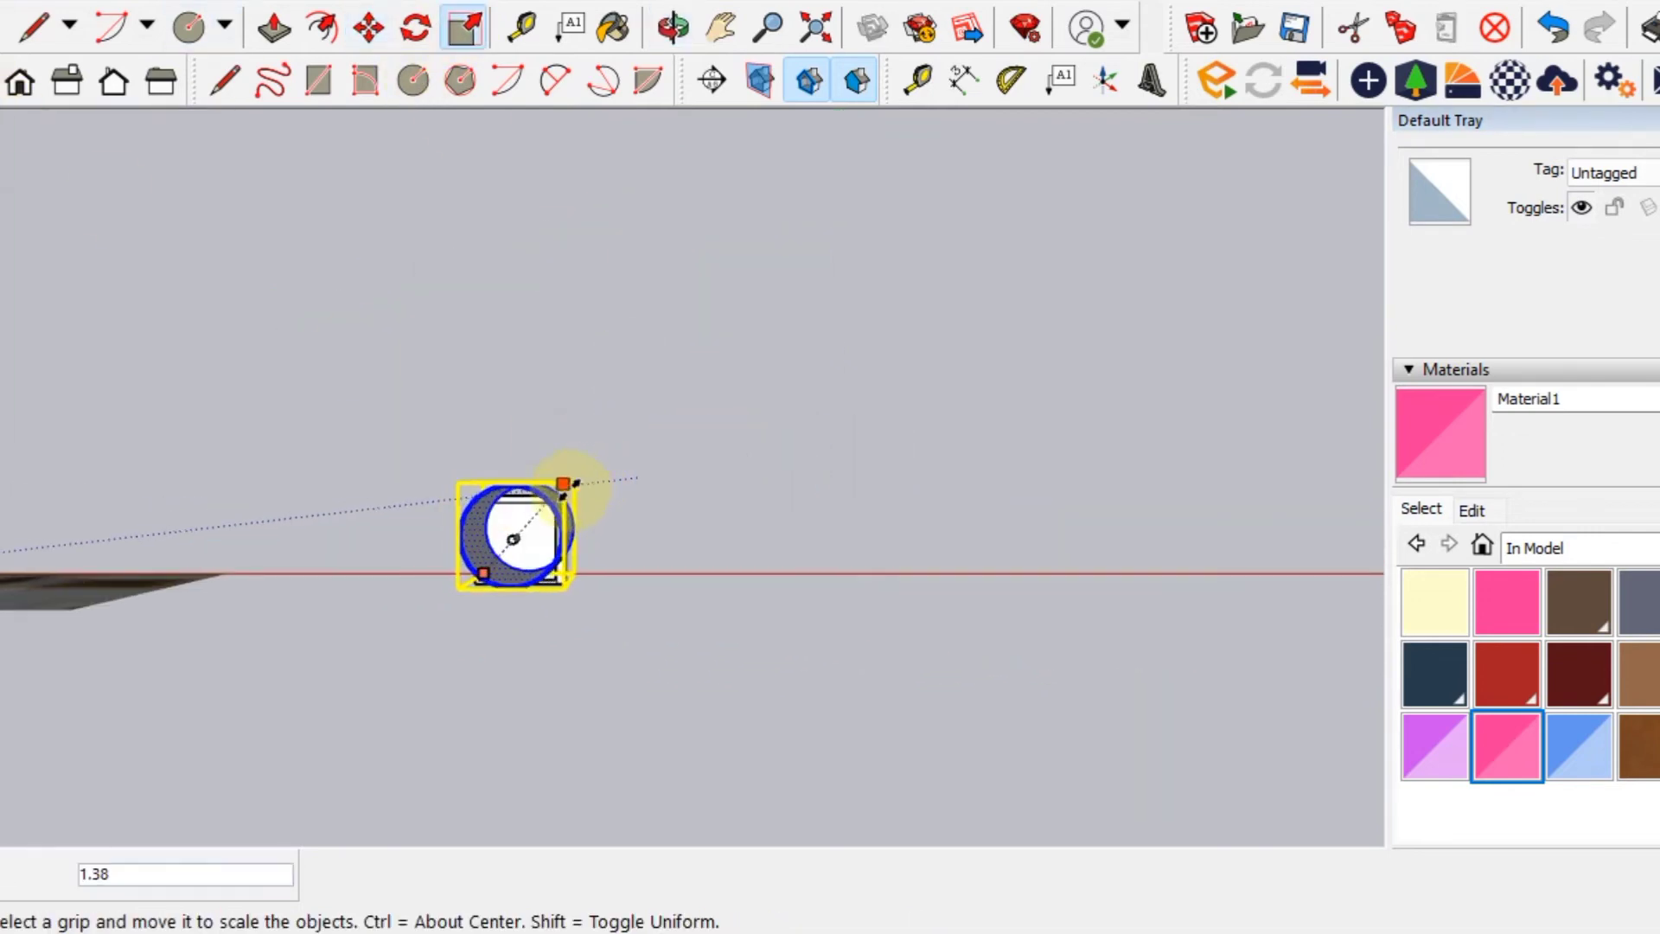
mouse_move(474, 674)
middle_mouse_down()
mouse_move(662, 617)
mouse_move(666, 593)
mouse_move(630, 548)
middle_mouse_up()
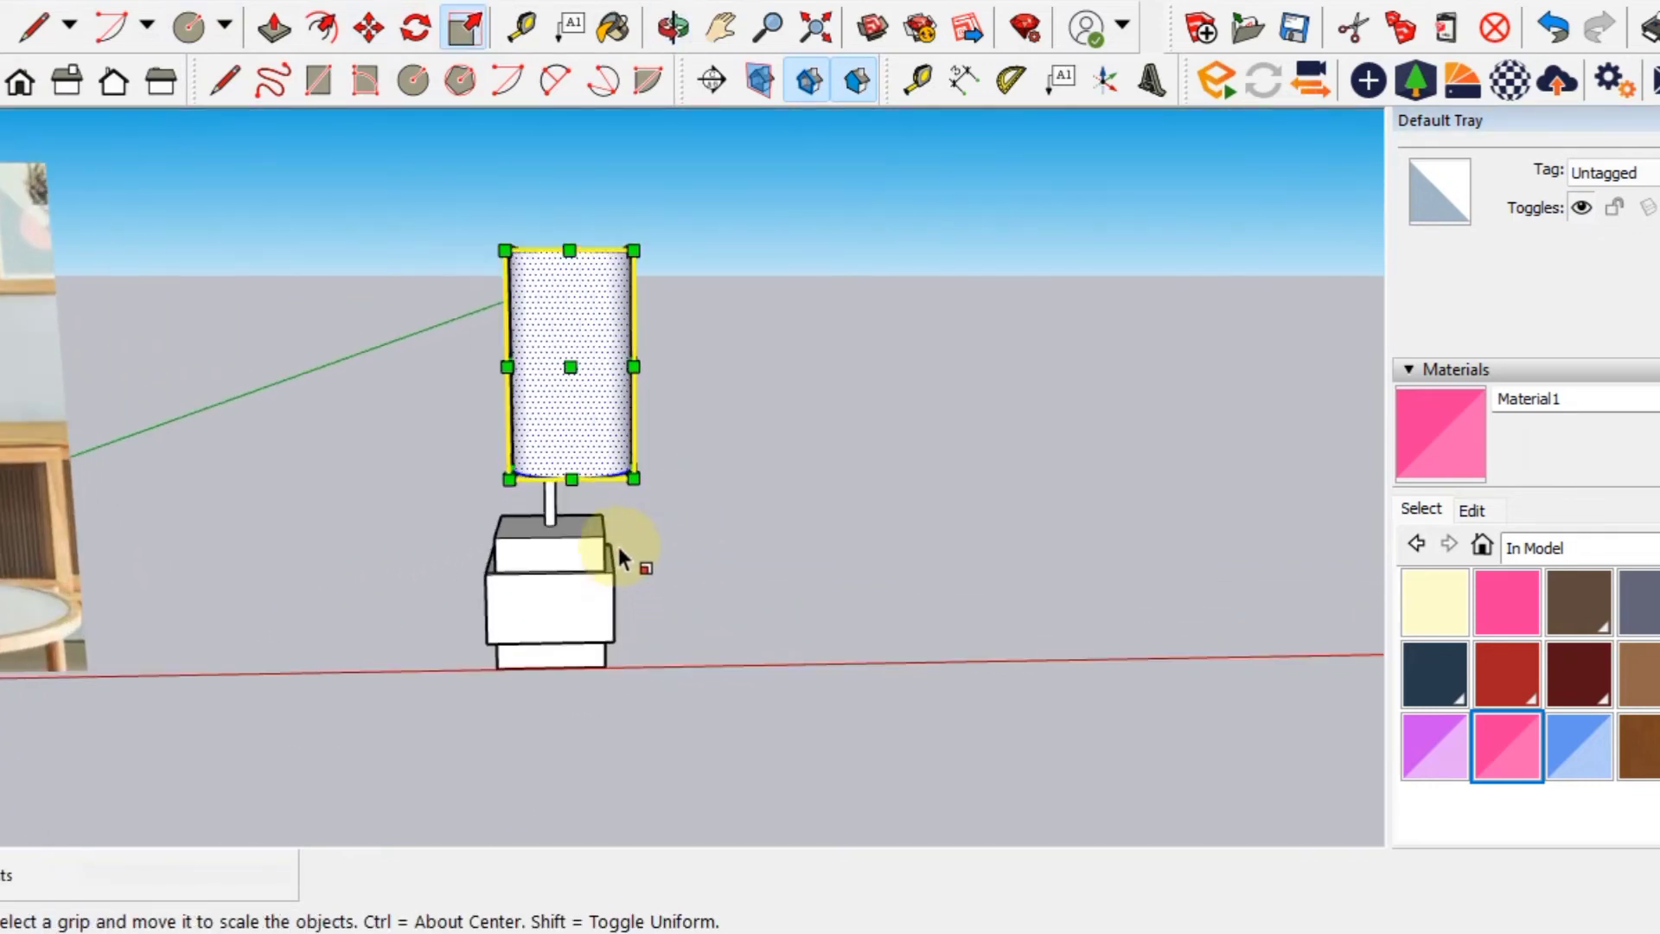
Move the widened shade so it sits centred over the stem.
left_click(368, 30)
left_click(804, 389)
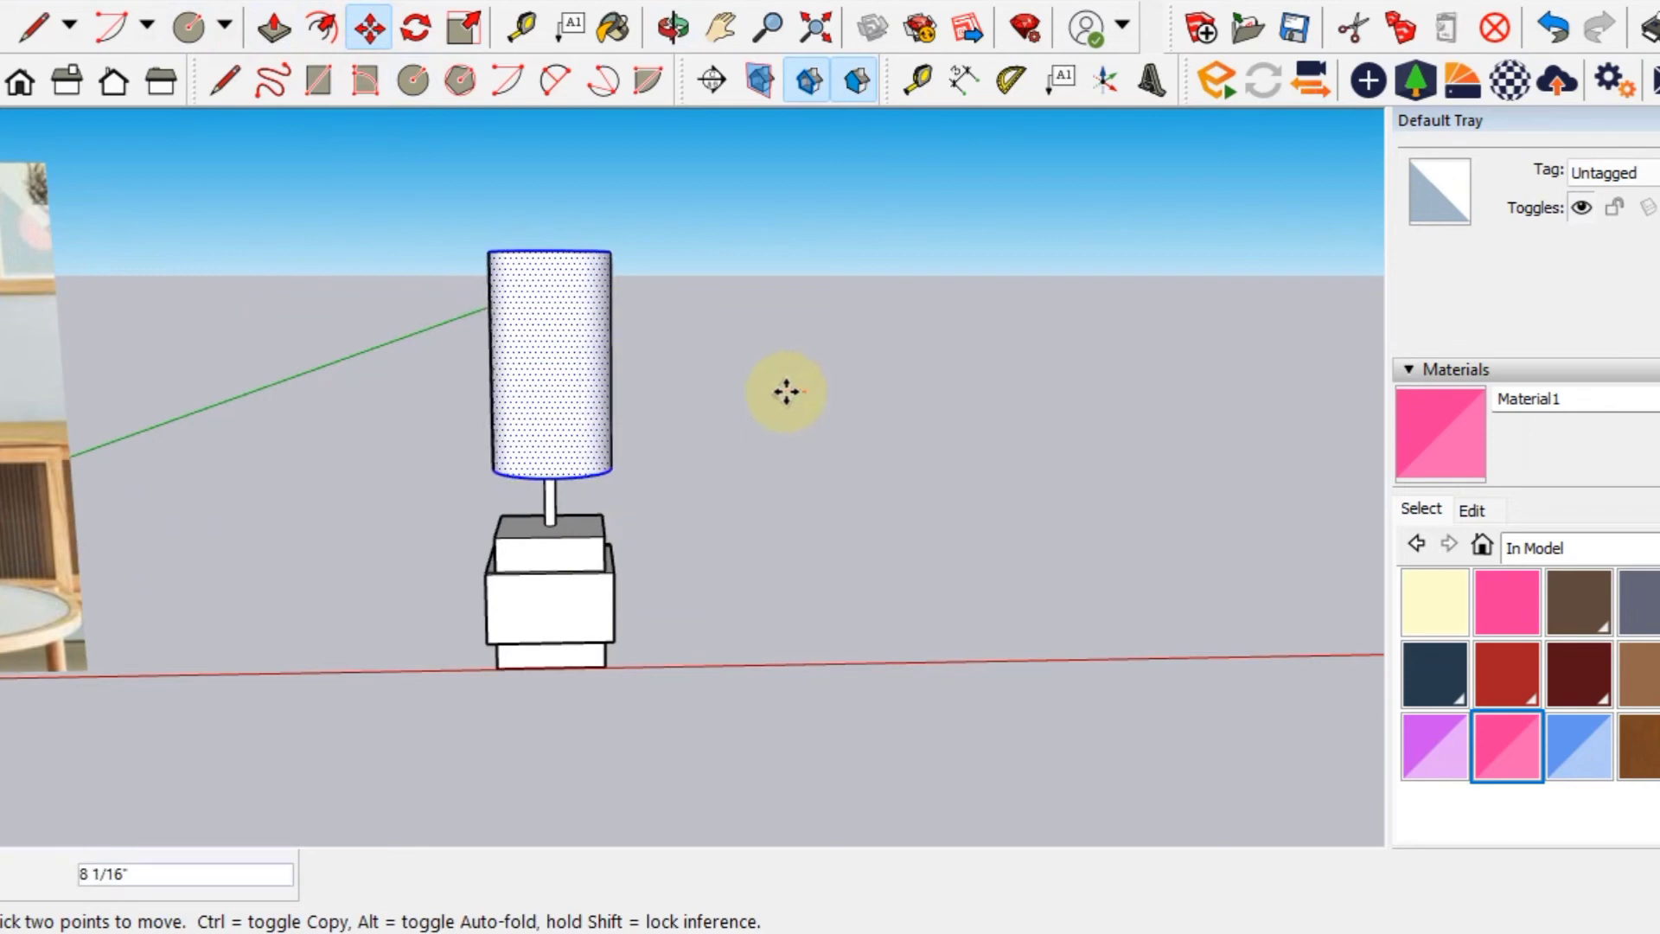
left_click(785, 391)
scroll(631, 424, "down", 2)
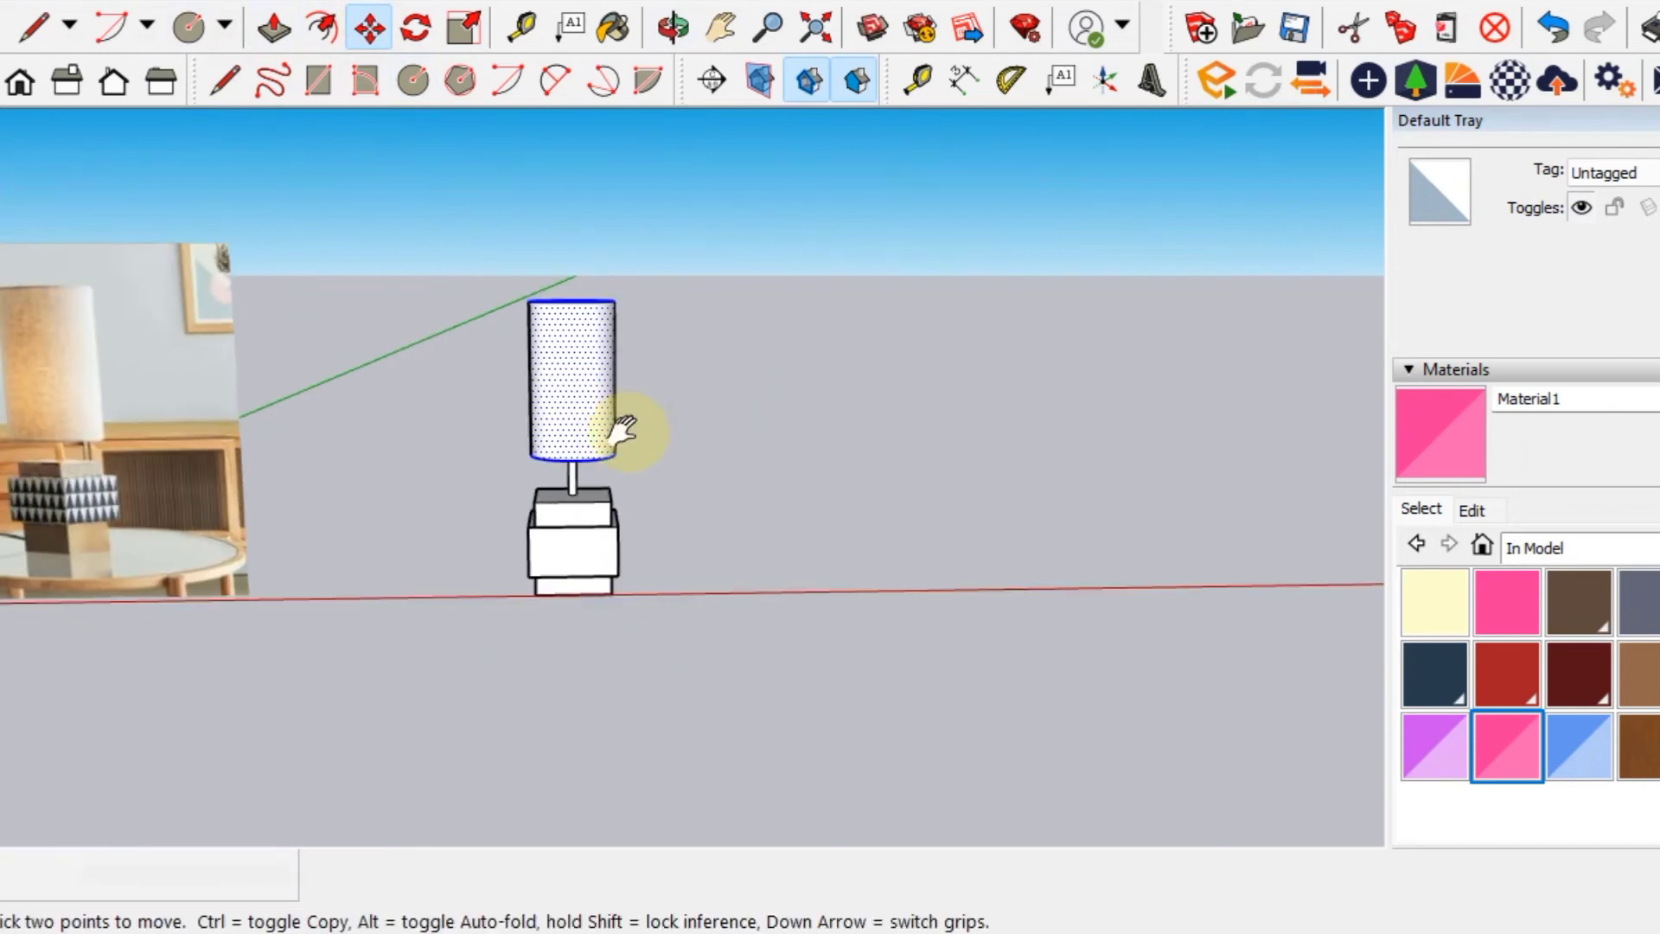
mouse_move(623, 426)
middle_mouse_down()
mouse_move(834, 544)
mouse_move(789, 519)
mouse_move(807, 519)
middle_mouse_up()
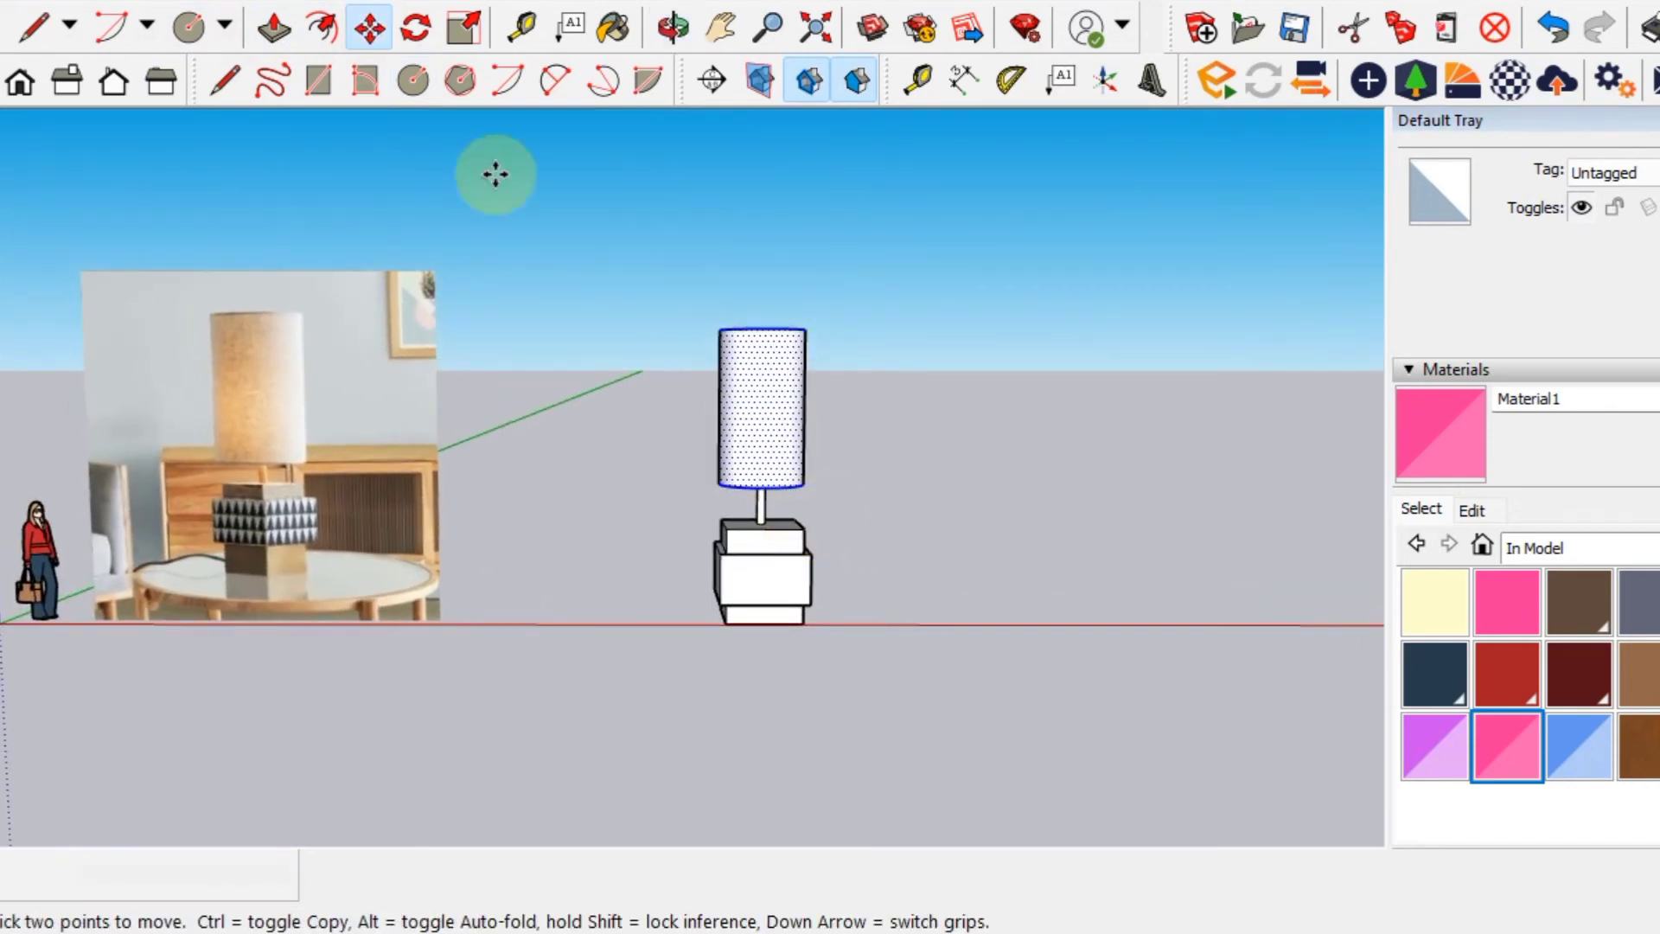
Create a material textured with Downloads > images (8).png at width 5.
key("space")
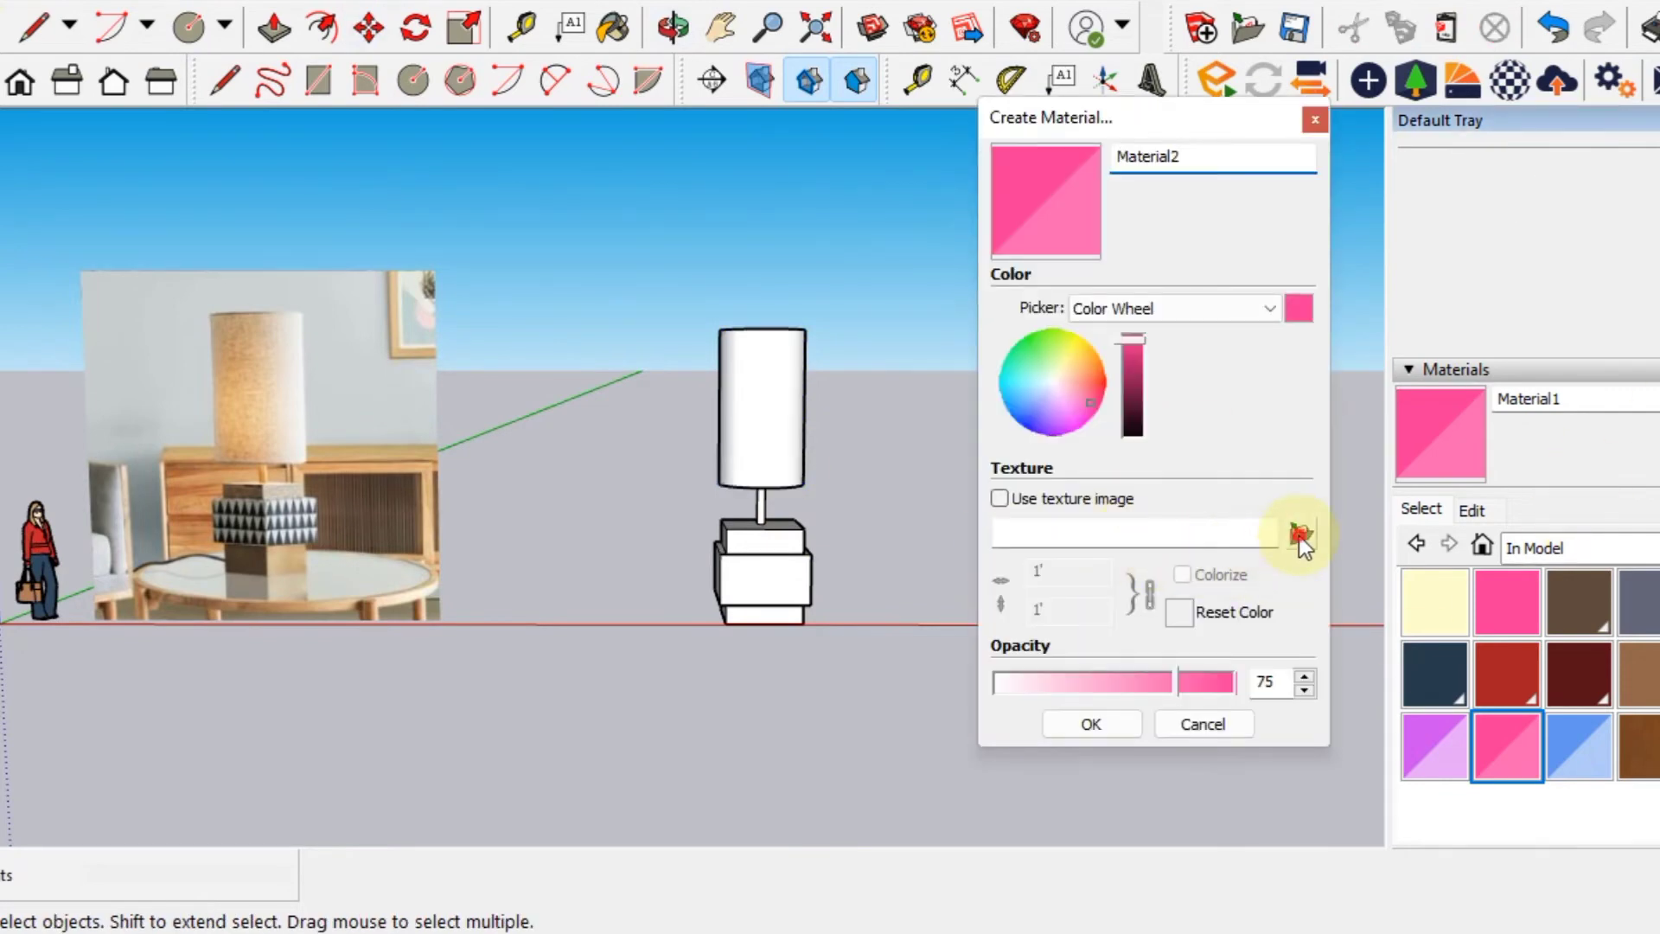
left_click(1301, 536)
left_click(855, 407)
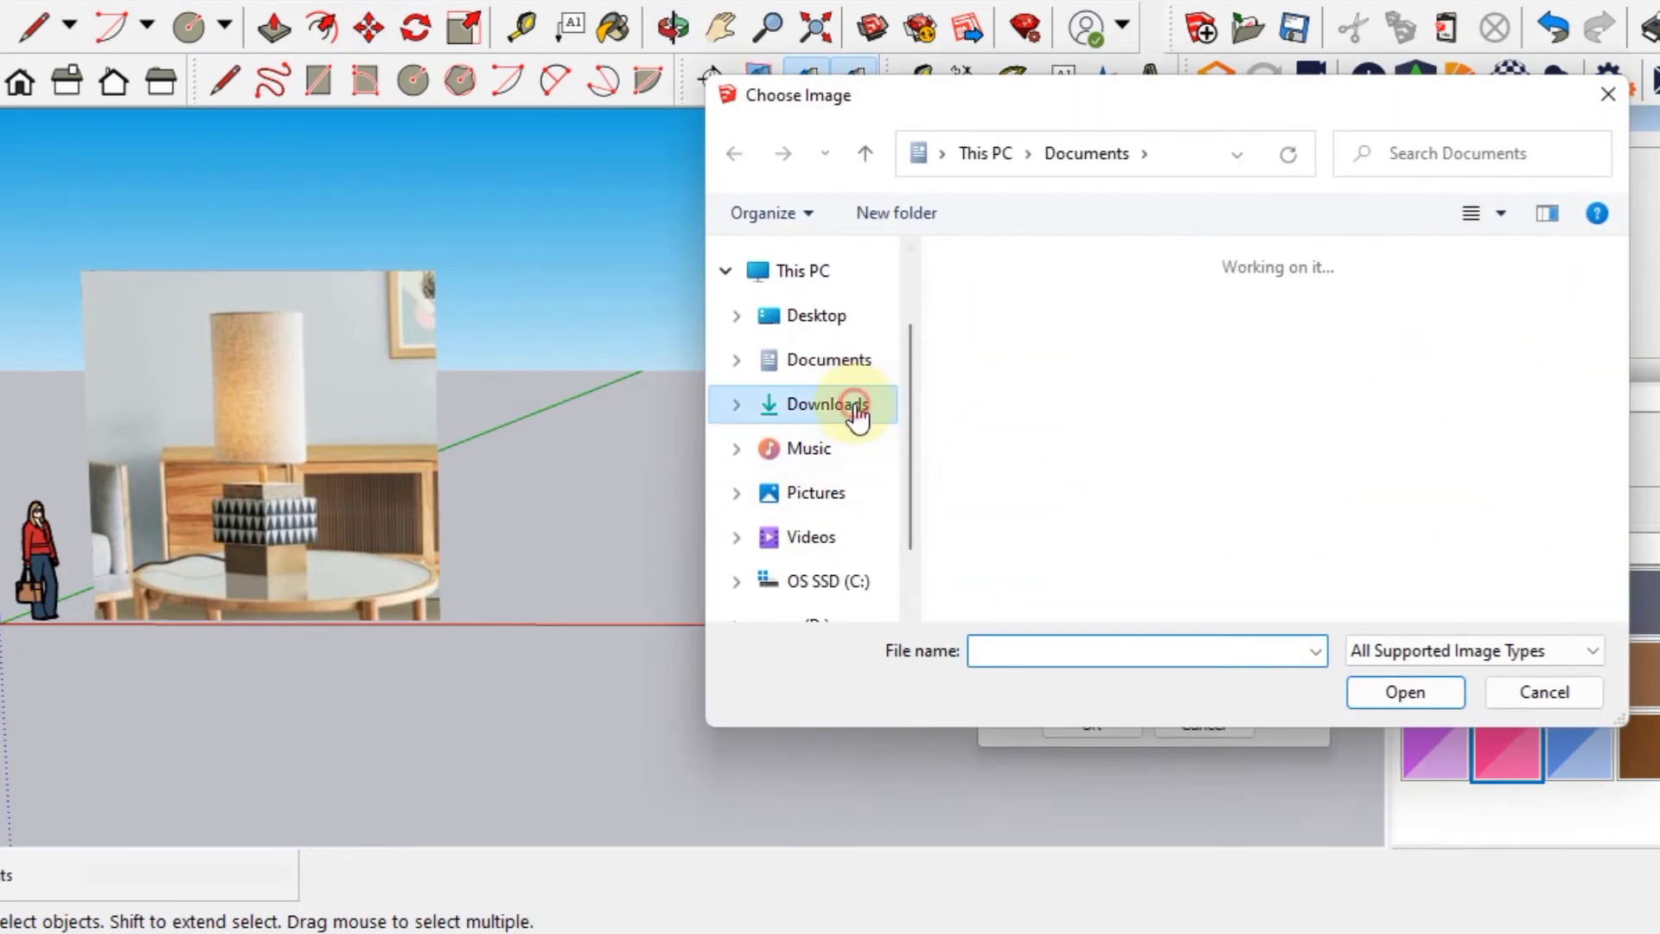
left_click(1020, 387)
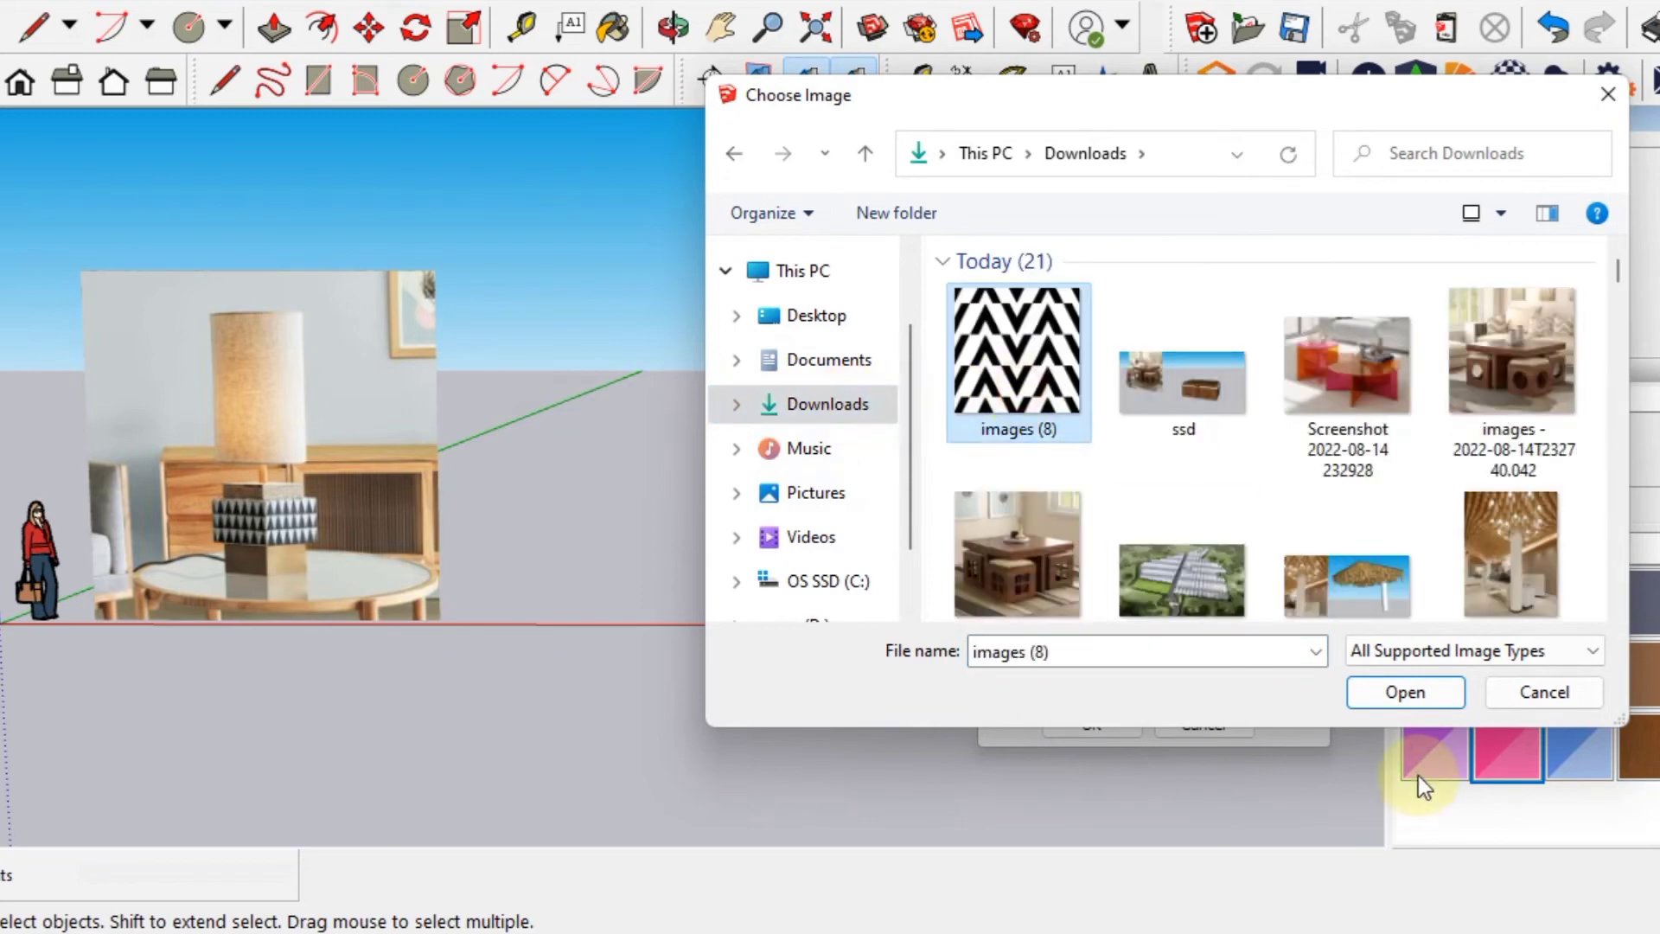
left_click(1419, 697)
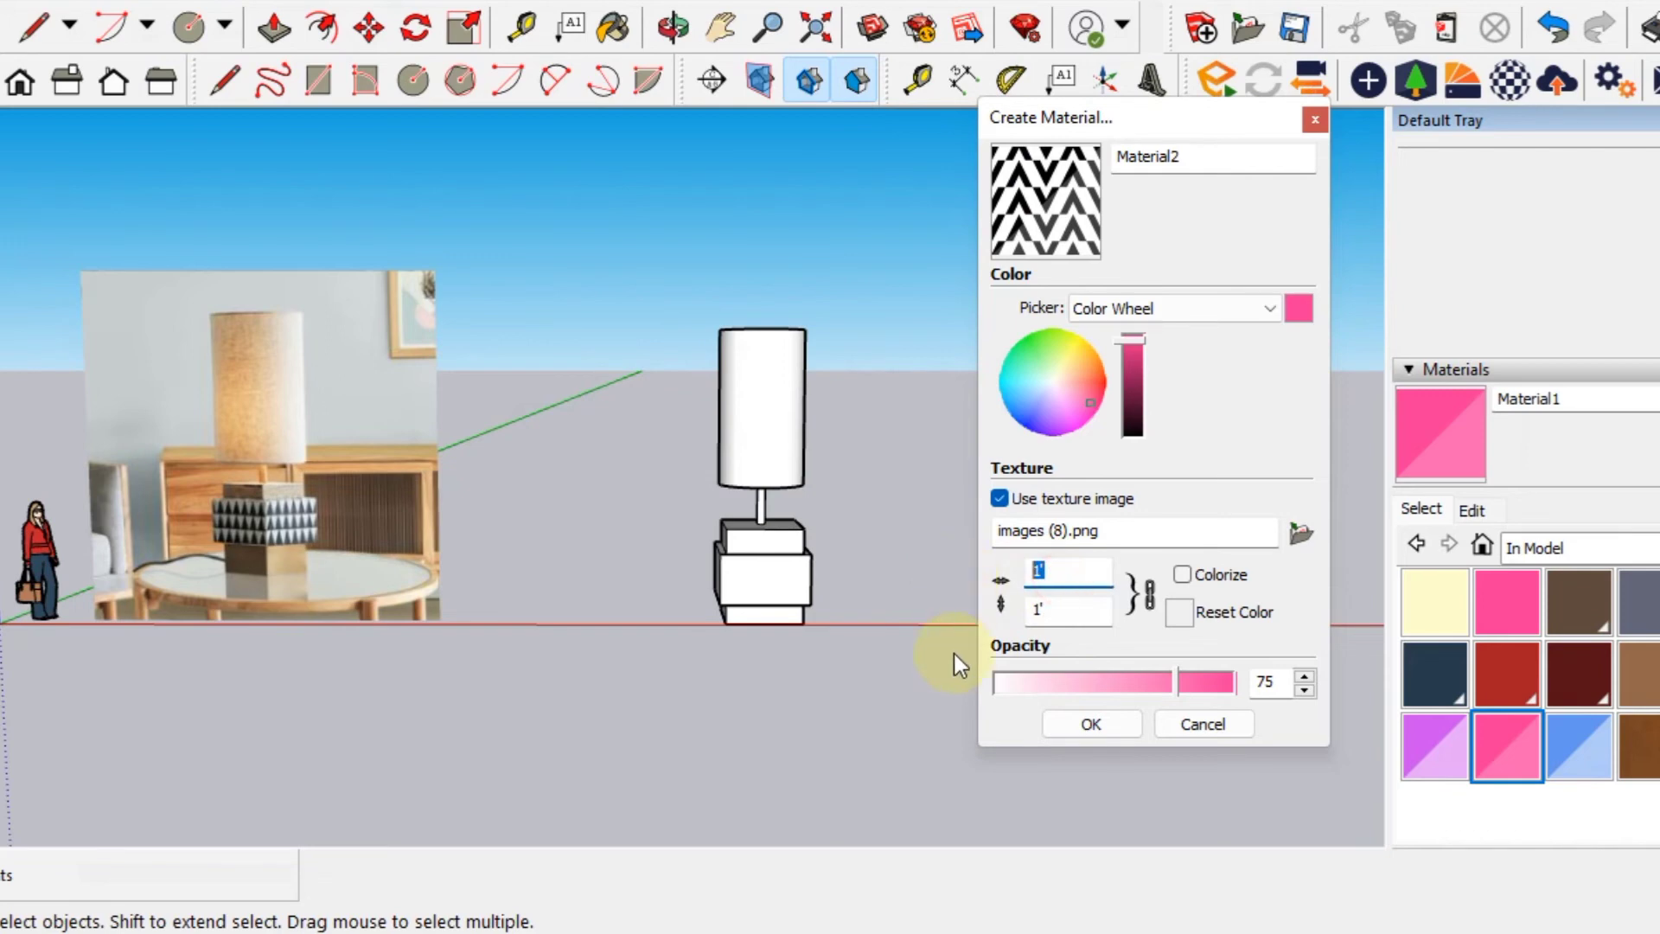
type("5")
left_click(1080, 735)
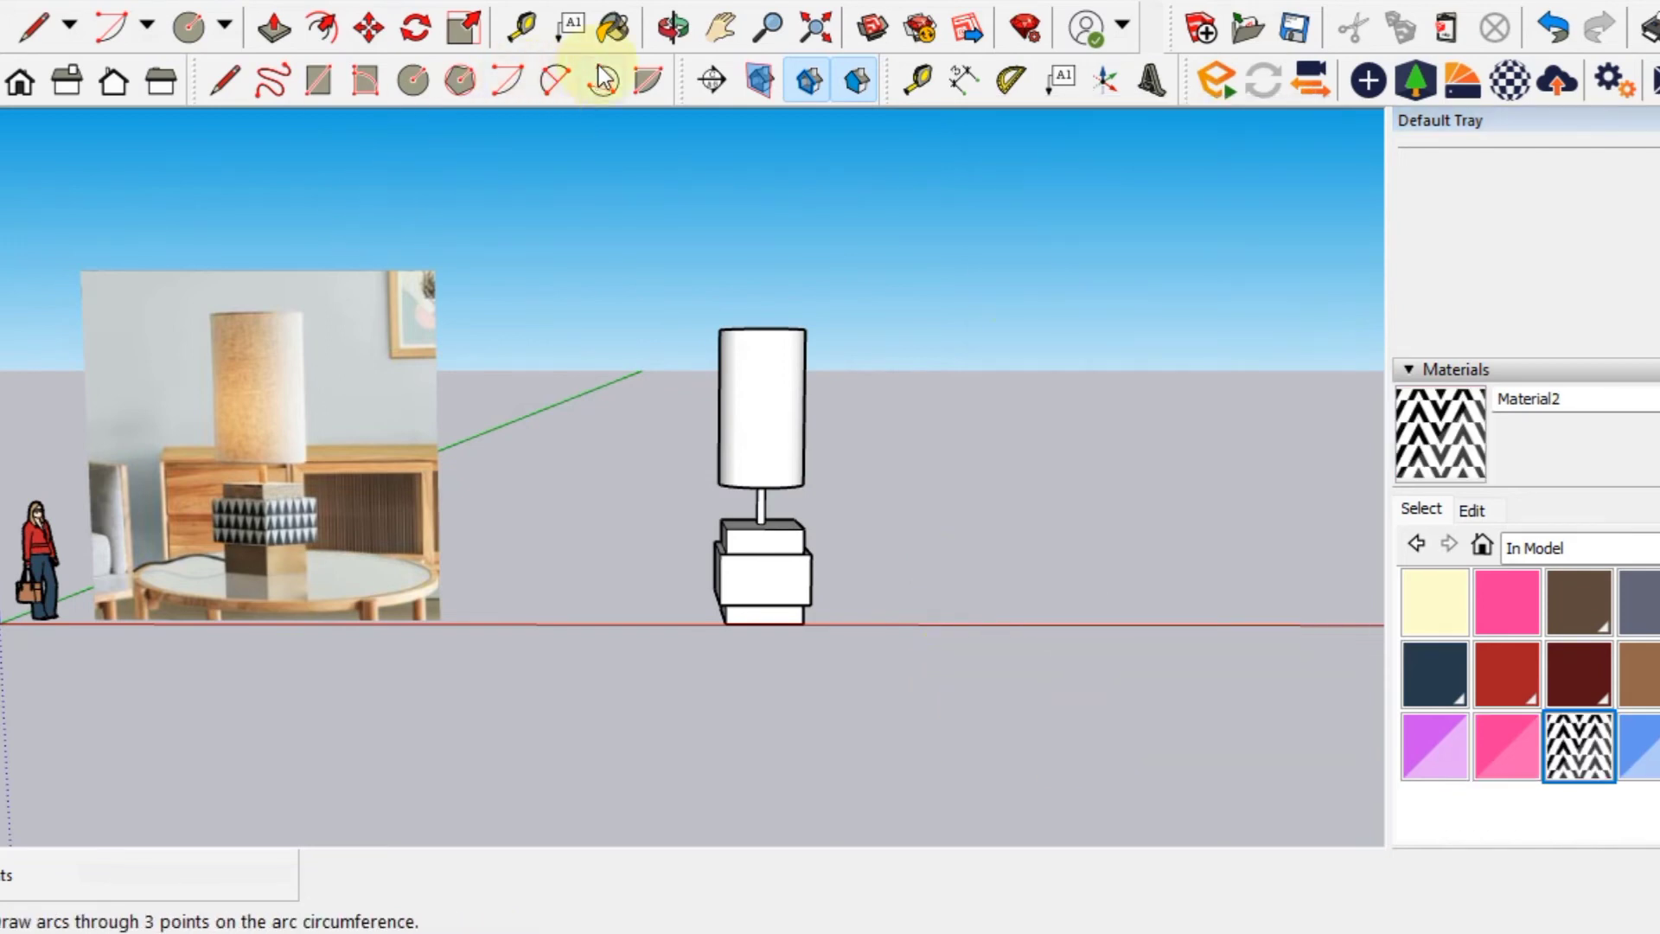
Paint the middle base box with the zigzag Material2 and orbit to check its sides against the photo.
scroll(778, 574, "up", 2)
scroll(773, 576, "up", 2)
left_click(772, 577)
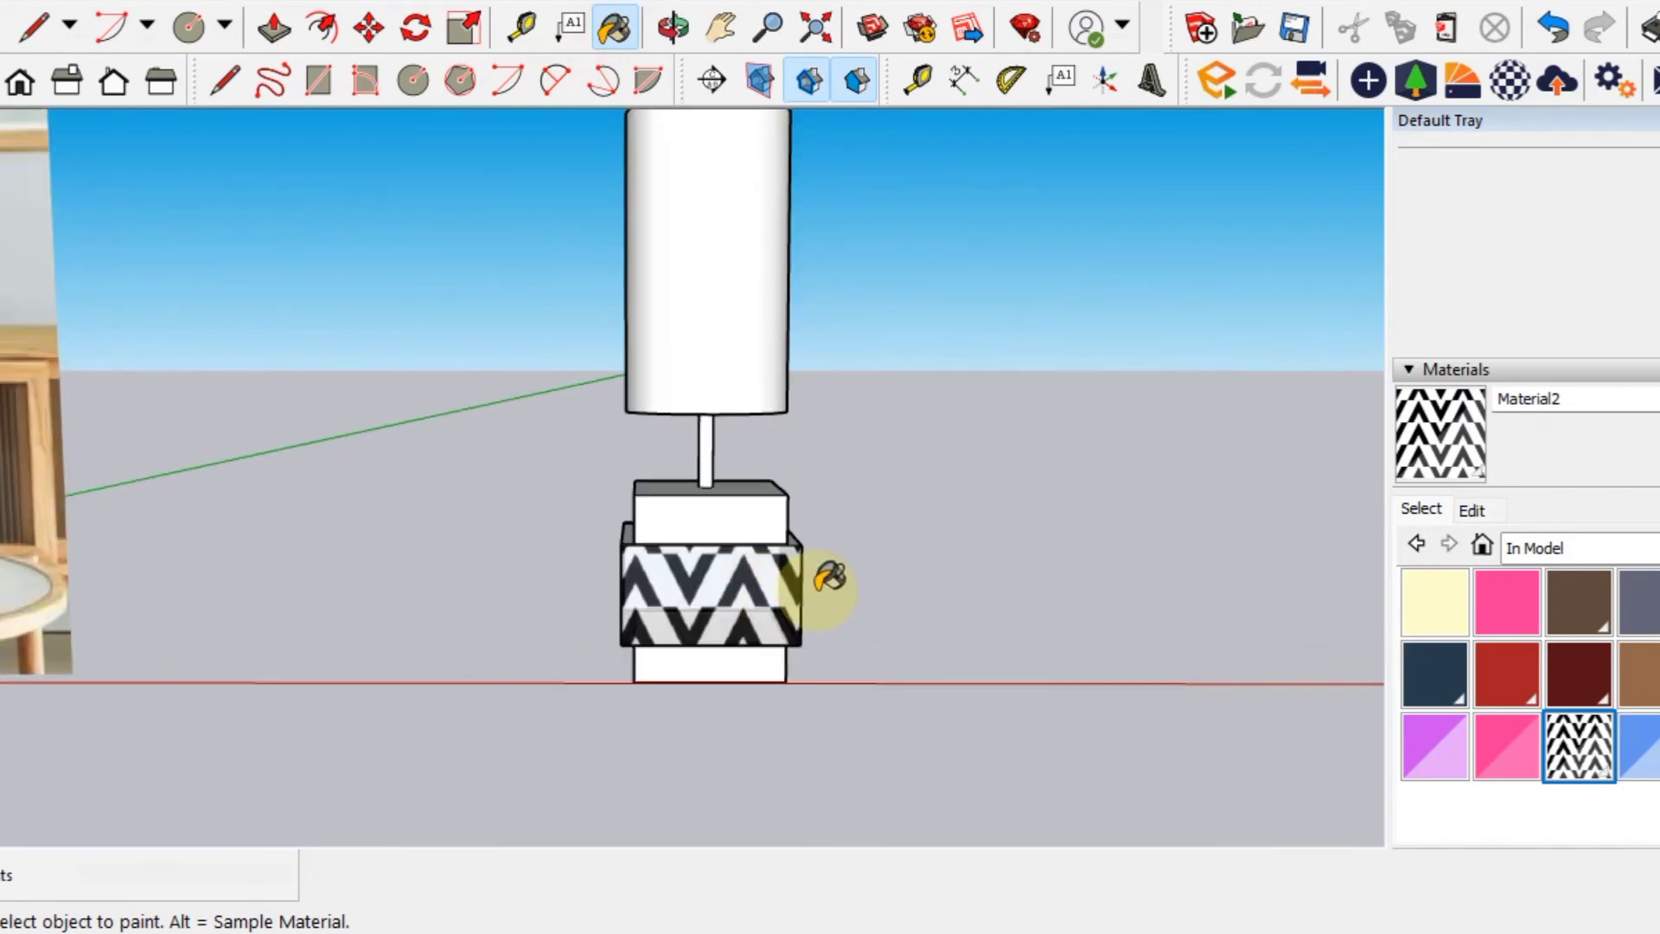
middle_click_drag(828, 577, 415, 608)
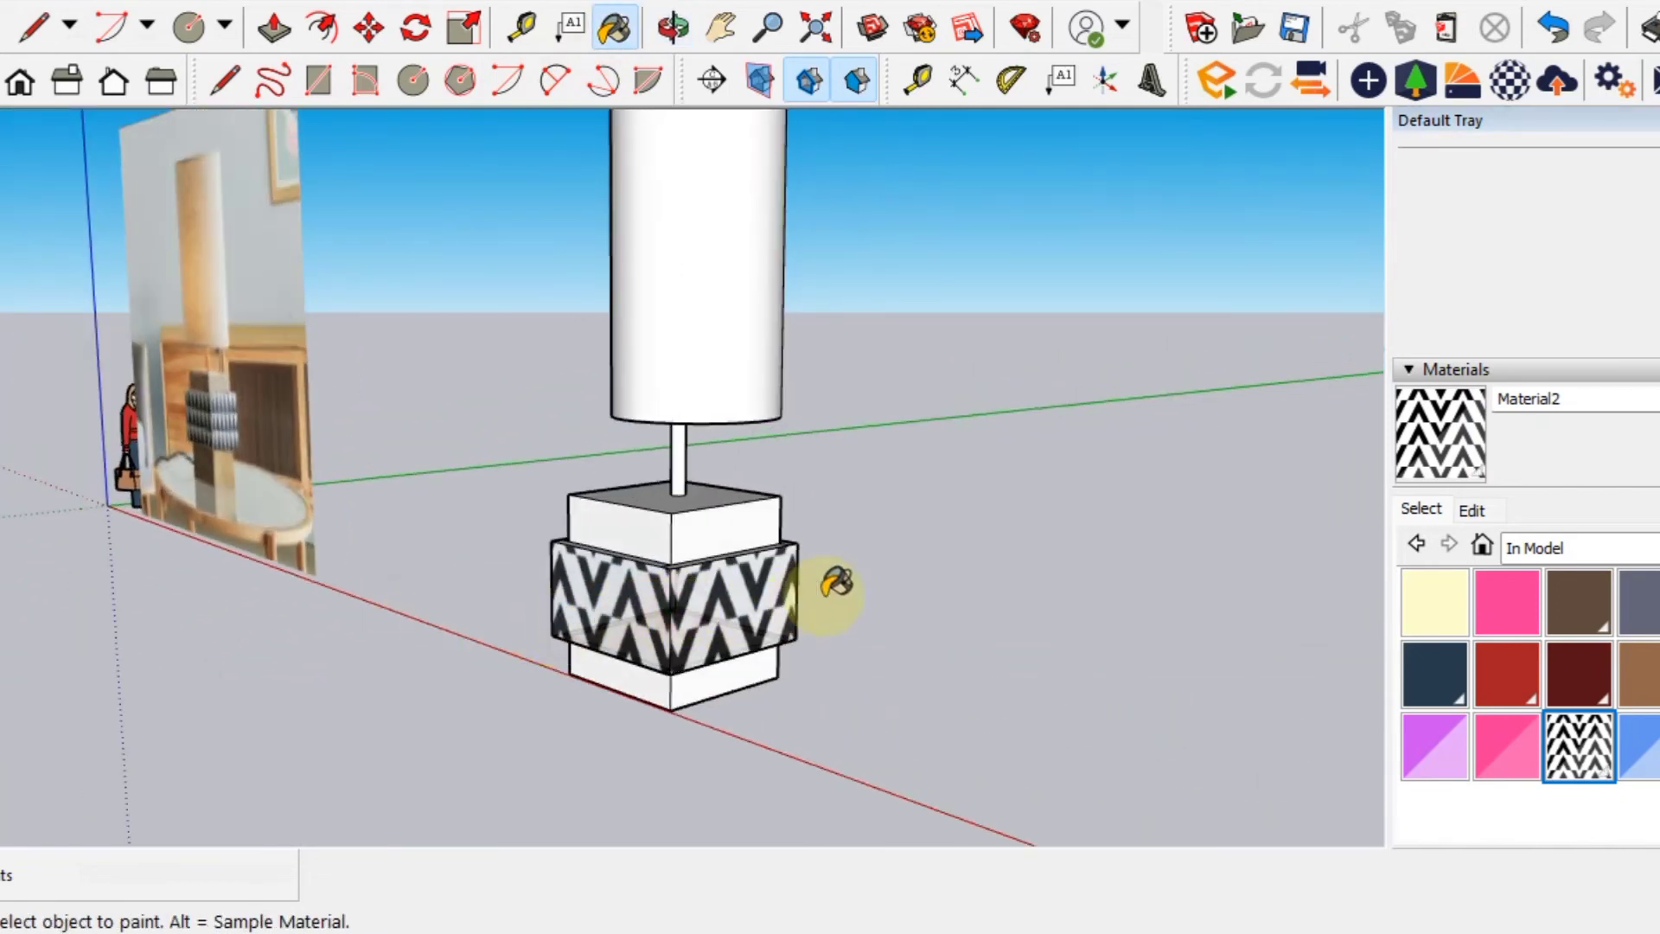
mouse_move(836, 584)
middle_mouse_down()
mouse_move(267, 599)
mouse_move(687, 591)
middle_mouse_up()
mouse_move(495, 623)
middle_mouse_down()
mouse_move(1130, 611)
mouse_move(581, 574)
mouse_move(628, 581)
middle_mouse_up()
scroll(636, 577, "down", 2)
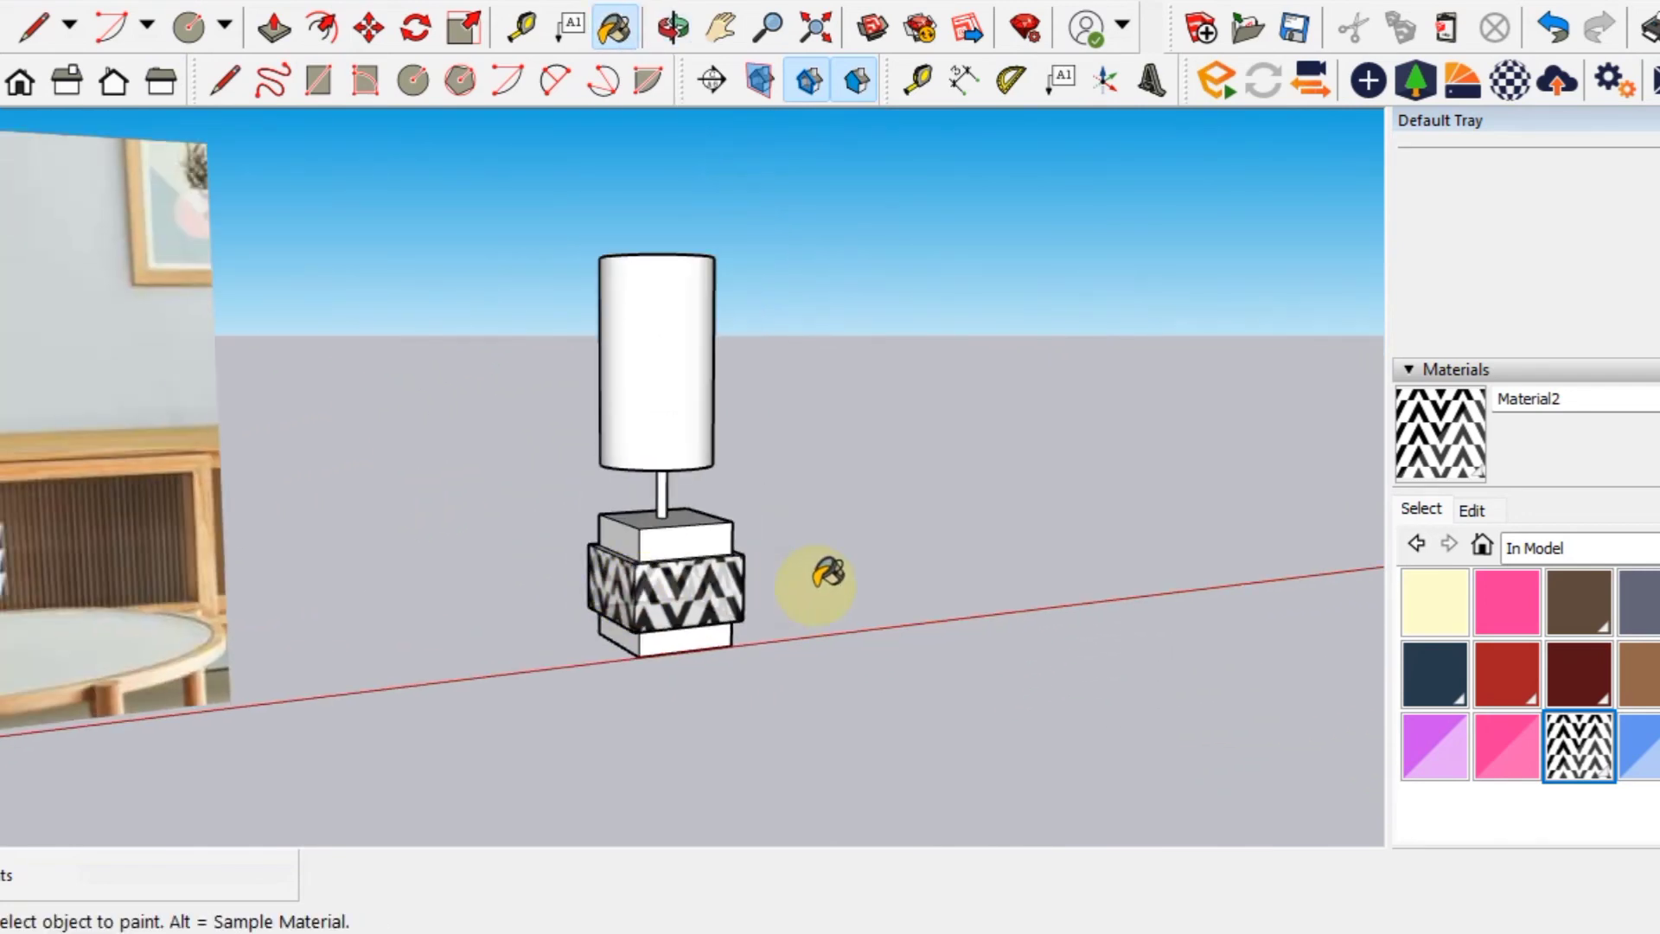
mouse_move(830, 574)
middle_mouse_down()
mouse_move(727, 437)
mouse_move(903, 618)
mouse_move(785, 582)
middle_mouse_up()
scroll(723, 438, "down", 2)
middle_click_drag(915, 574, 882, 577)
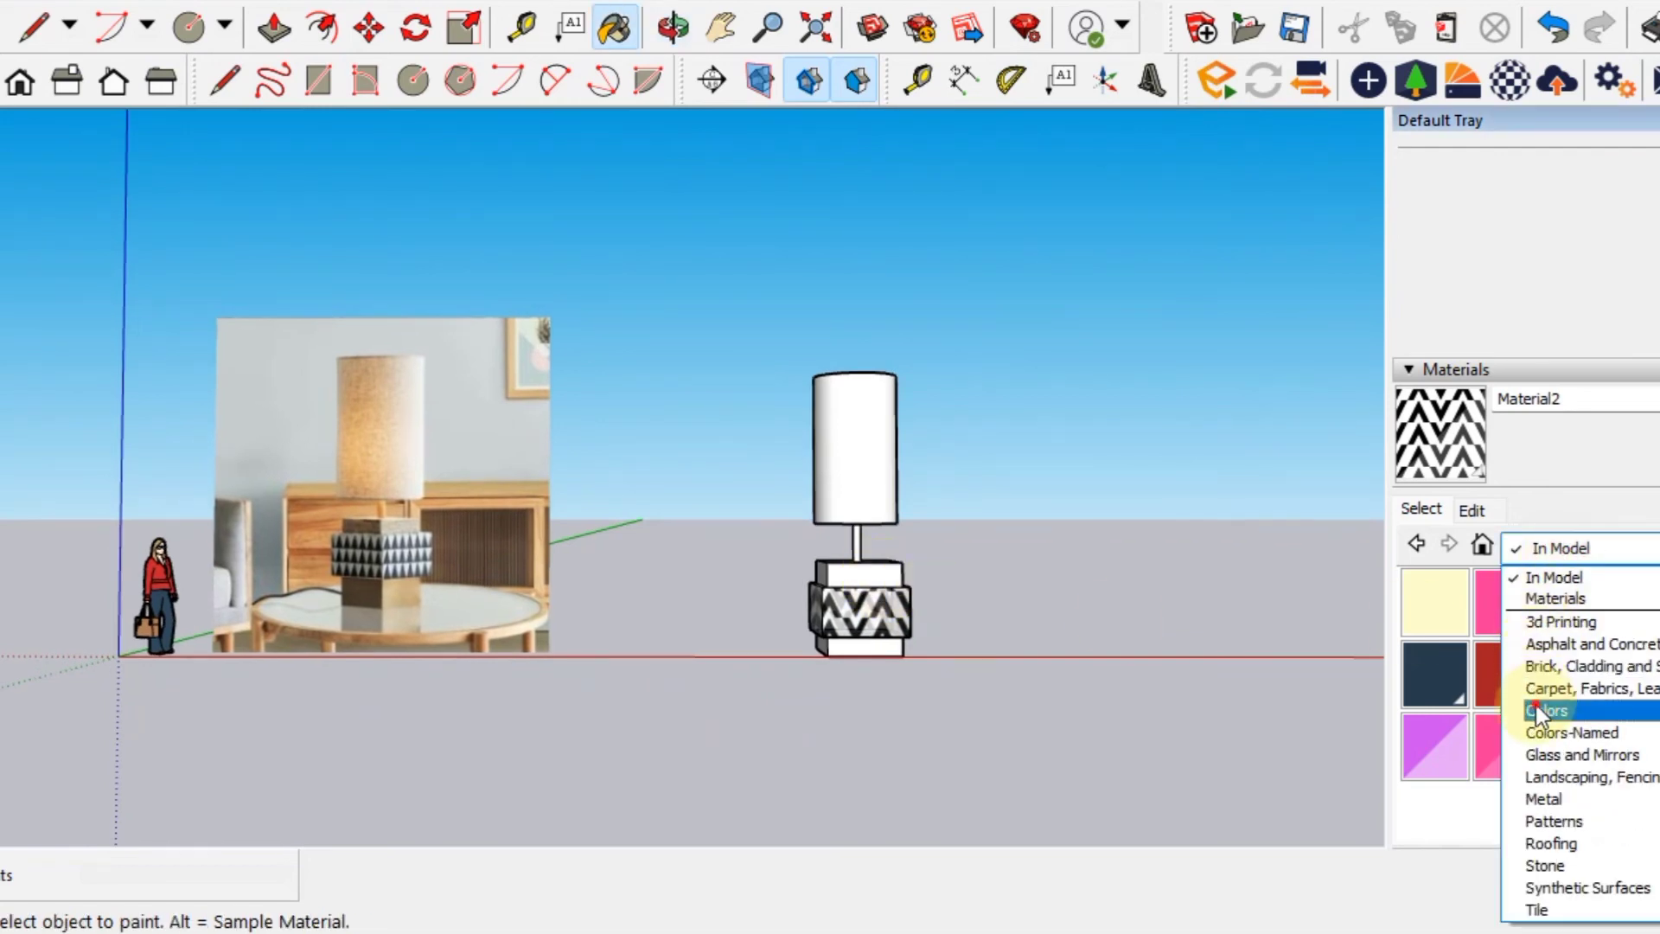
Paint the cylindrical lampshade with black Color M09 from the Colors collection.
left_click(1535, 707)
scroll(1535, 703, "down", 2)
scroll(1552, 697, "down", 3)
scroll(1551, 693, "down", 4)
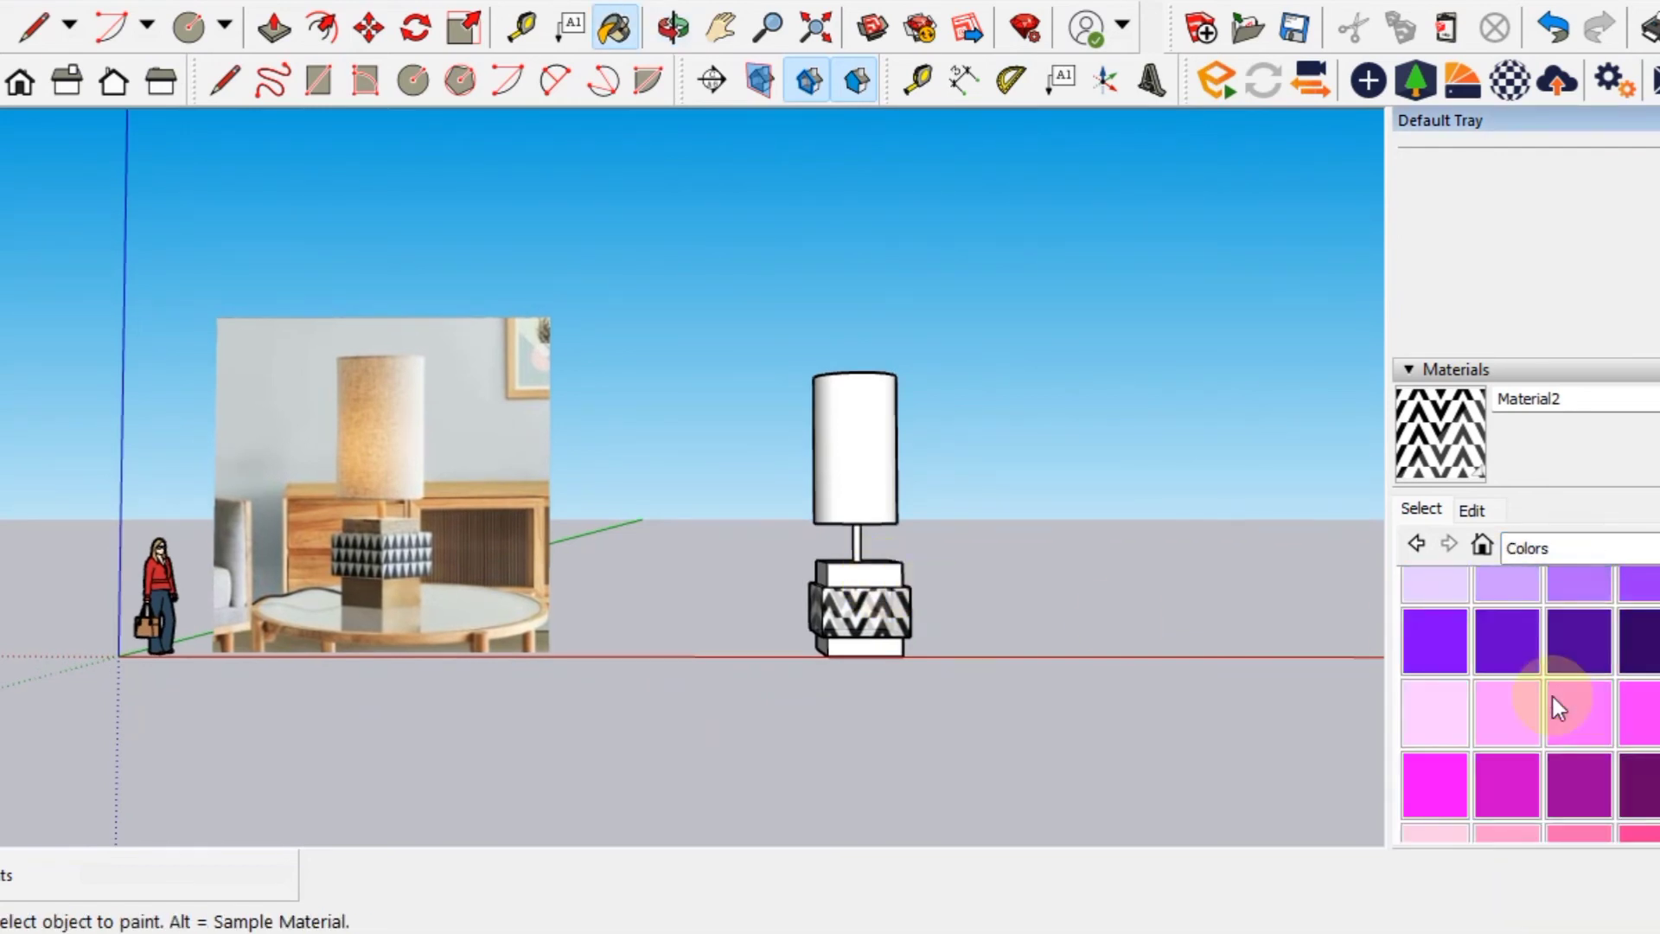
scroll(1552, 696, "down", 5)
left_click(1506, 604)
left_click(889, 447)
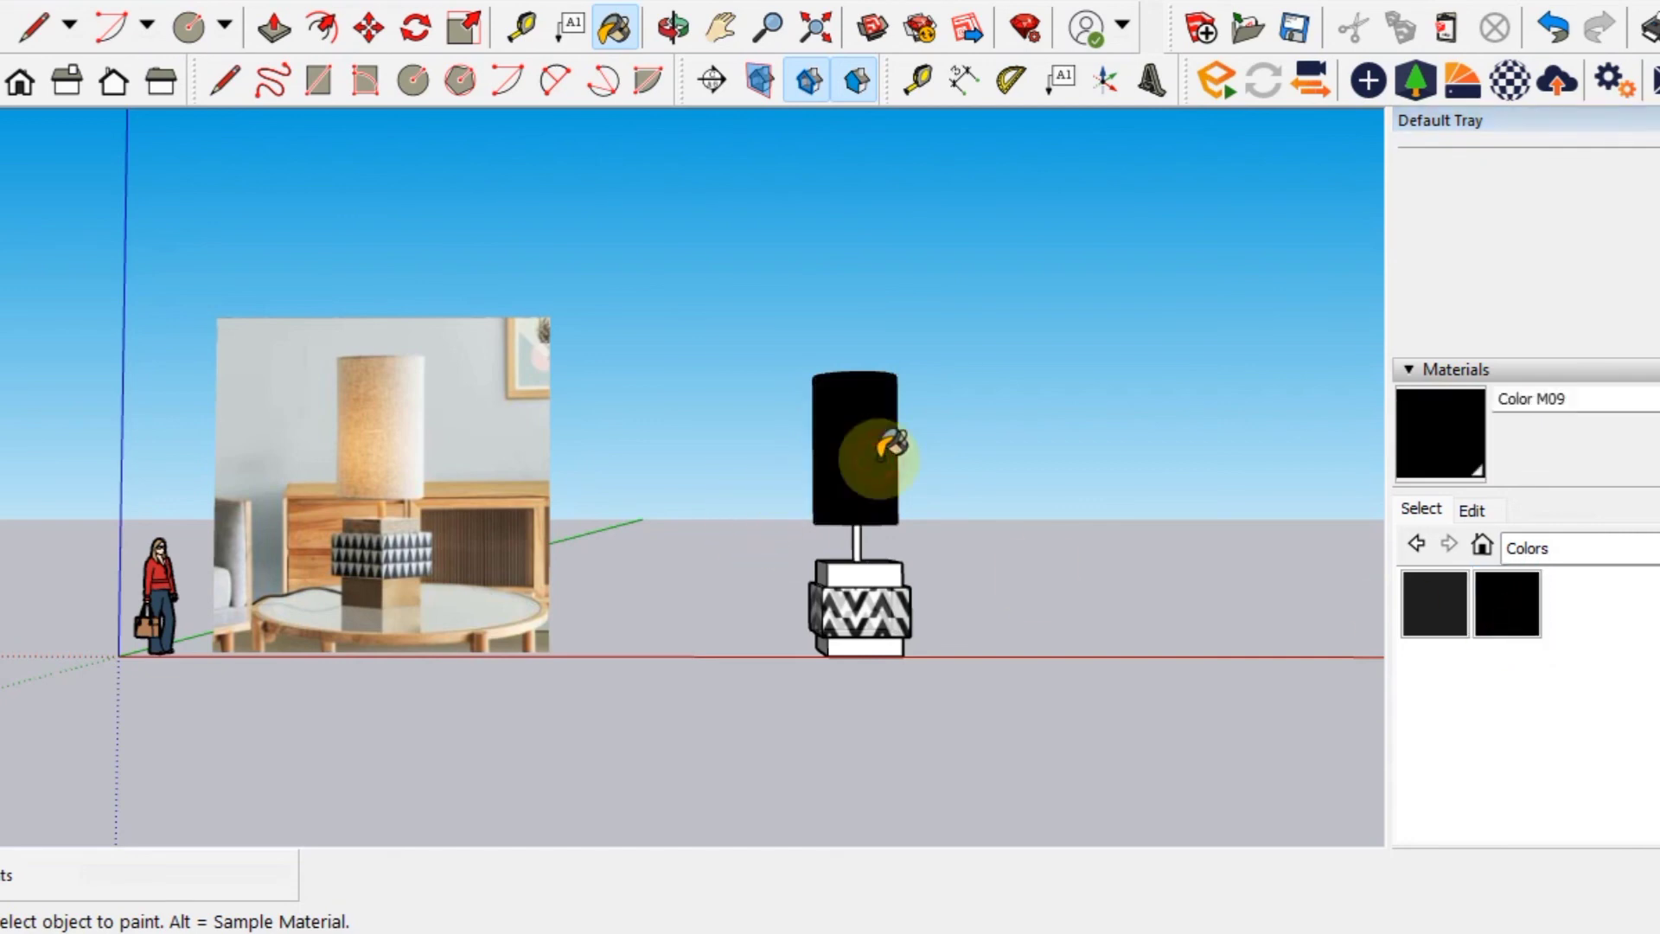
Orbit to higher, lower and top-down views to inspect the black shade and base.
mouse_move(888, 447)
middle_mouse_down()
mouse_move(889, 474)
mouse_move(778, 563)
mouse_move(741, 619)
mouse_move(869, 536)
middle_mouse_up()
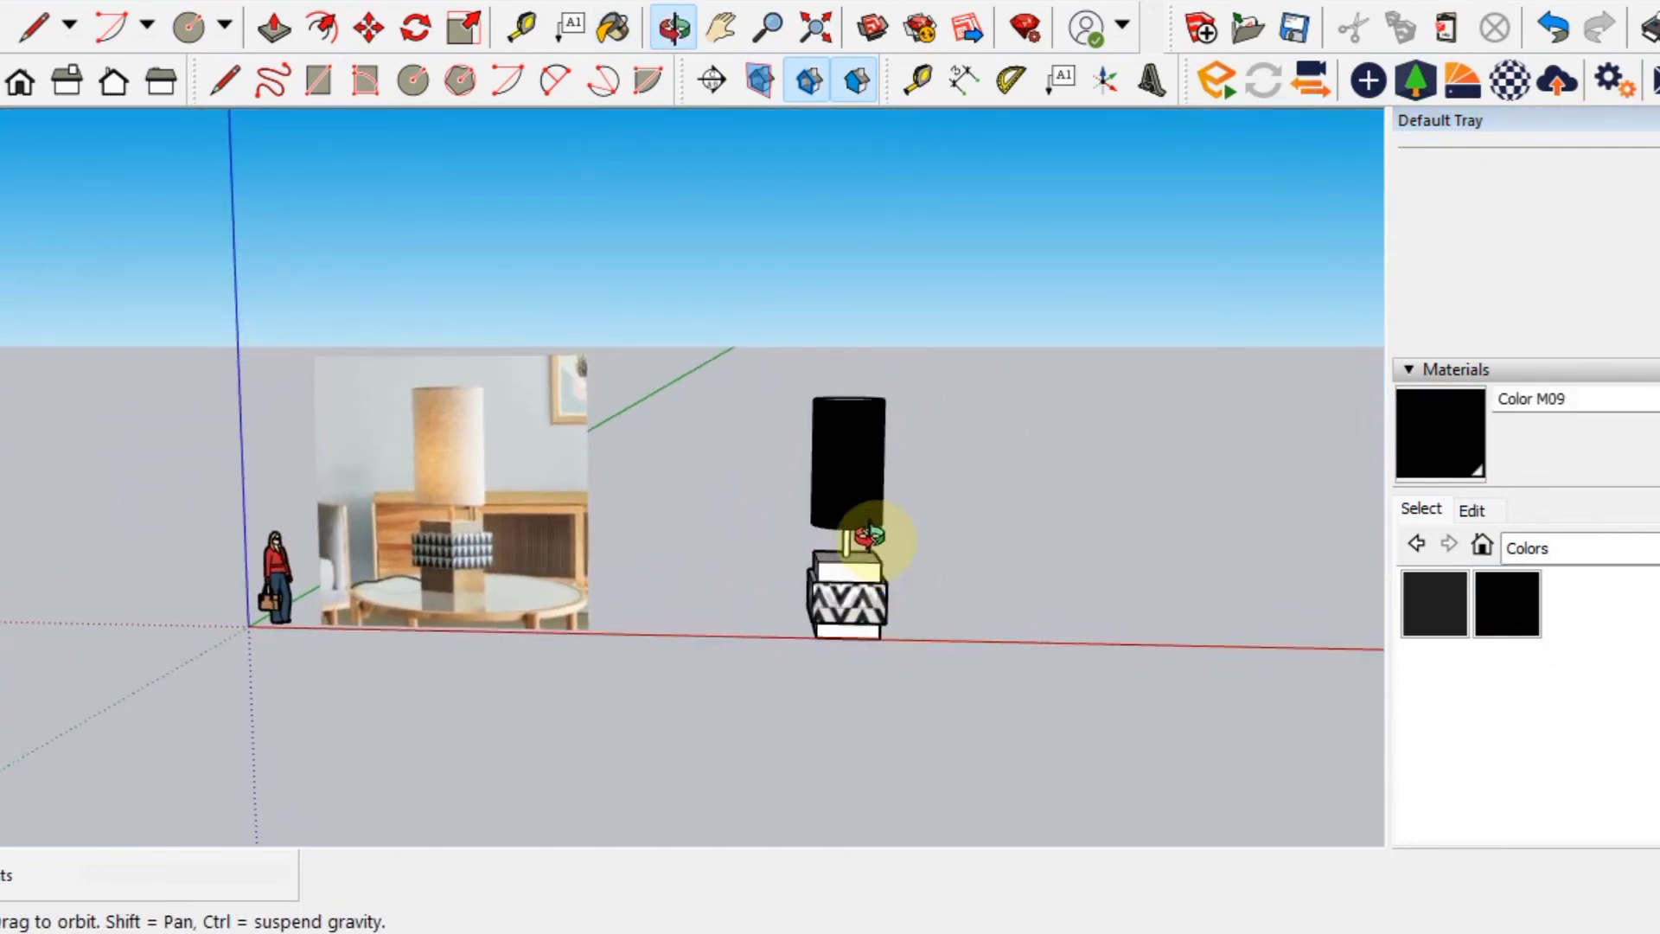
scroll(869, 540, "up", 3)
scroll(860, 657, "up", 3)
mouse_move(860, 657)
middle_mouse_down()
mouse_move(945, 649)
mouse_move(871, 662)
middle_mouse_up()
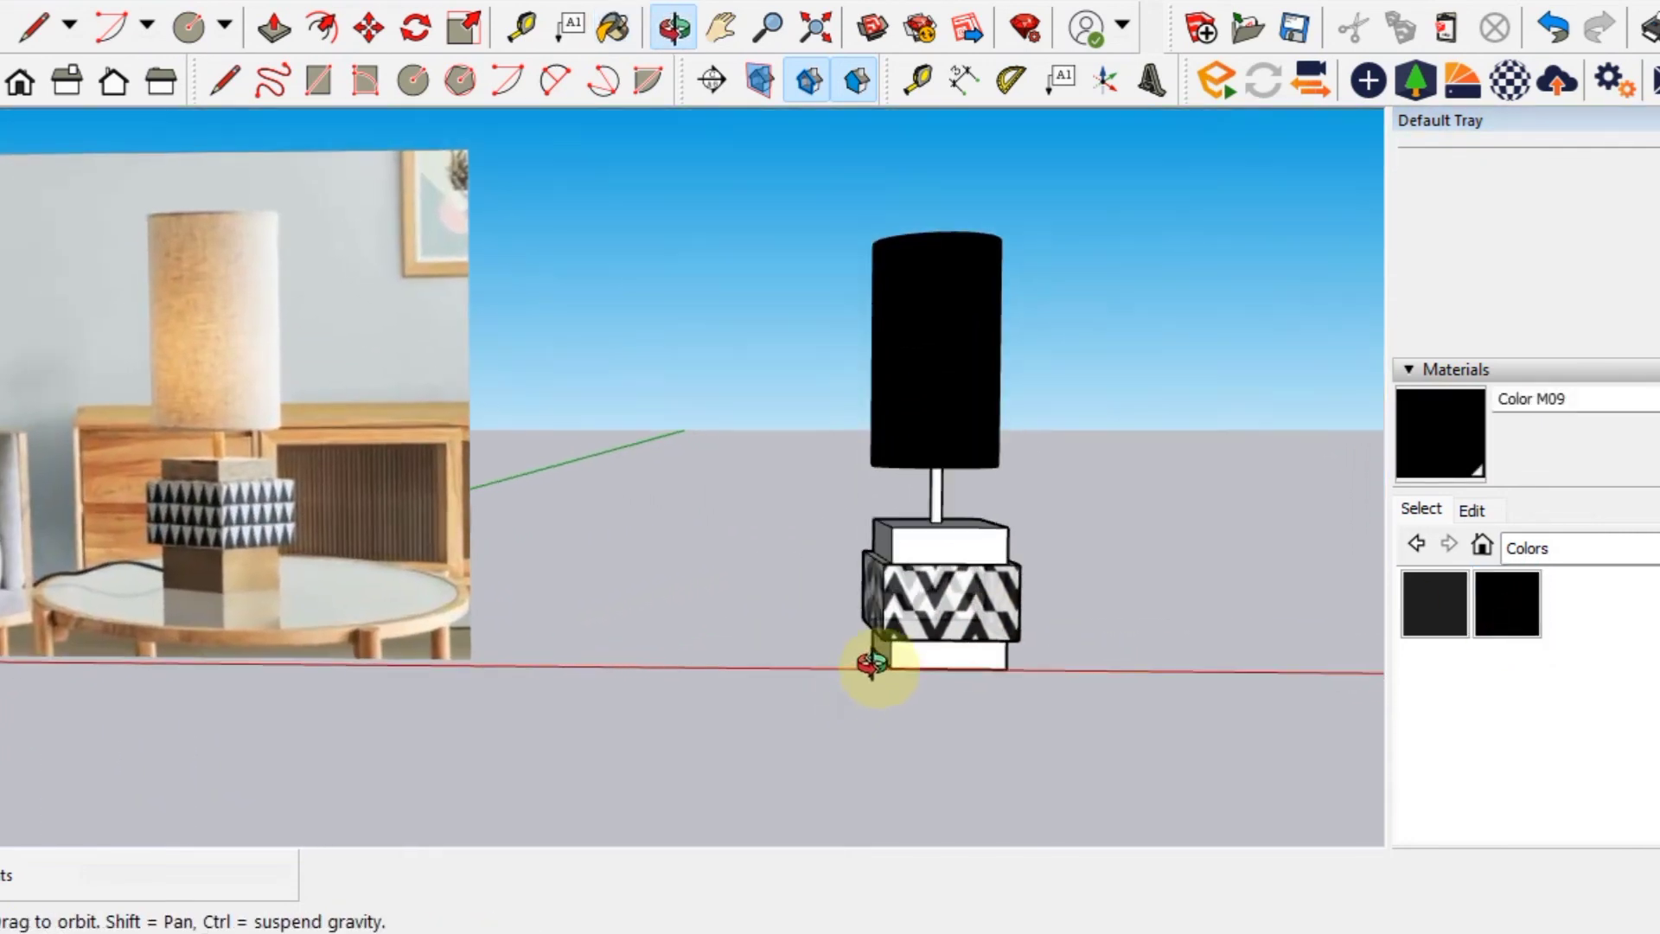
scroll(778, 506, "down", 2)
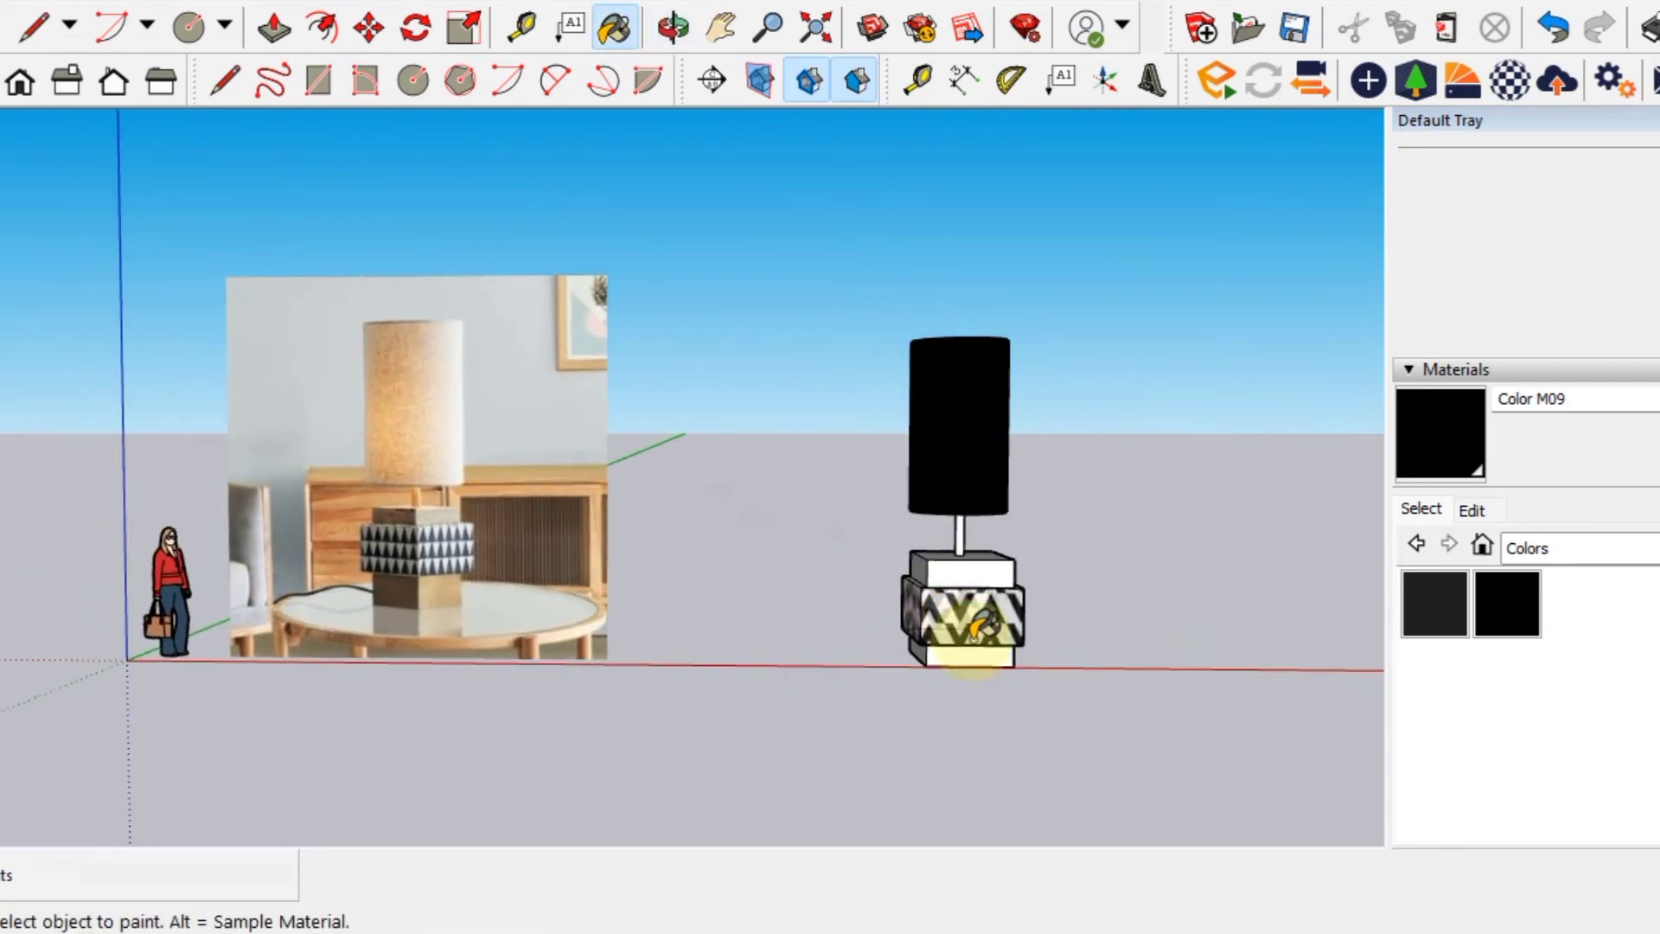
scroll(933, 546, "up", 3)
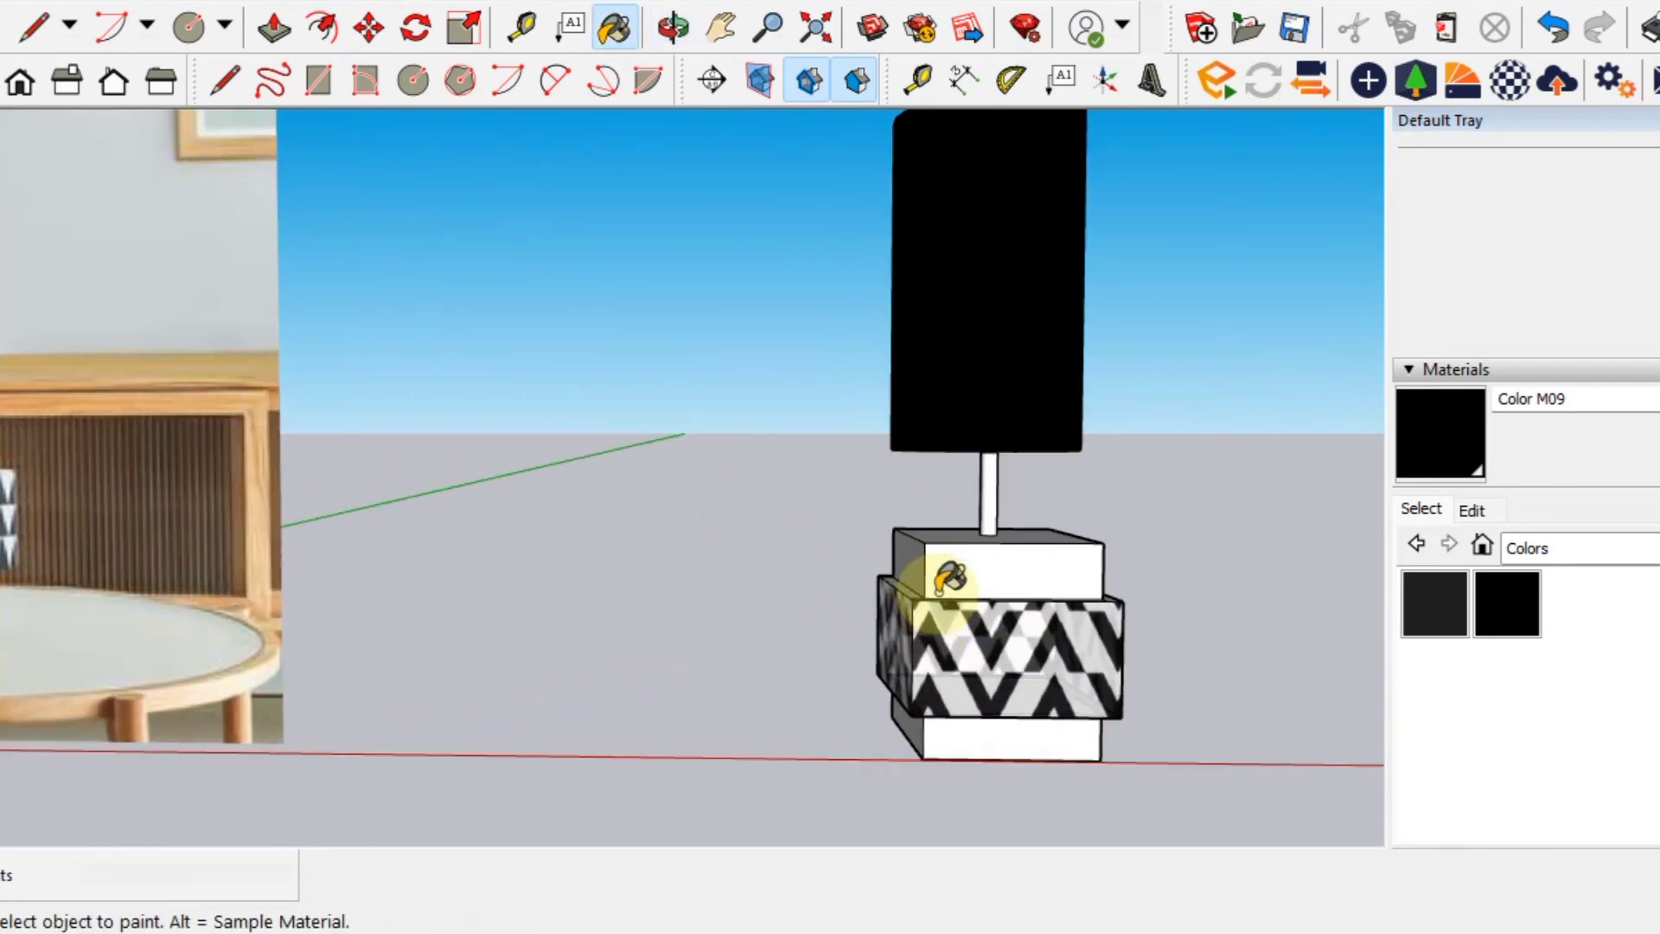
middle_click_drag(945, 574, 926, 696)
scroll(951, 618, "up", 2)
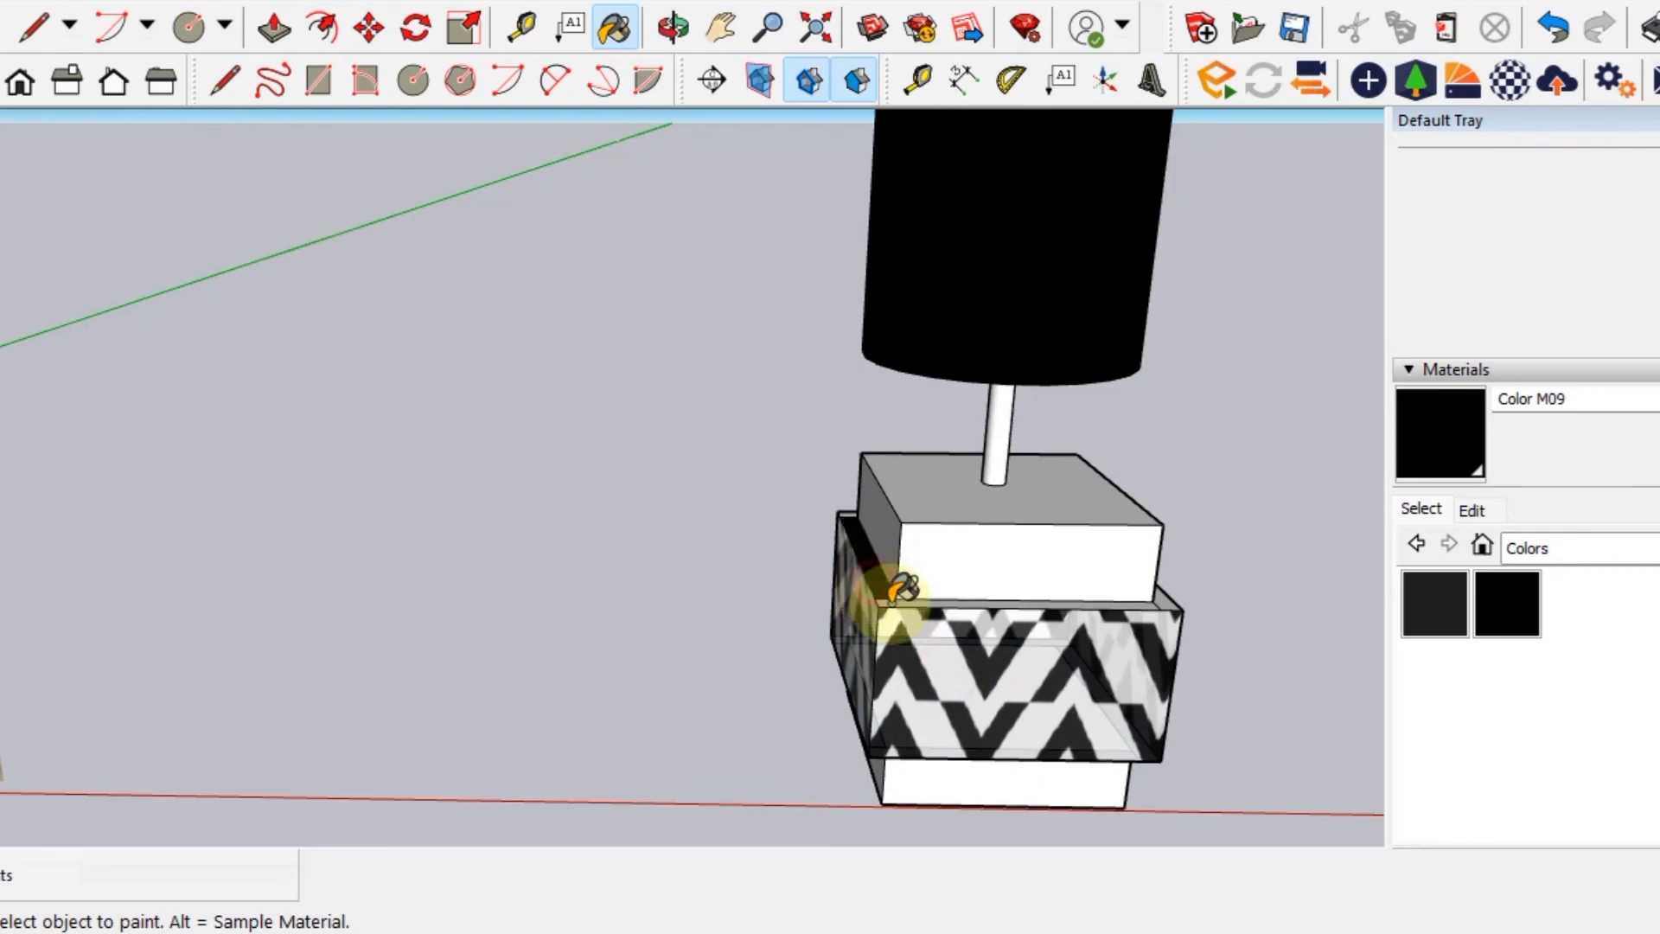
Orbit around to view the lamp beside the reference photo.
mouse_move(906, 590)
middle_mouse_down()
mouse_move(823, 548)
mouse_move(575, 661)
mouse_move(769, 648)
middle_mouse_up()
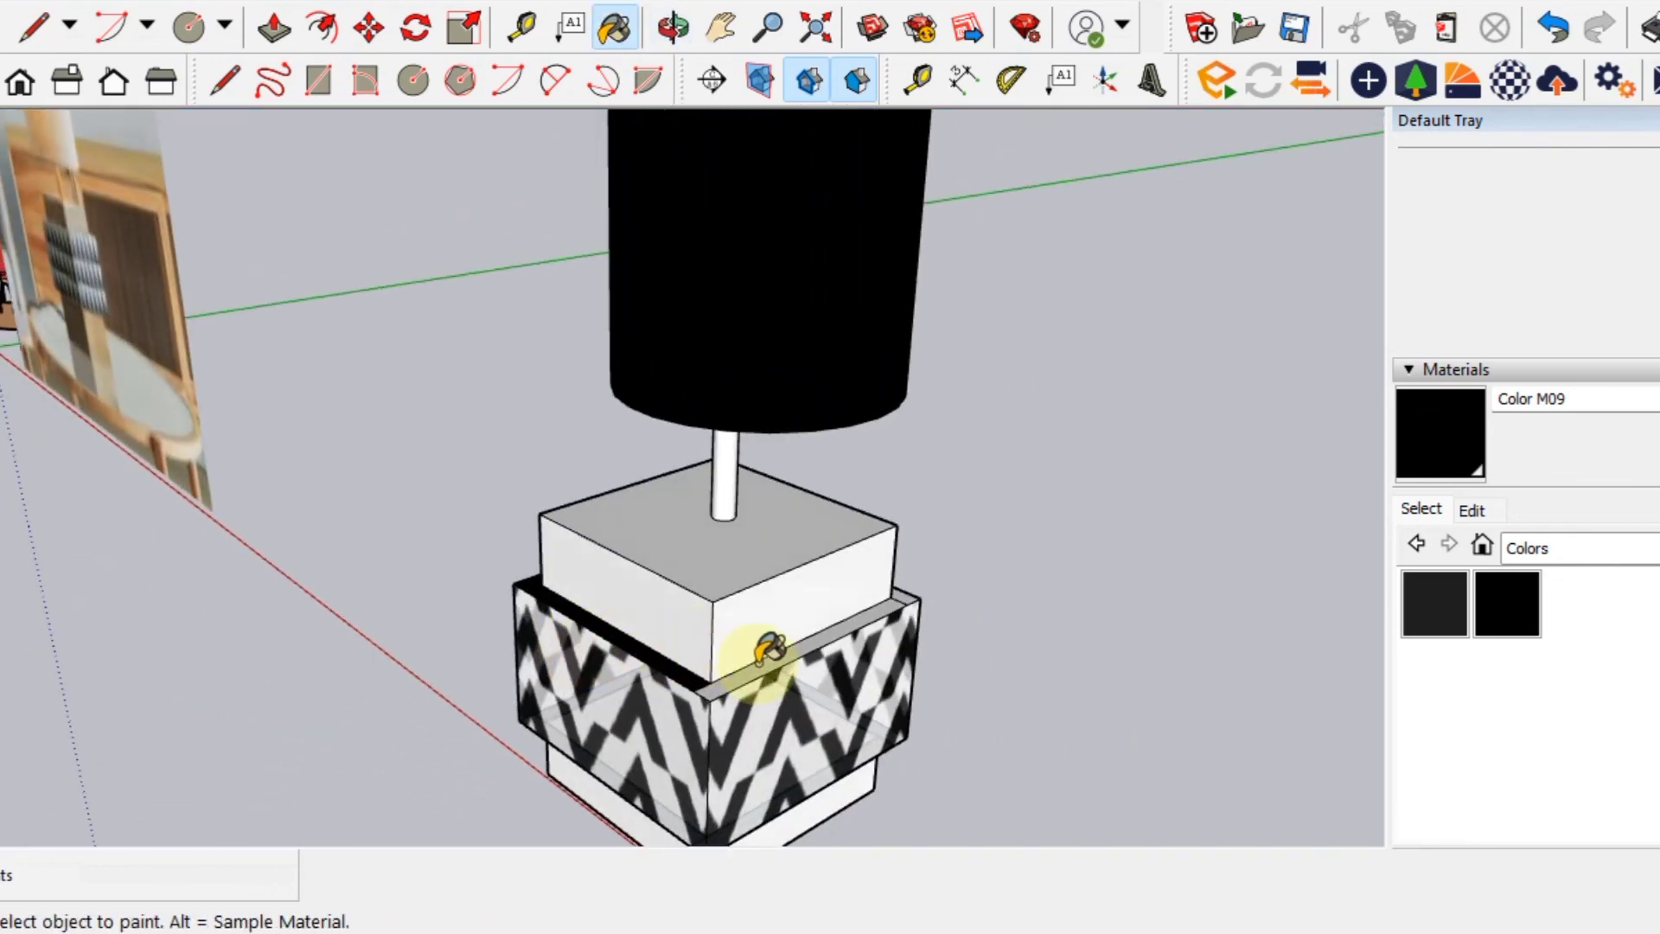
mouse_move(925, 596)
middle_mouse_down()
mouse_move(277, 611)
mouse_move(717, 662)
middle_mouse_up()
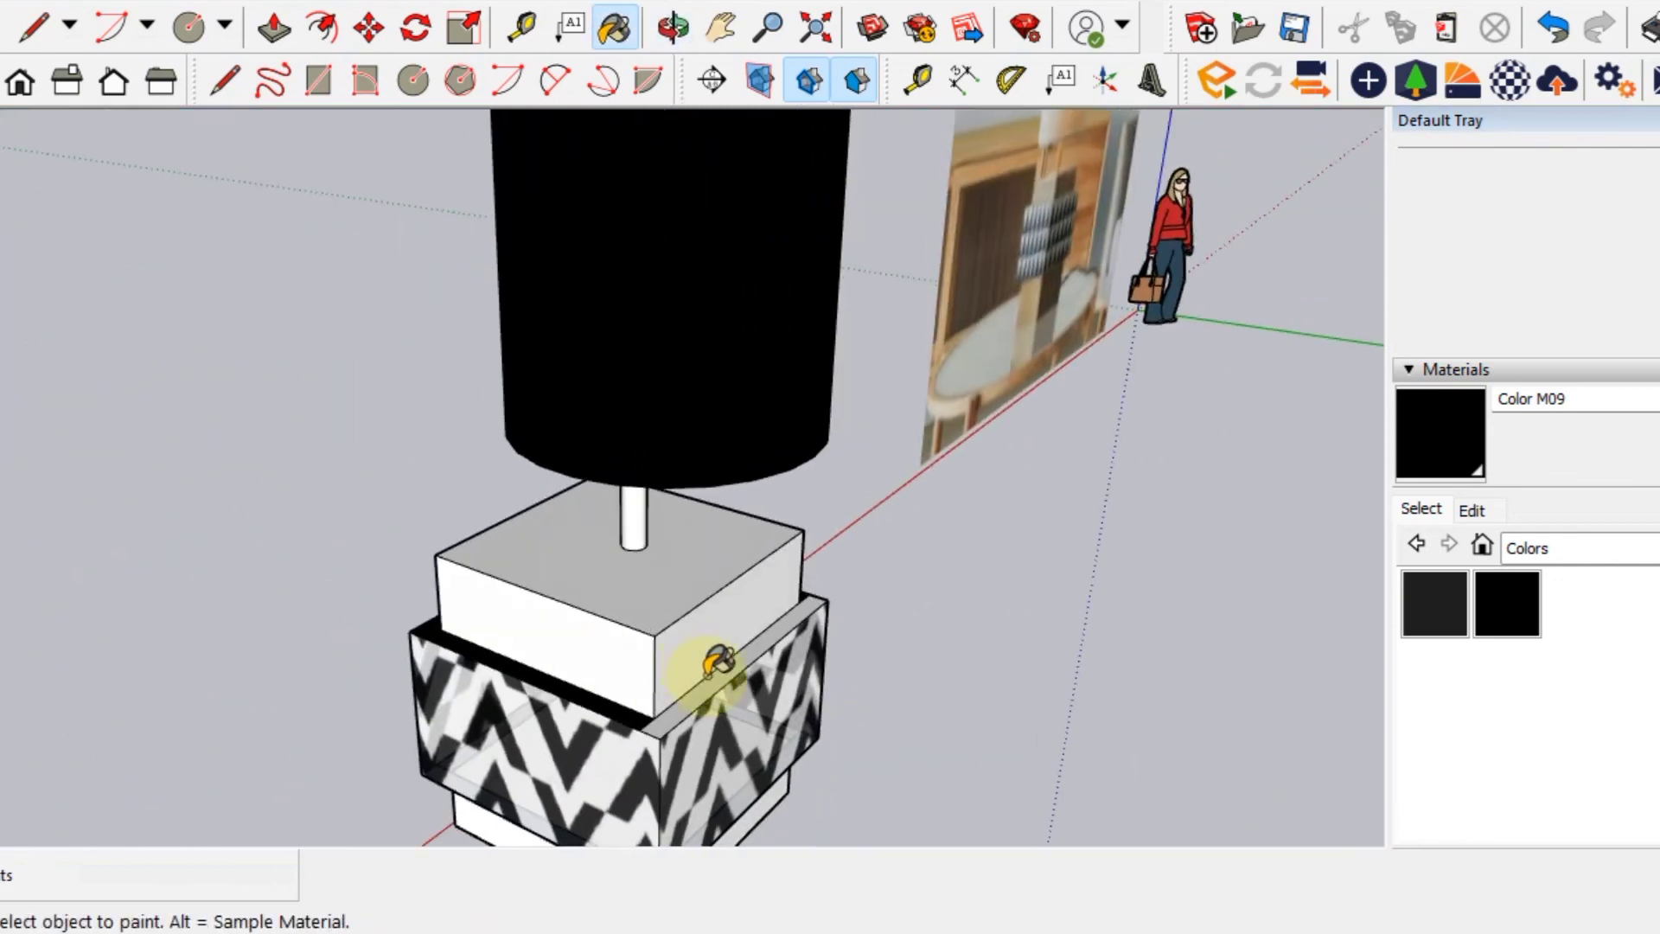
scroll(605, 668, "down", 3)
mouse_move(481, 667)
middle_mouse_down()
mouse_move(1074, 574)
mouse_move(859, 585)
mouse_move(854, 571)
middle_mouse_up()
scroll(854, 571, "down", 2)
mouse_move(648, 604)
middle_mouse_down()
mouse_move(926, 619)
mouse_move(919, 752)
mouse_move(952, 775)
middle_mouse_up()
key("b")
scroll(951, 735, "up", 3)
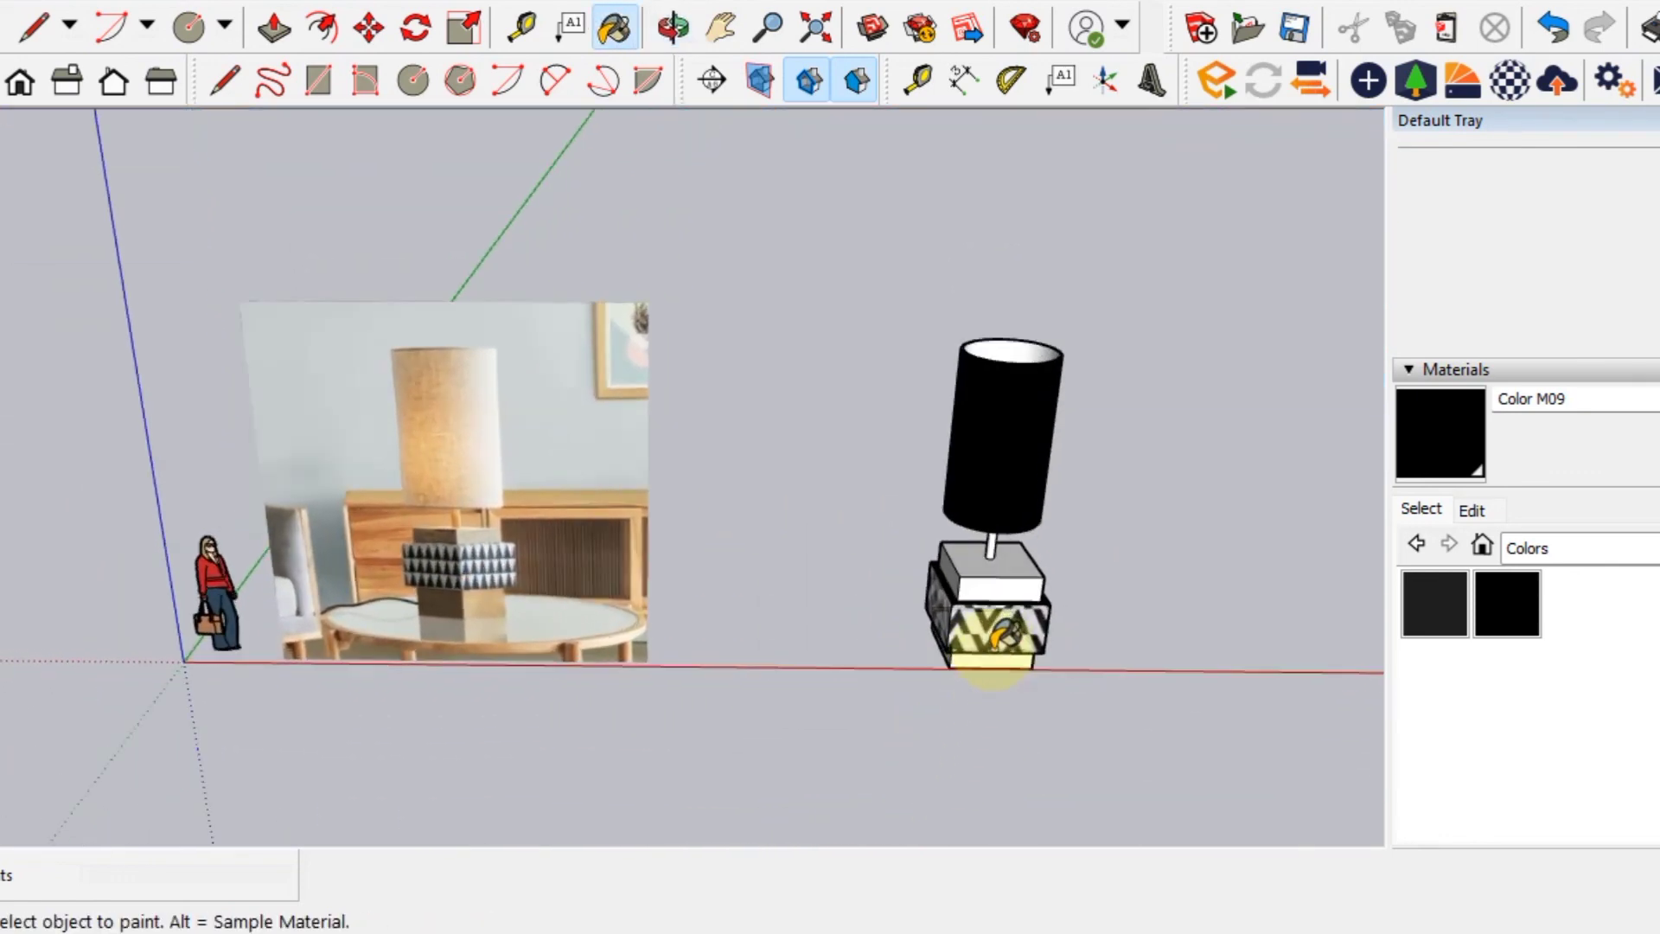